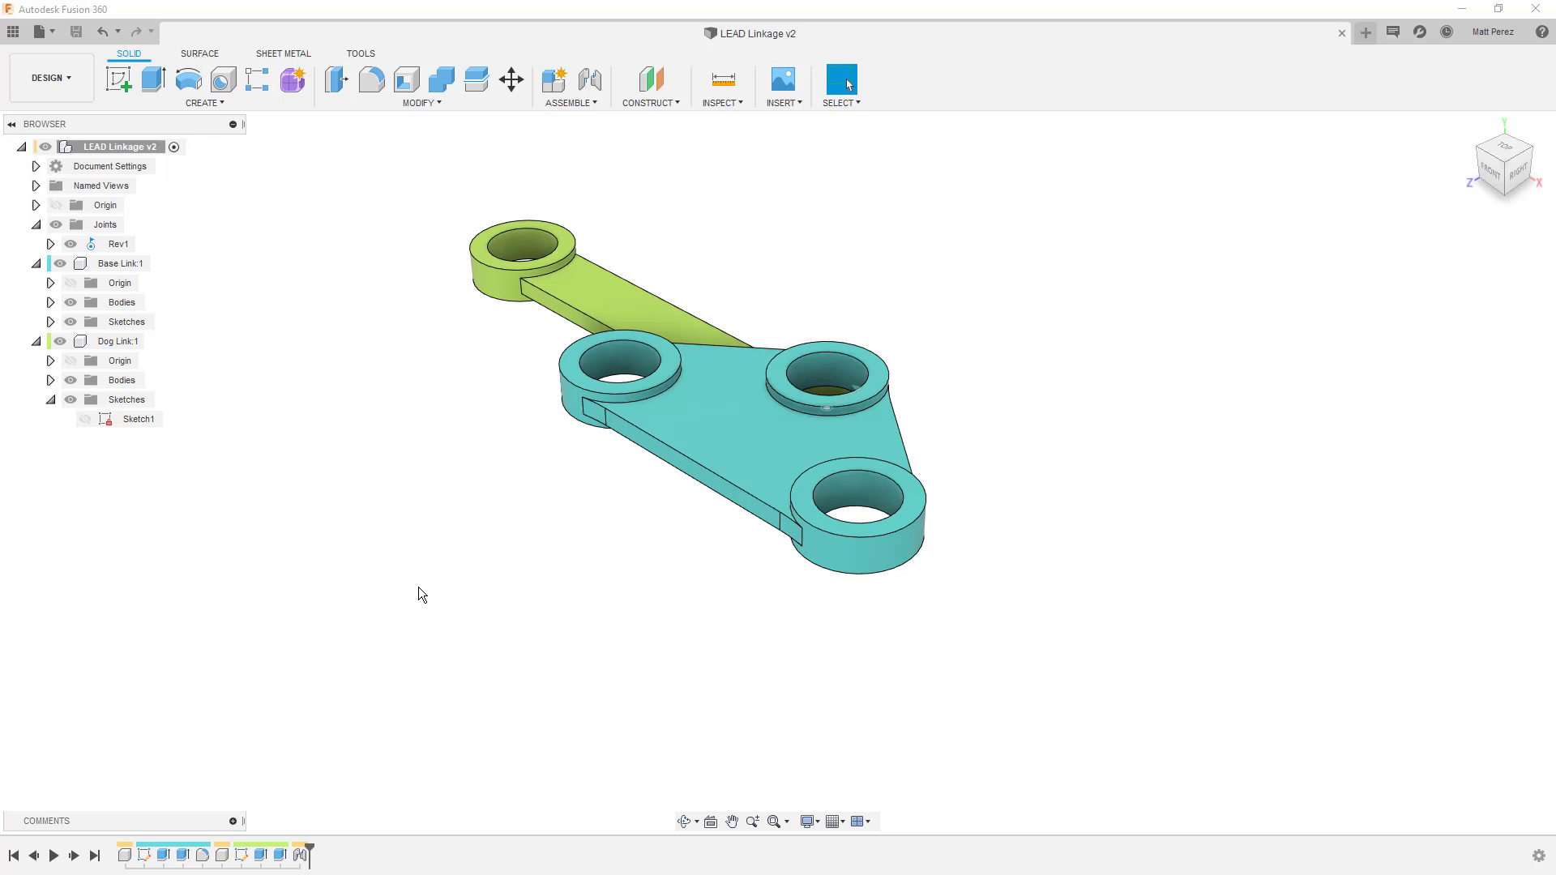
# Activate the Base Link:1 component in the Browser so the Dog Link appears ghosted.
pyautogui.click(120, 262)
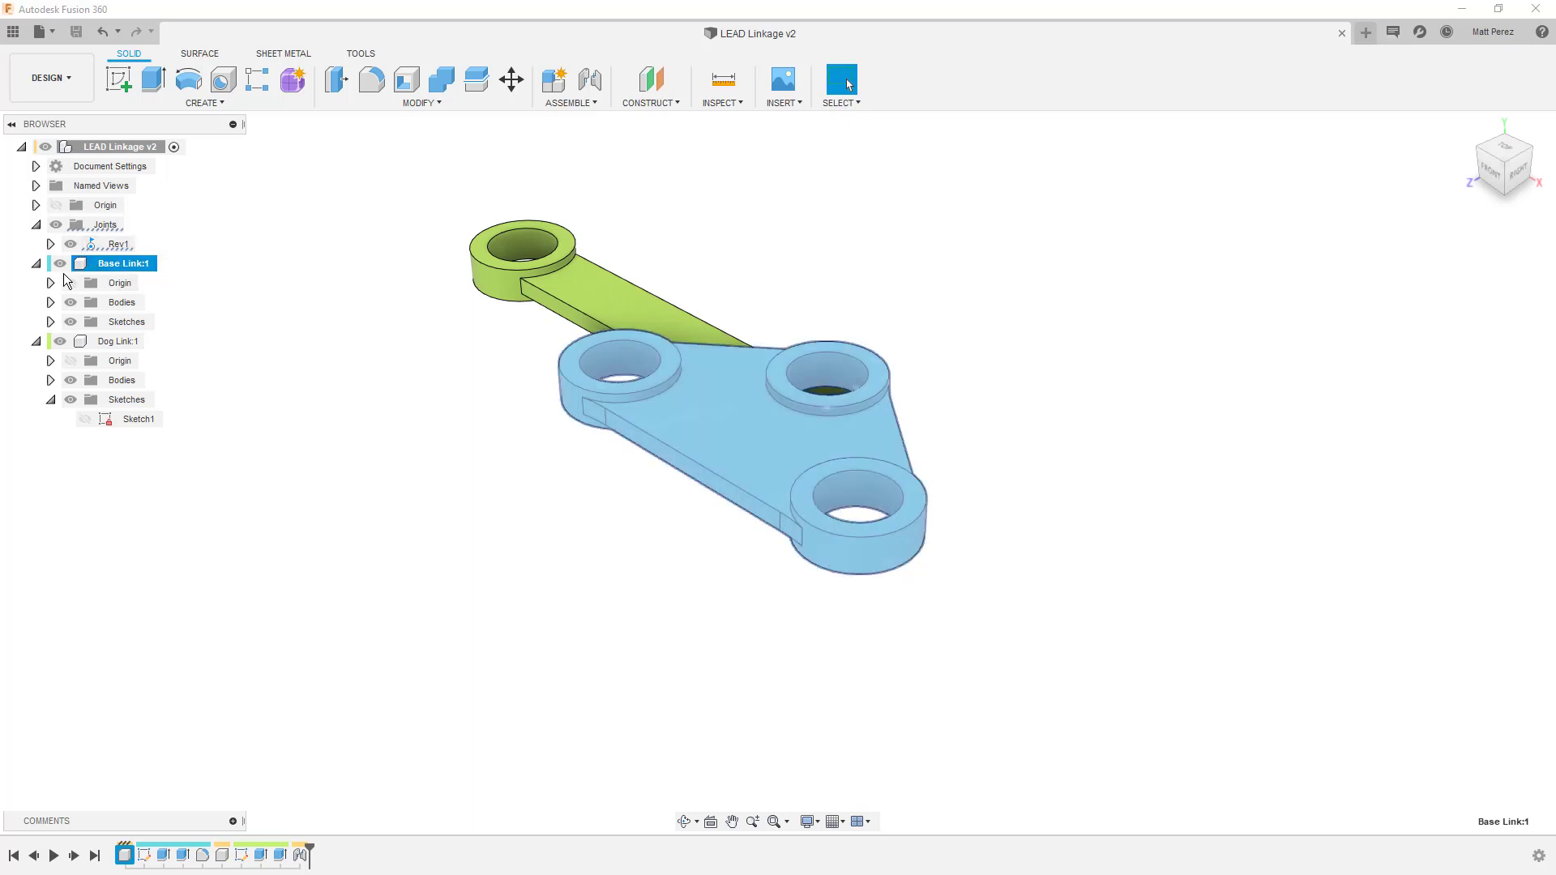
pyautogui.click(51, 303)
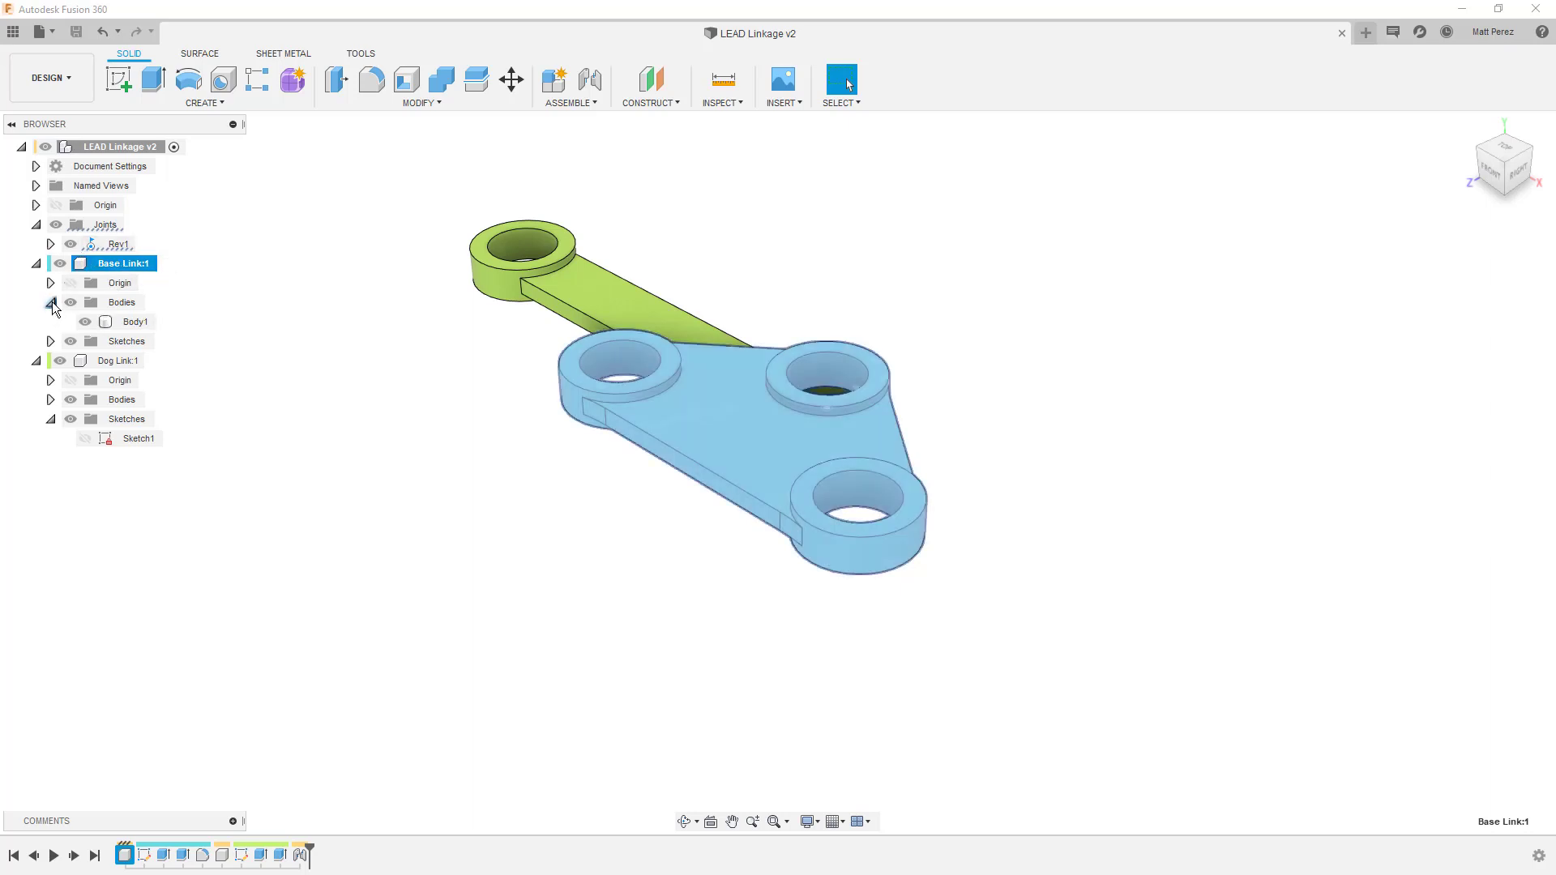
pyautogui.click(51, 302)
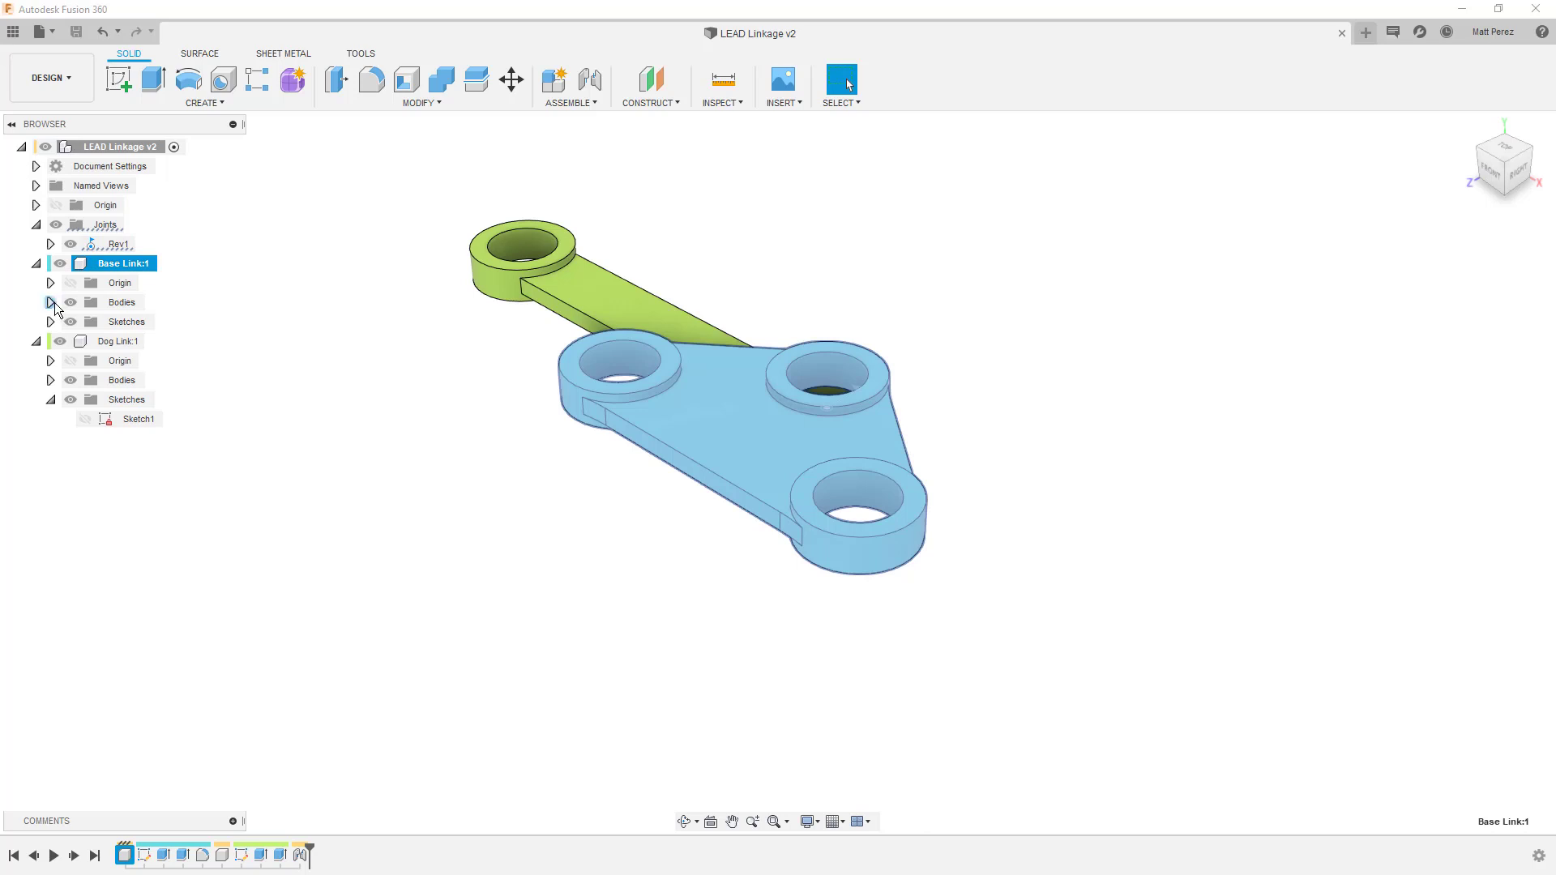
pyautogui.click(181, 271)
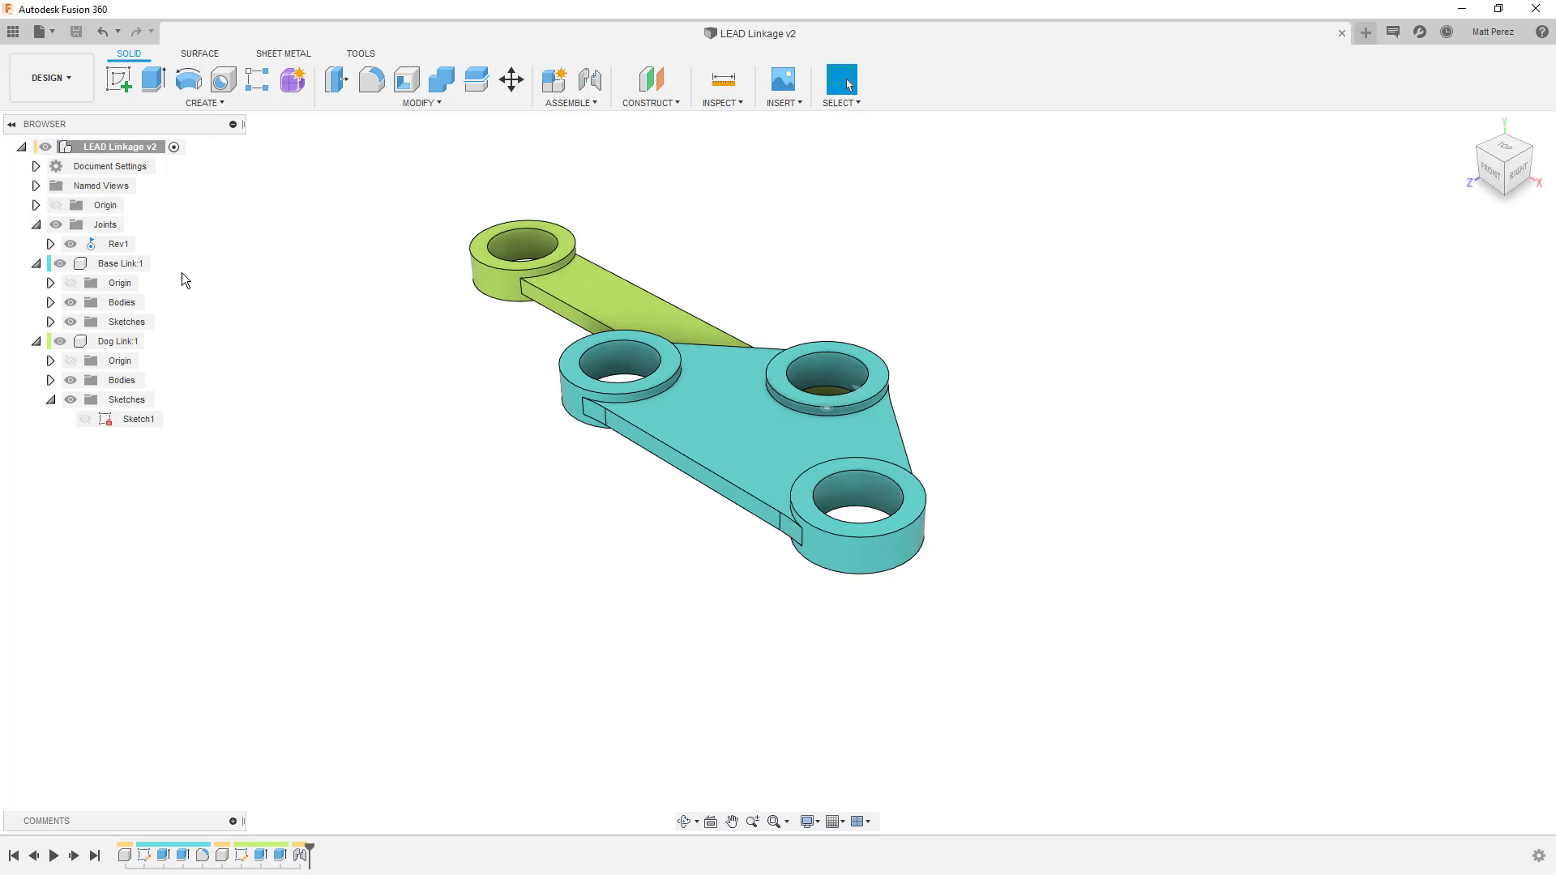
pyautogui.click(163, 264)
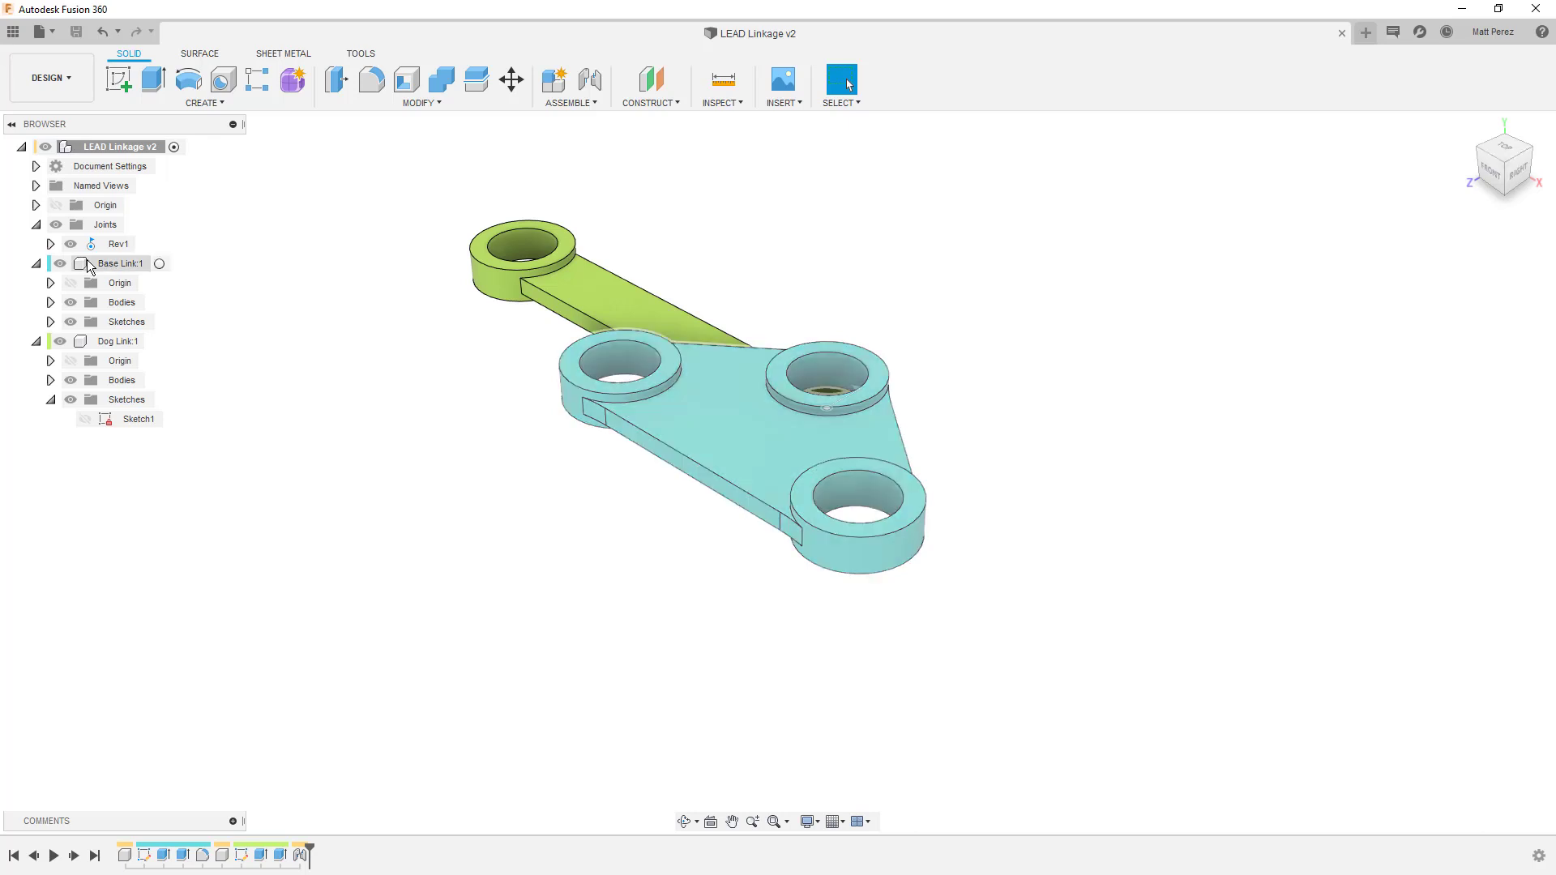
pyautogui.click(163, 264)
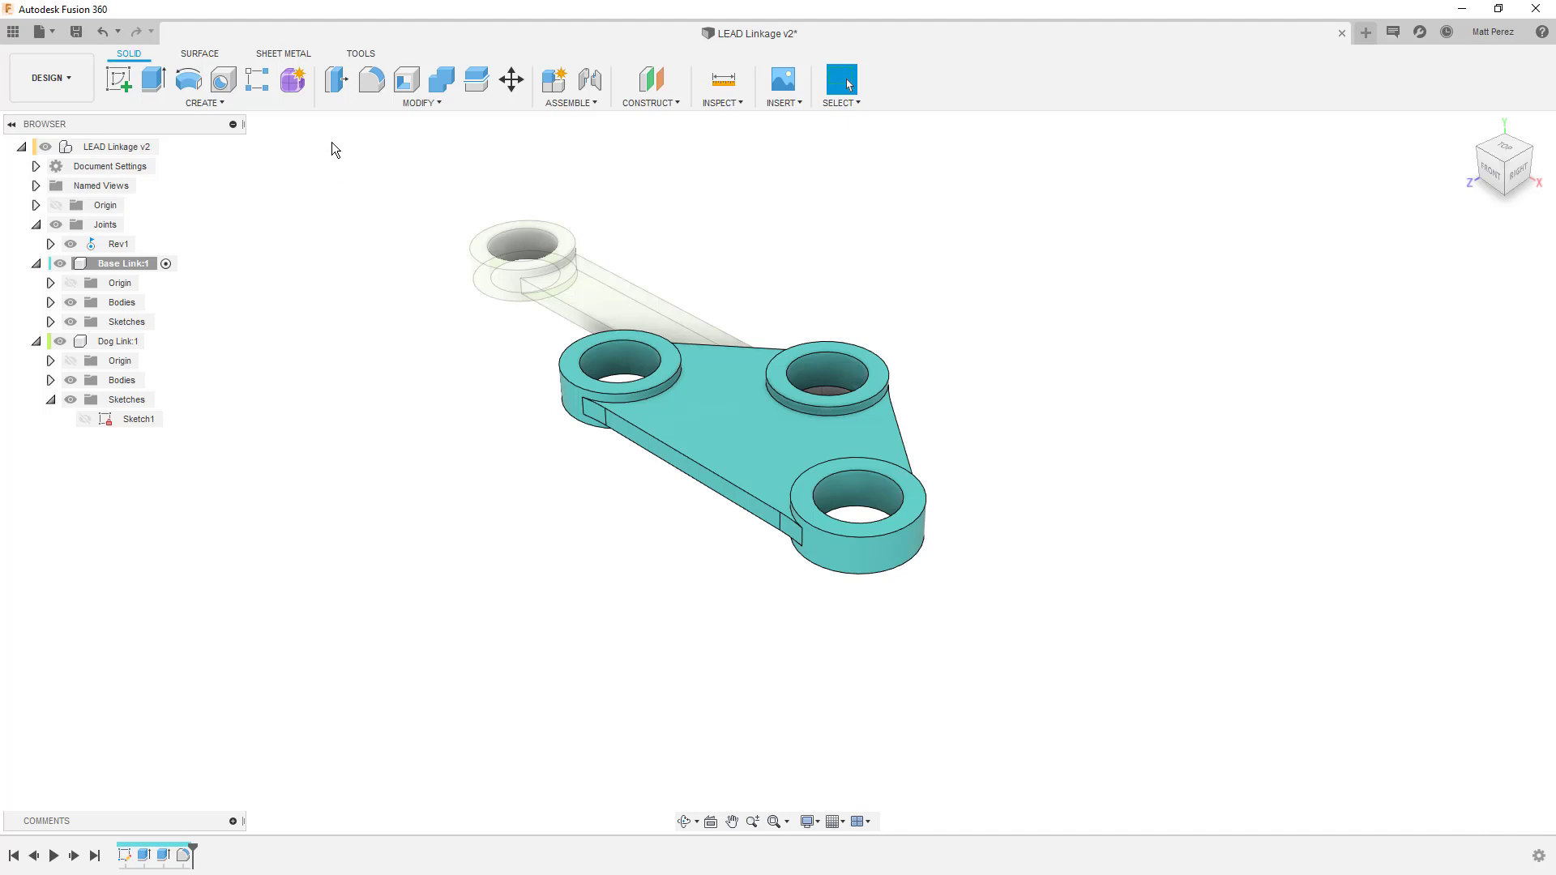
# Start a Bodies-type Mirror with the Base Link body as object, ready for plane selection.
pyautogui.click(278, 104)
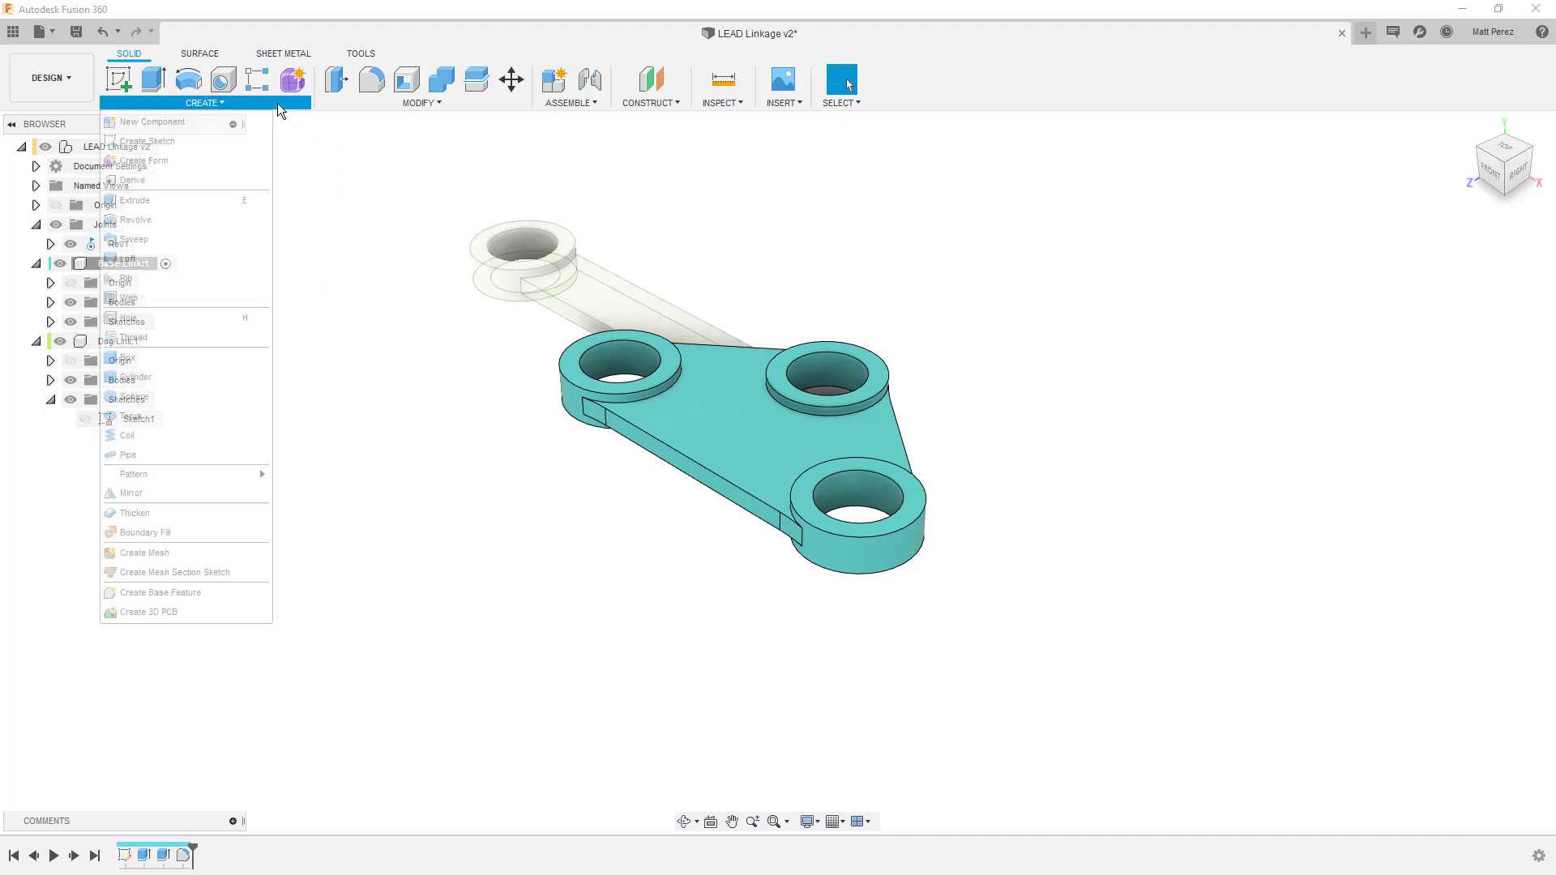
pyautogui.click(164, 493)
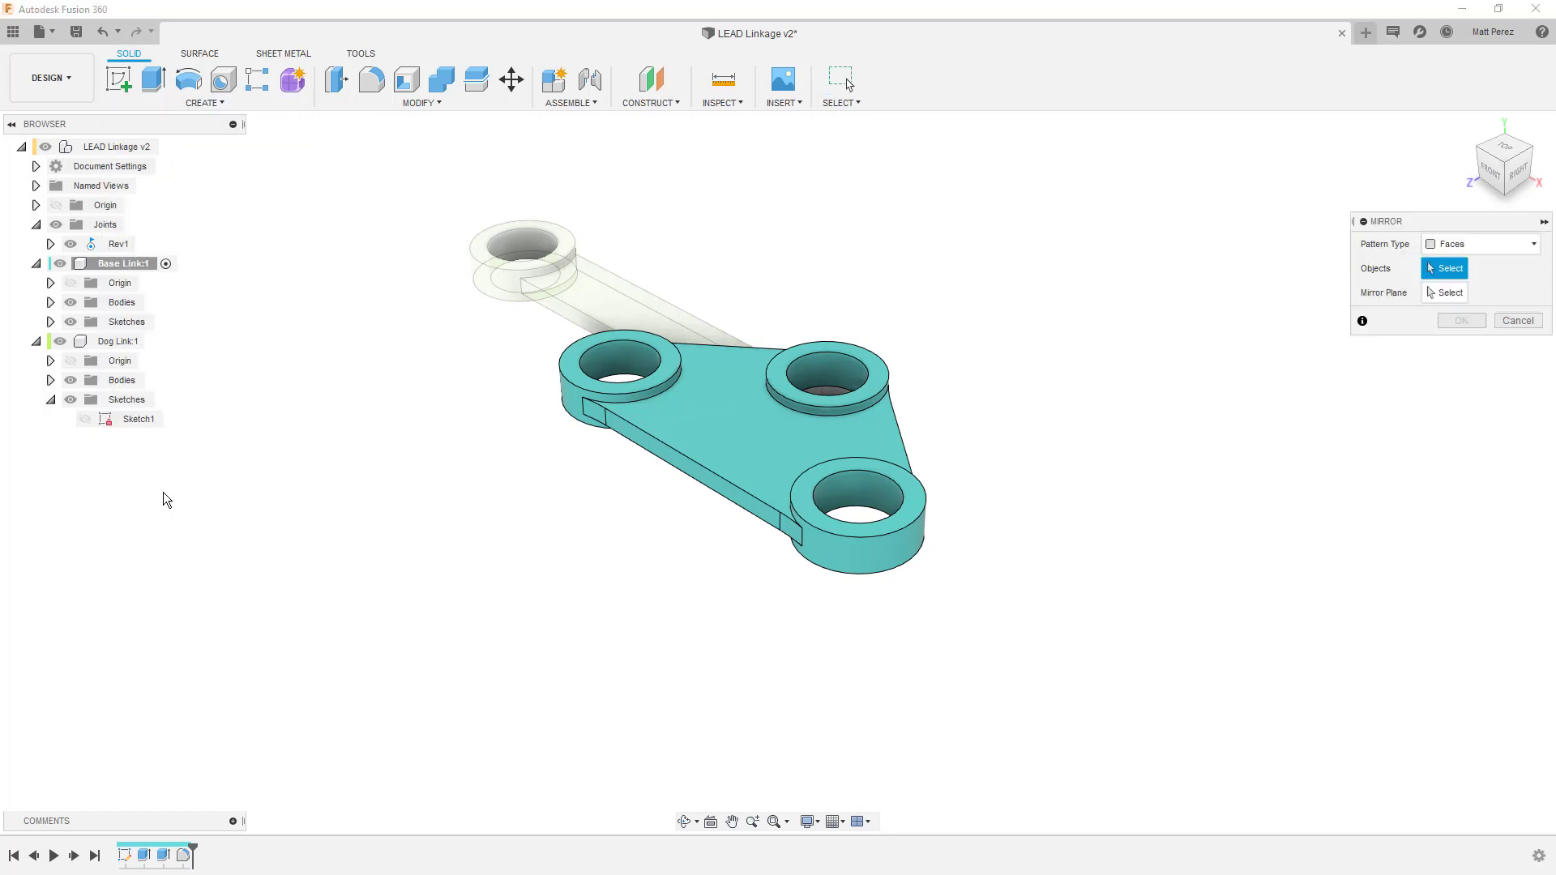
pyautogui.click(1511, 246)
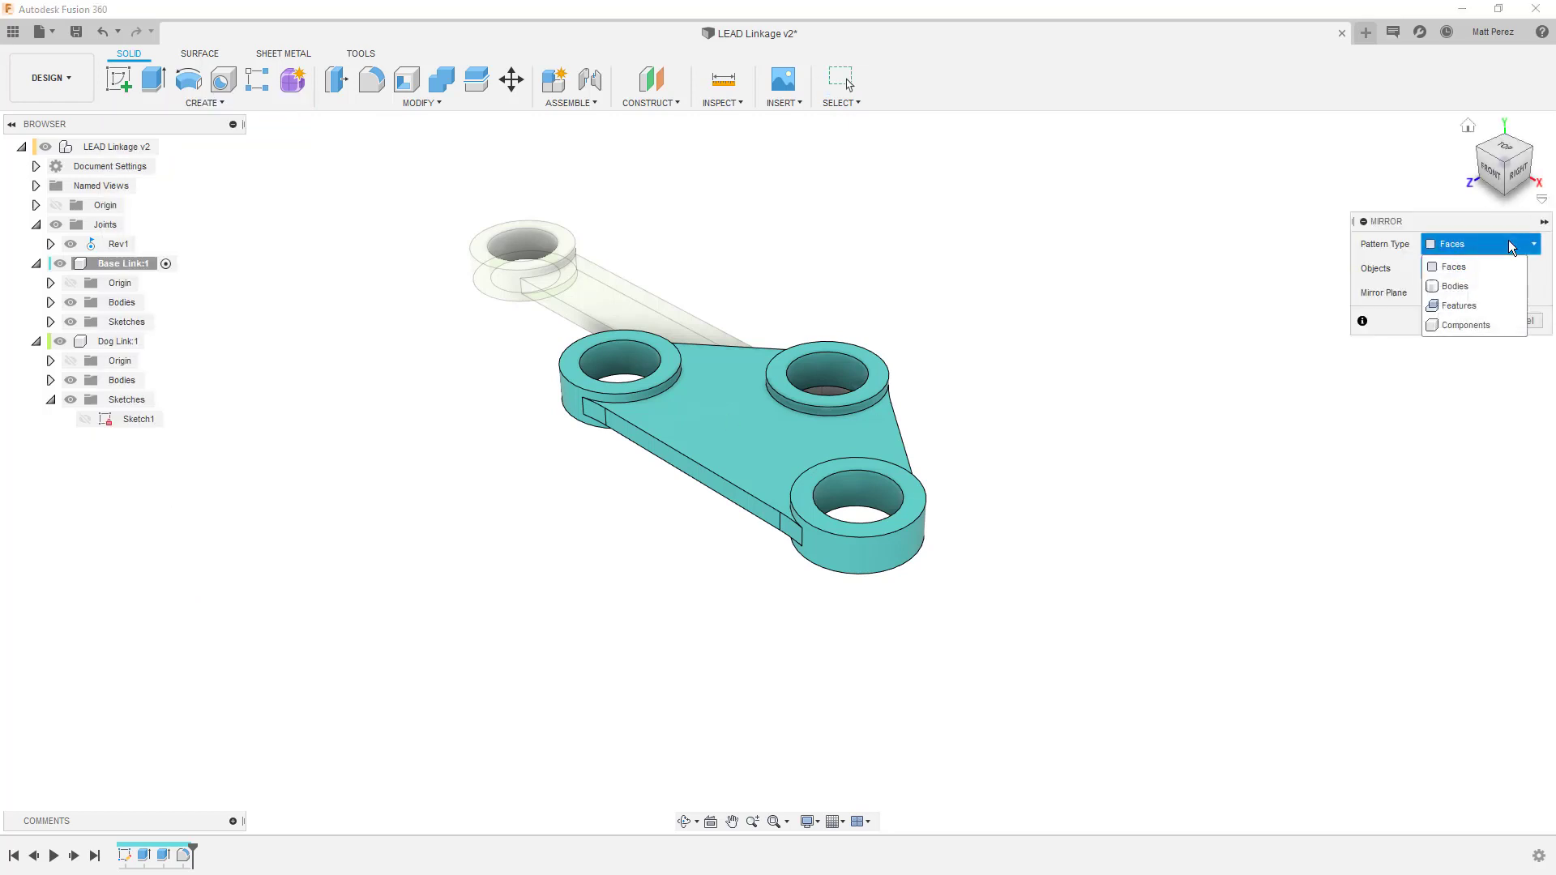
pyautogui.click(1494, 290)
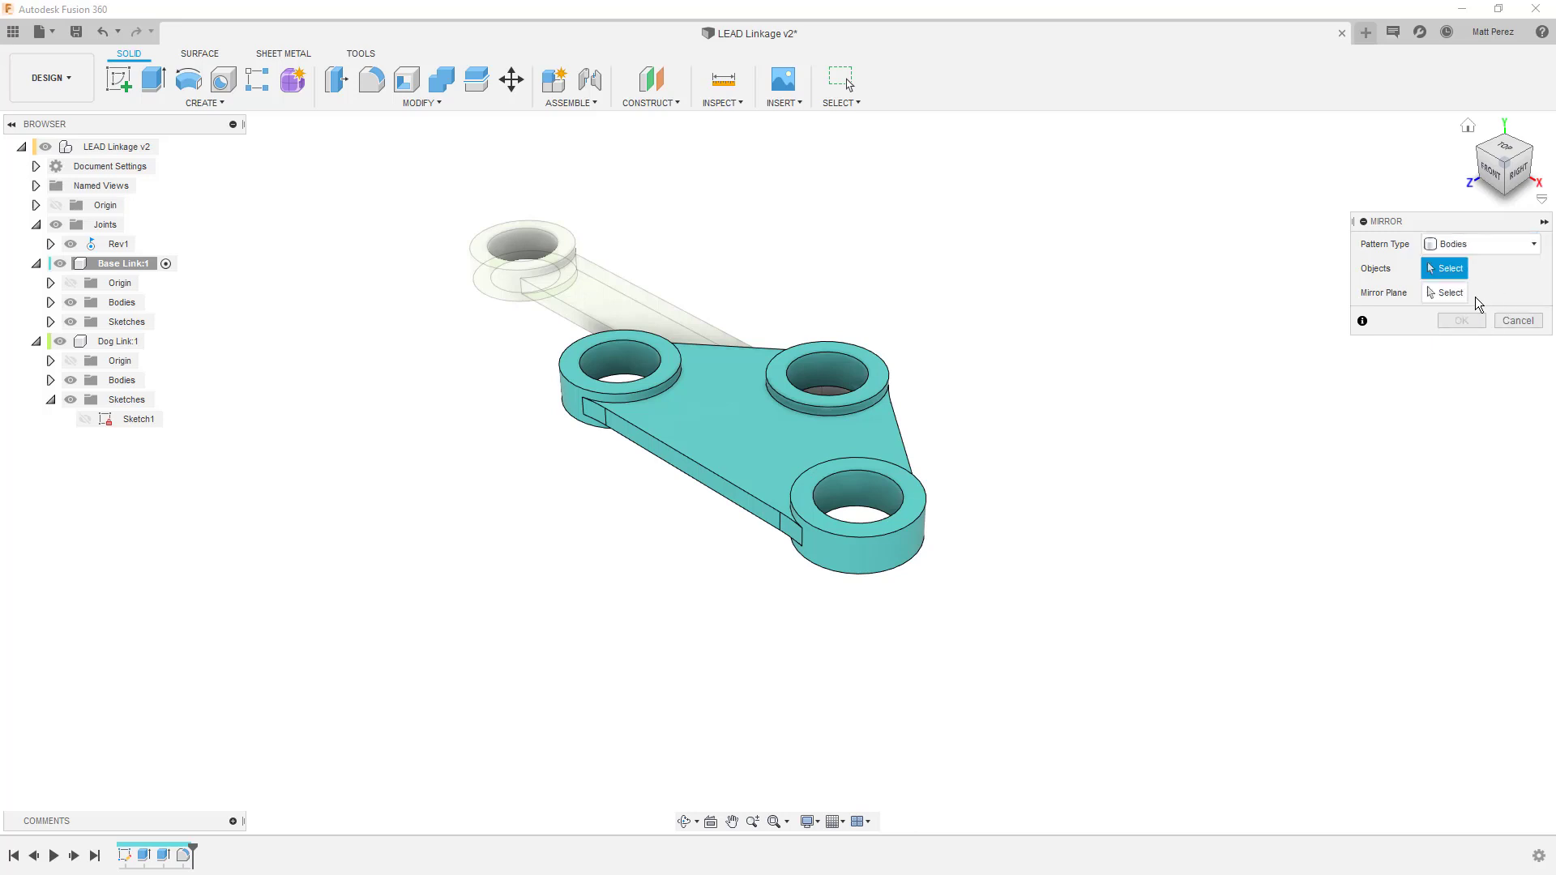
pyautogui.click(751, 434)
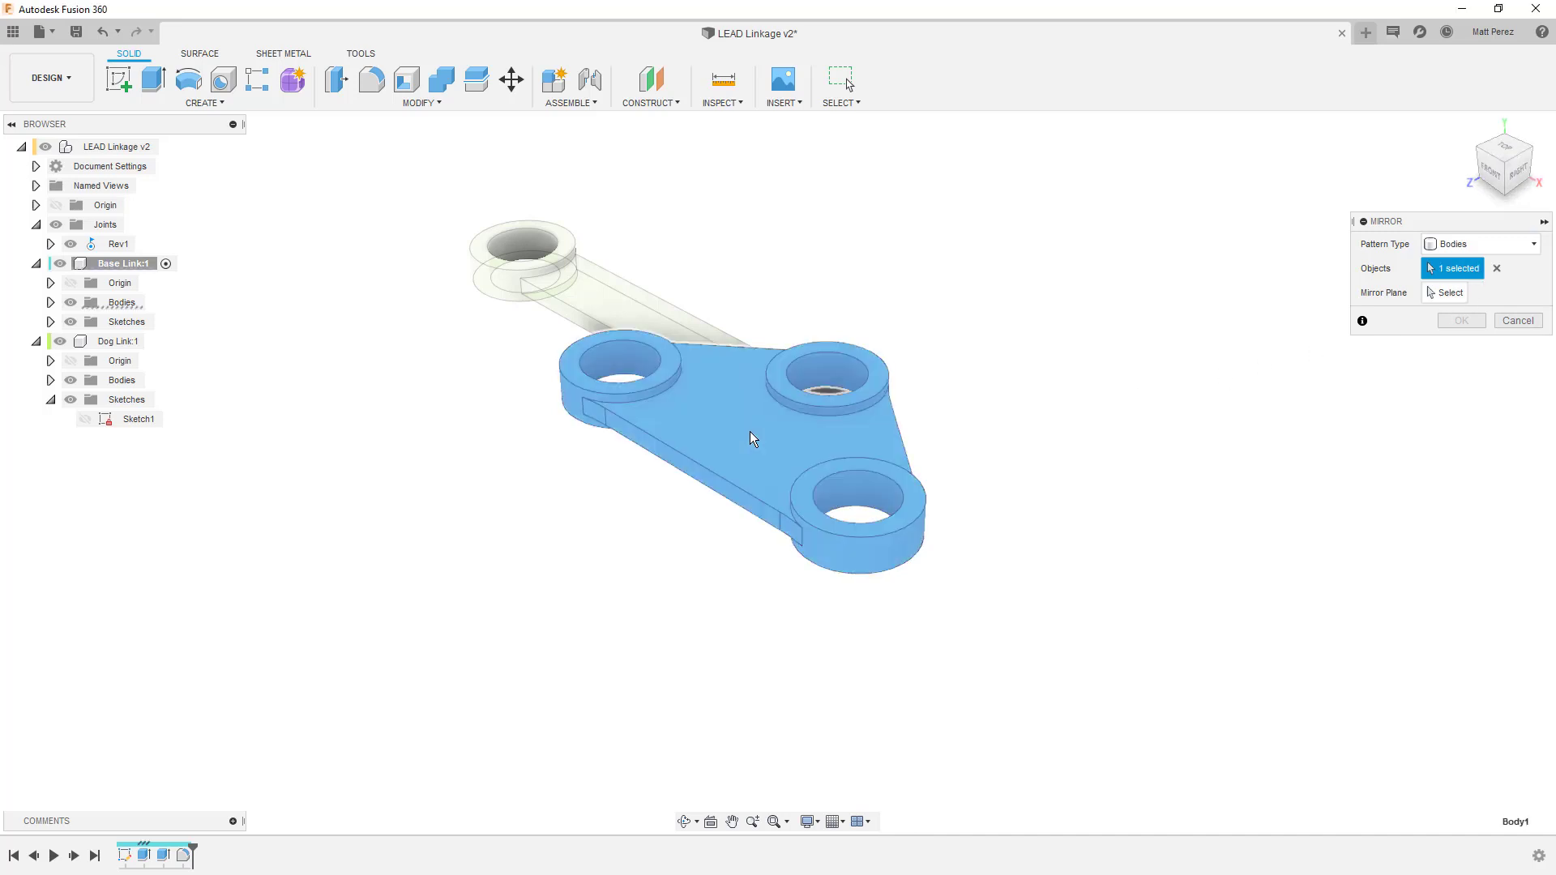
pyautogui.click(1451, 292)
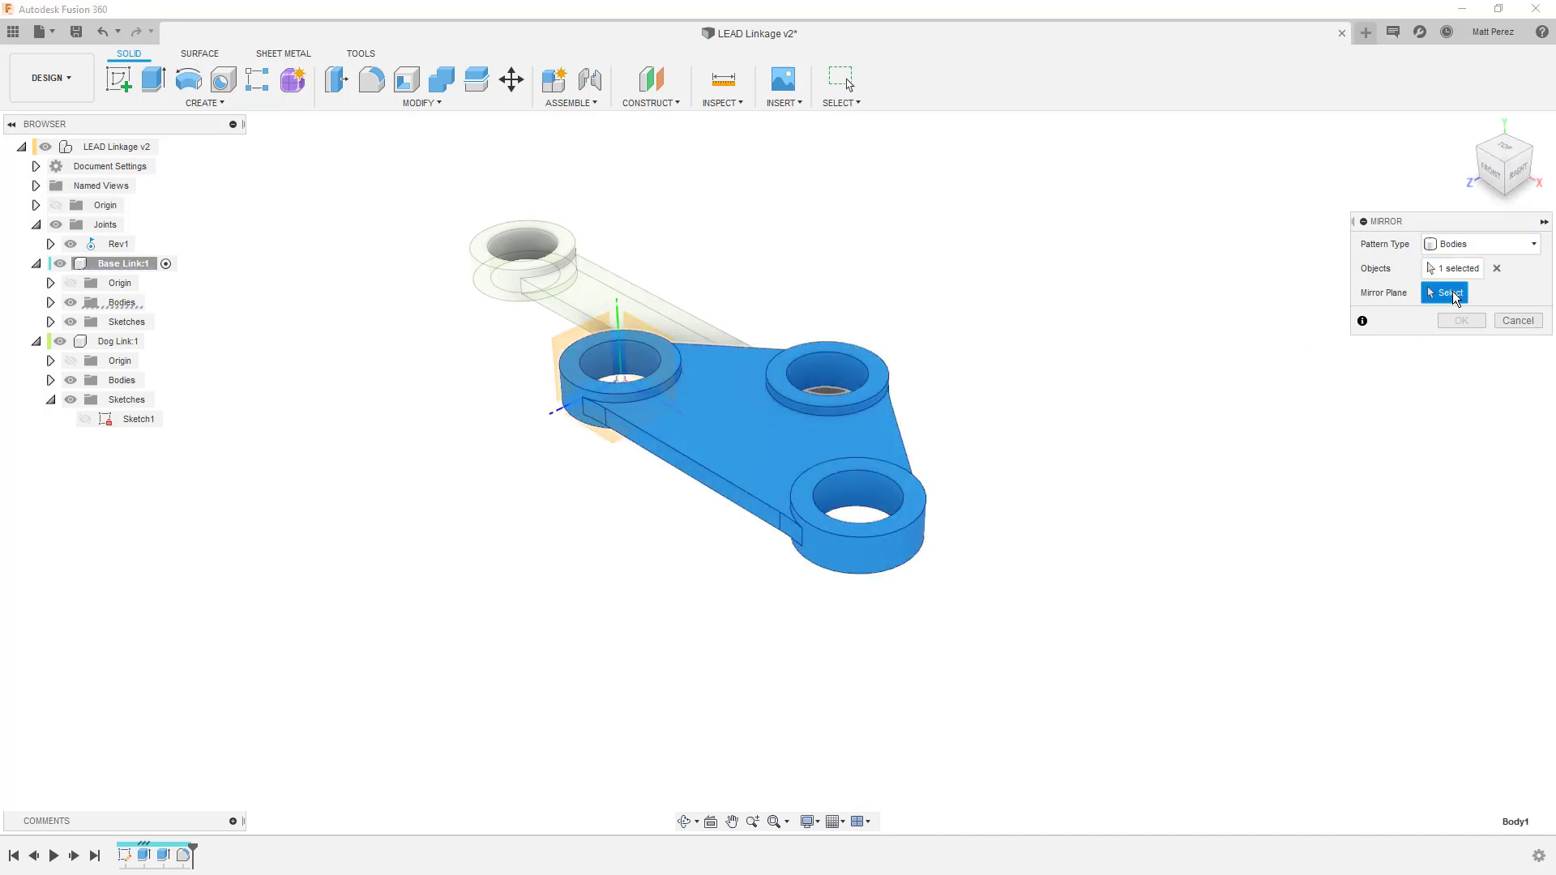
pyautogui.keyDown('shift'); pyautogui.moveTo(1119, 529); pyautogui.dragTo(1145, 474, button='middle'); pyautogui.keyUp('shift')
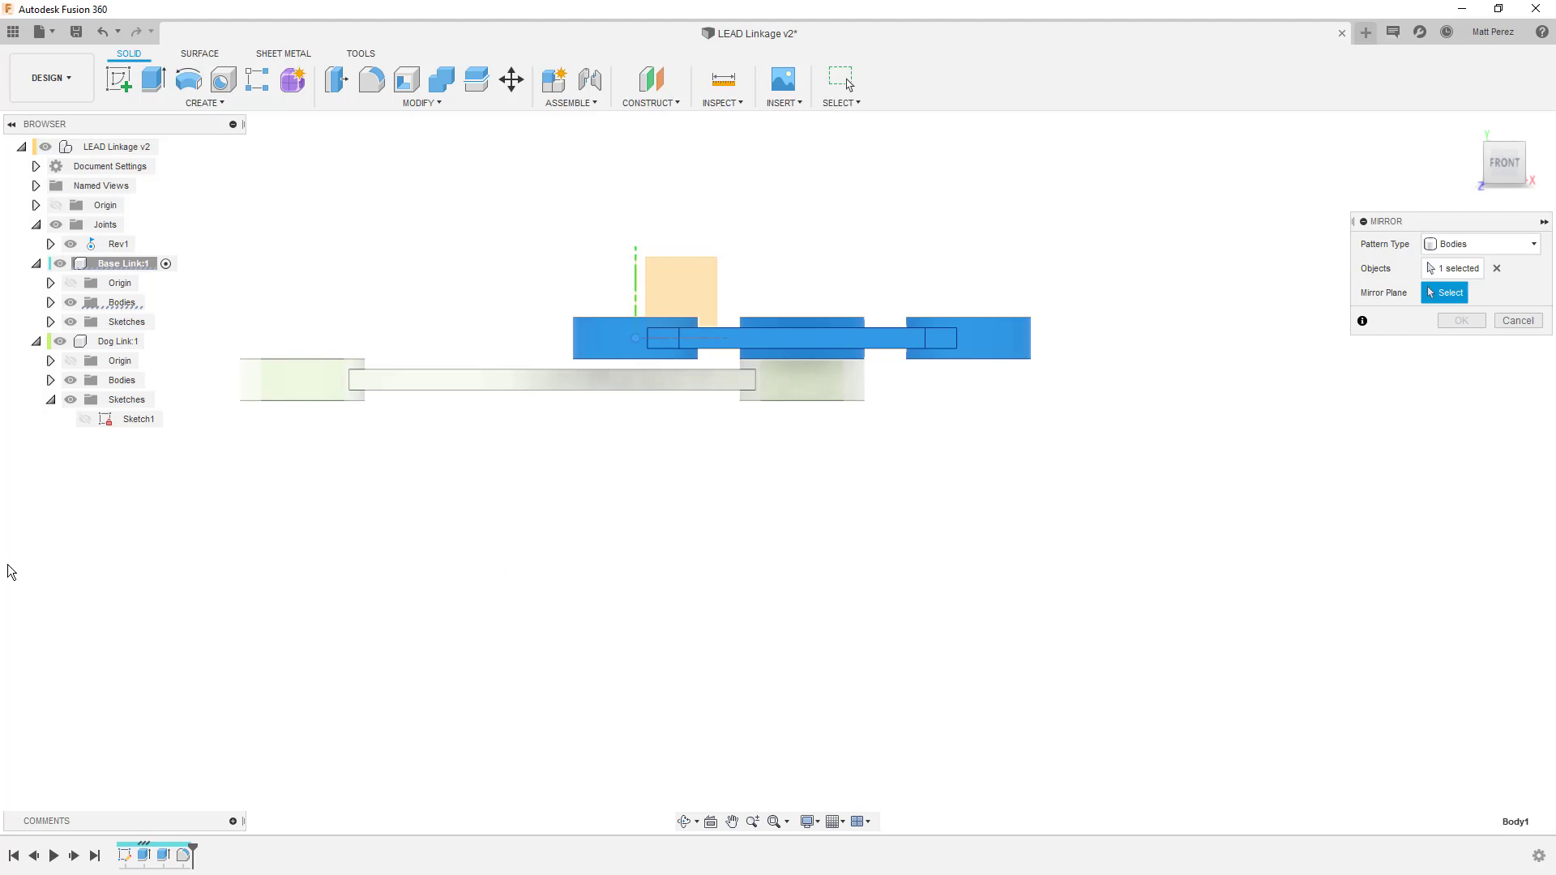
# Mirror the Base Link body across Dog Link:1's origin XZ plane.
pyautogui.click(50, 361)
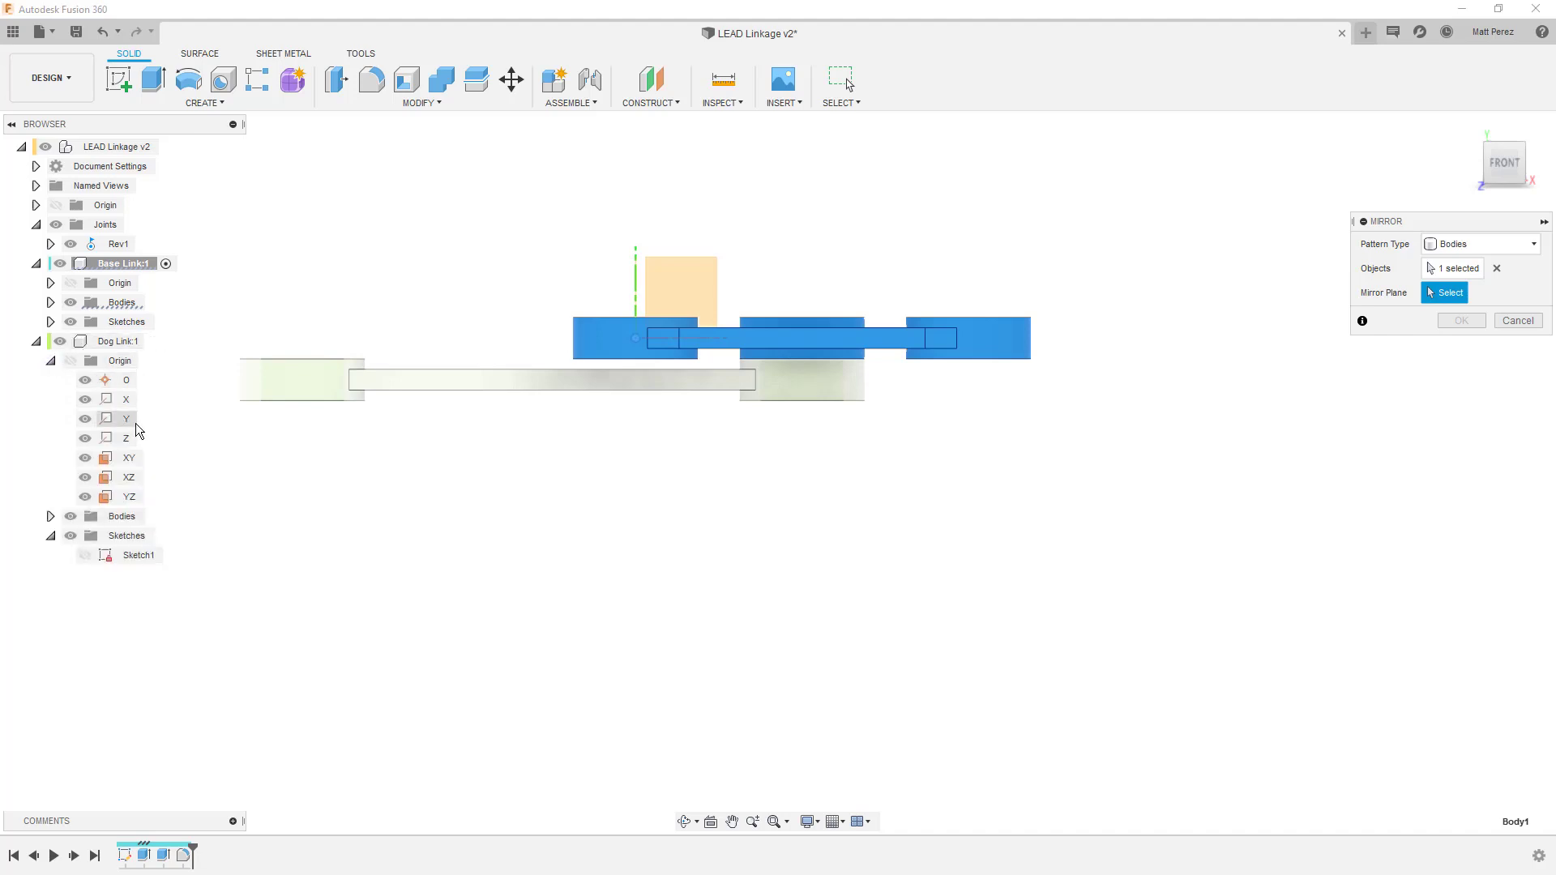
pyautogui.click(130, 479)
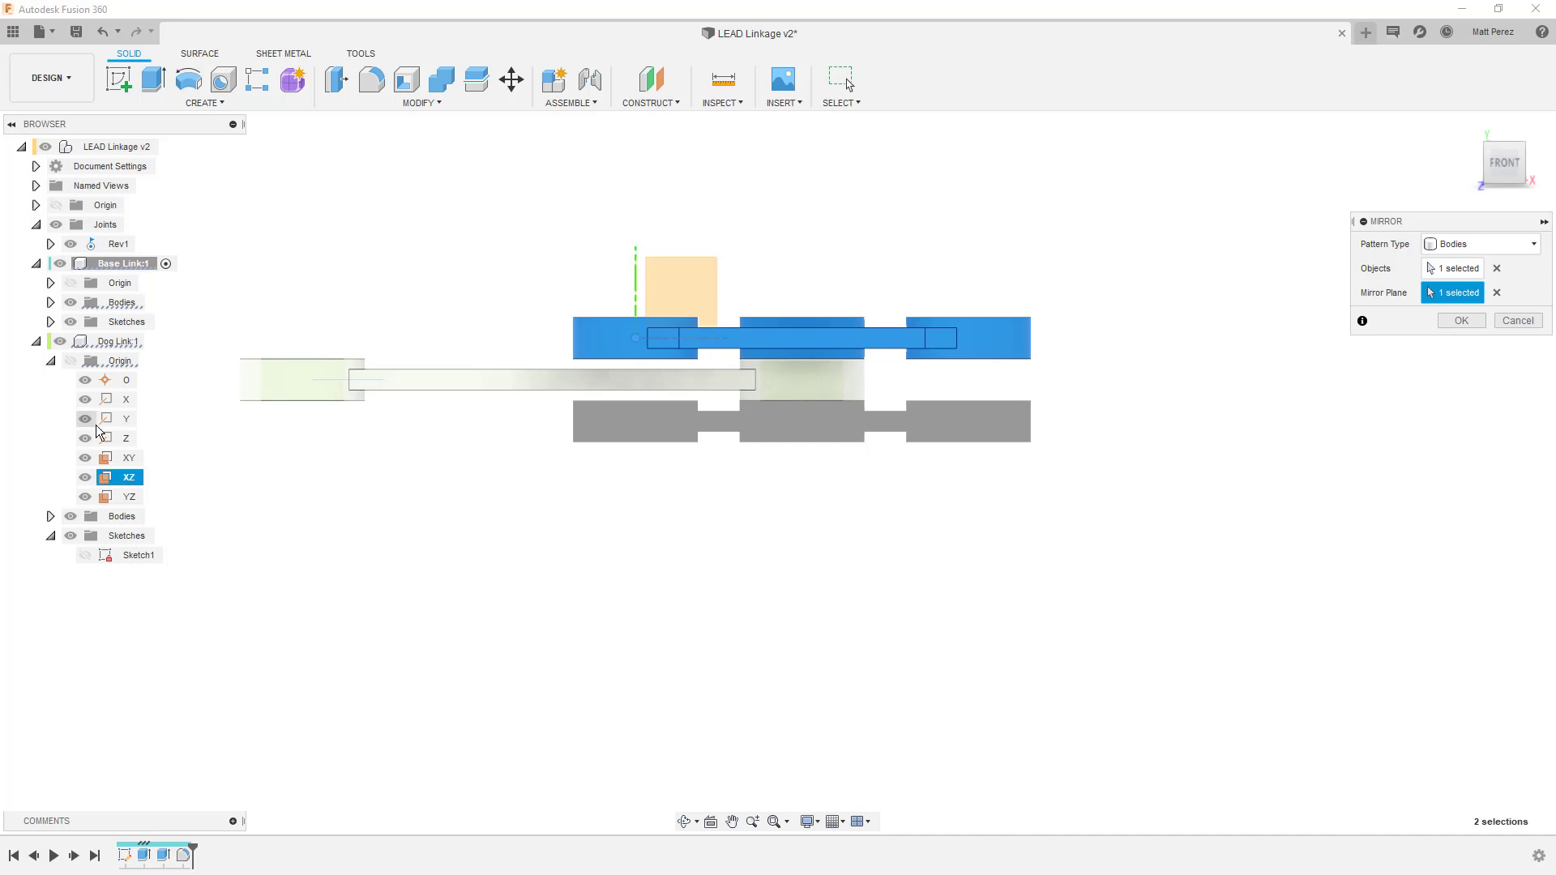
pyautogui.click(1461, 321)
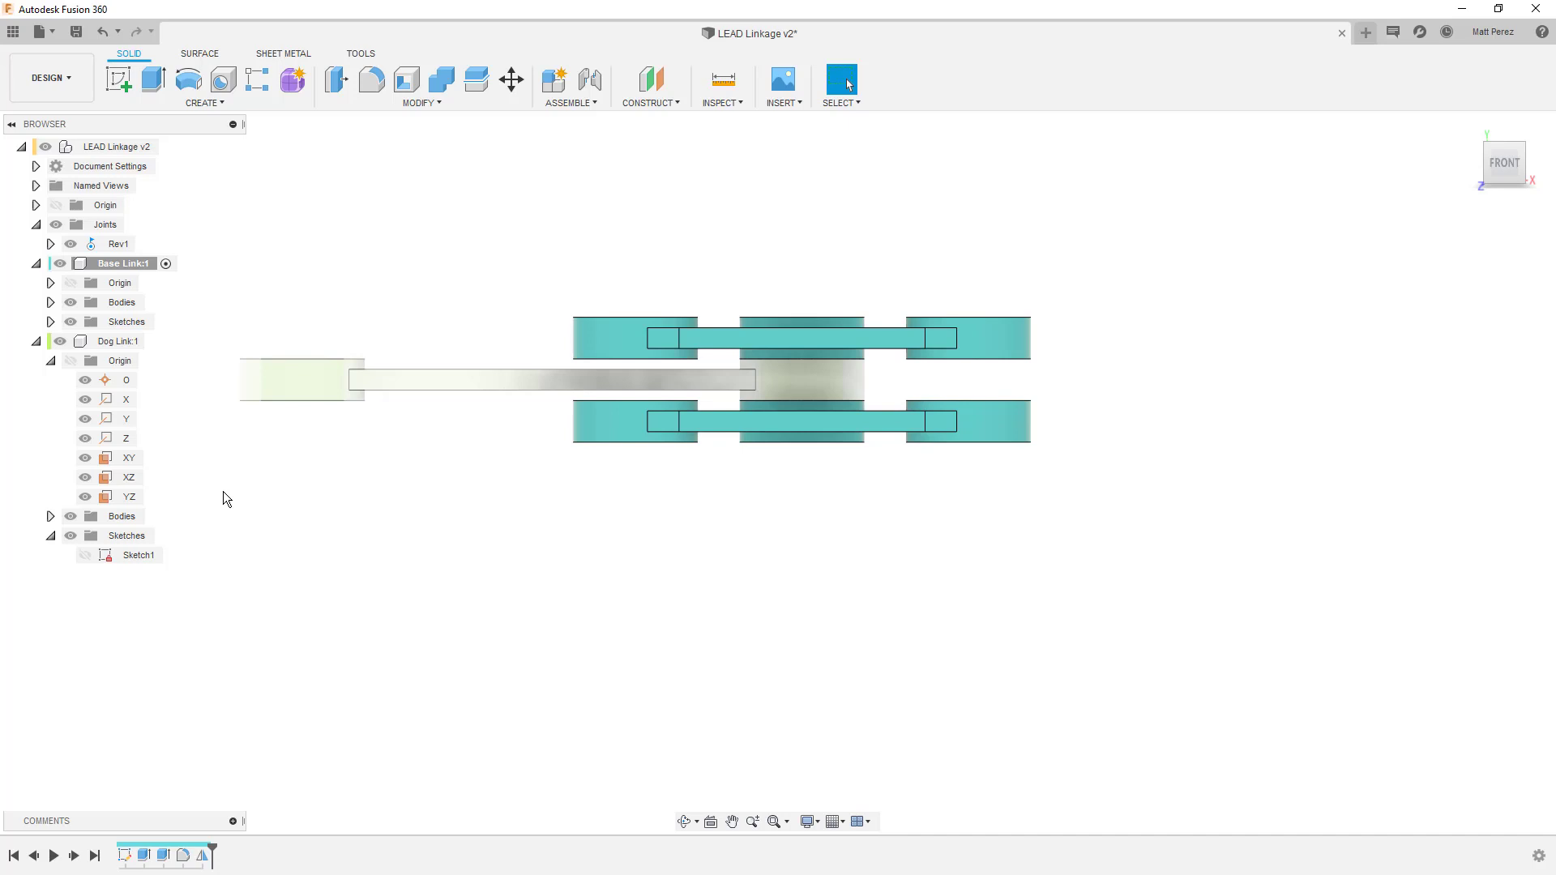
# Activate Dog Link:1 and edit the Extrude2 feature to a new extrusion distance.
pyautogui.click(155, 343)
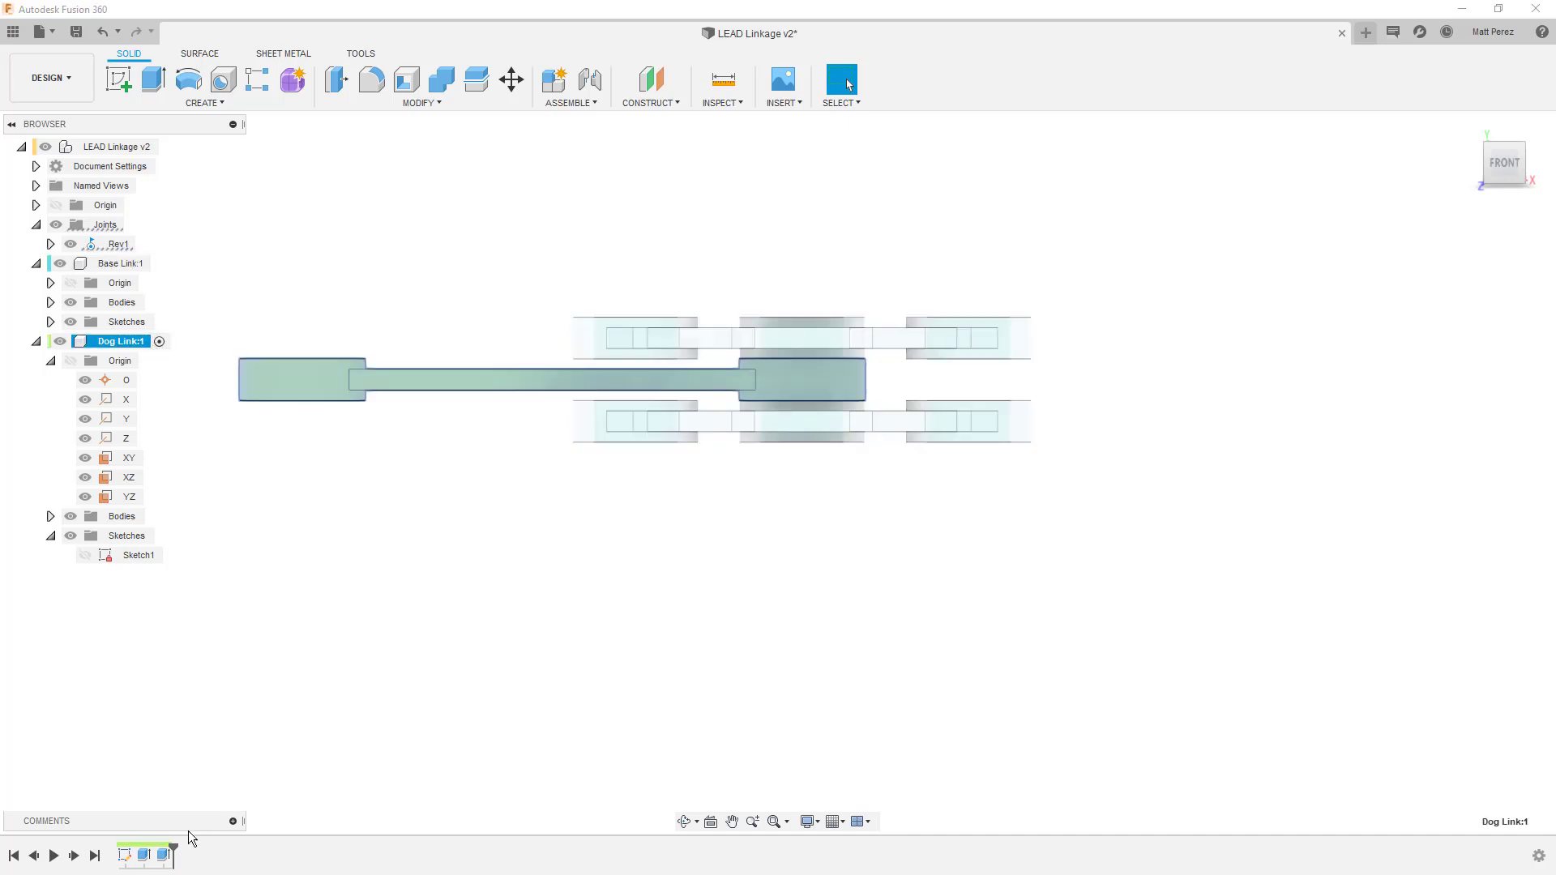
pyautogui.click(166, 855)
pyautogui.rightClick(167, 856)
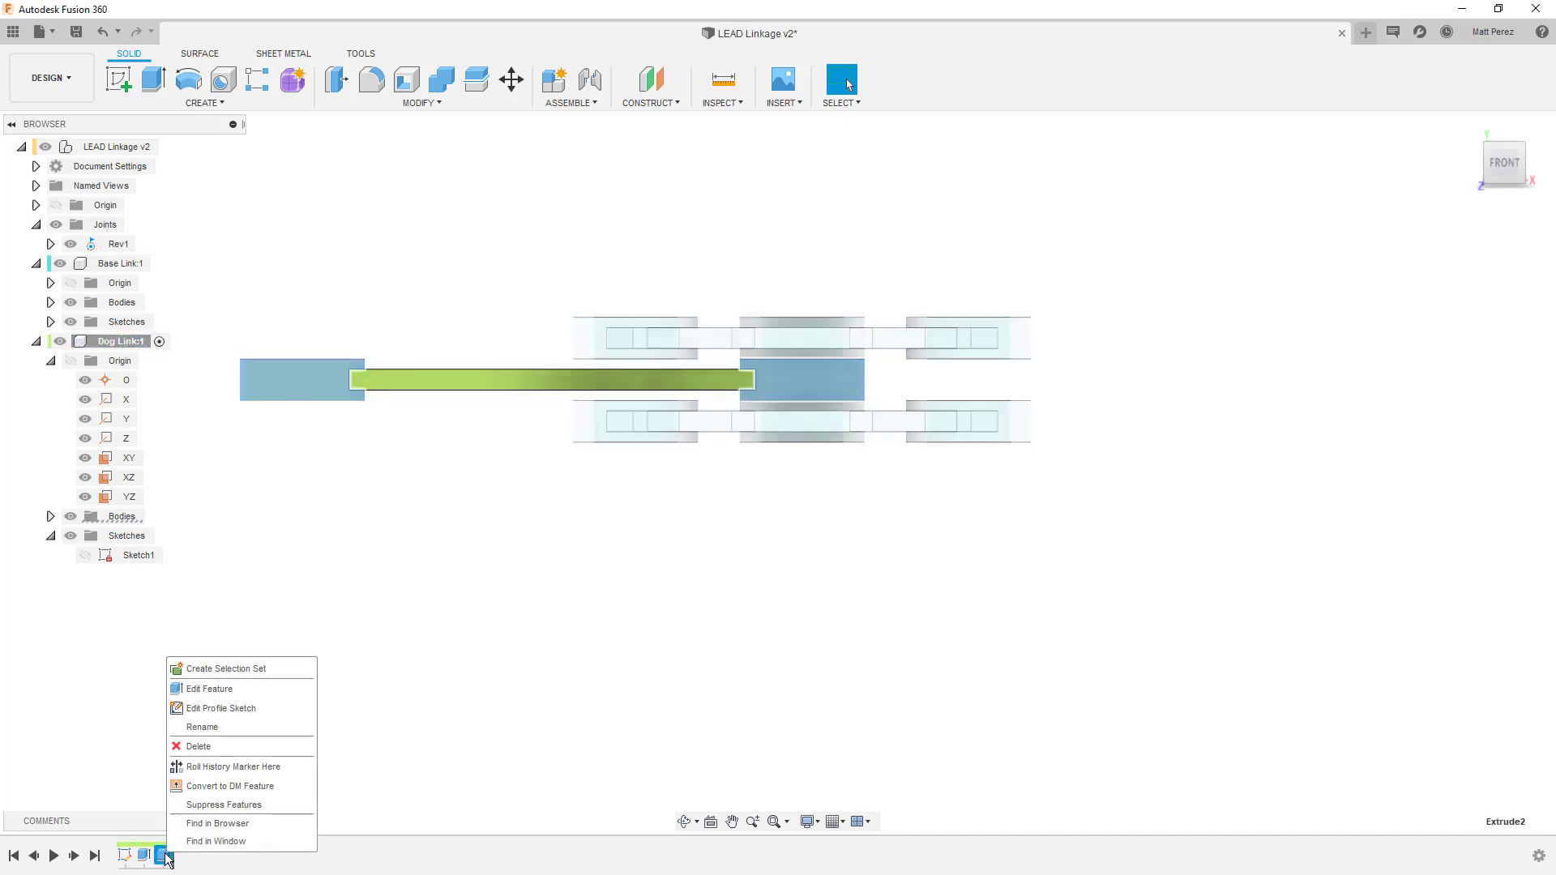
pyautogui.click(226, 688)
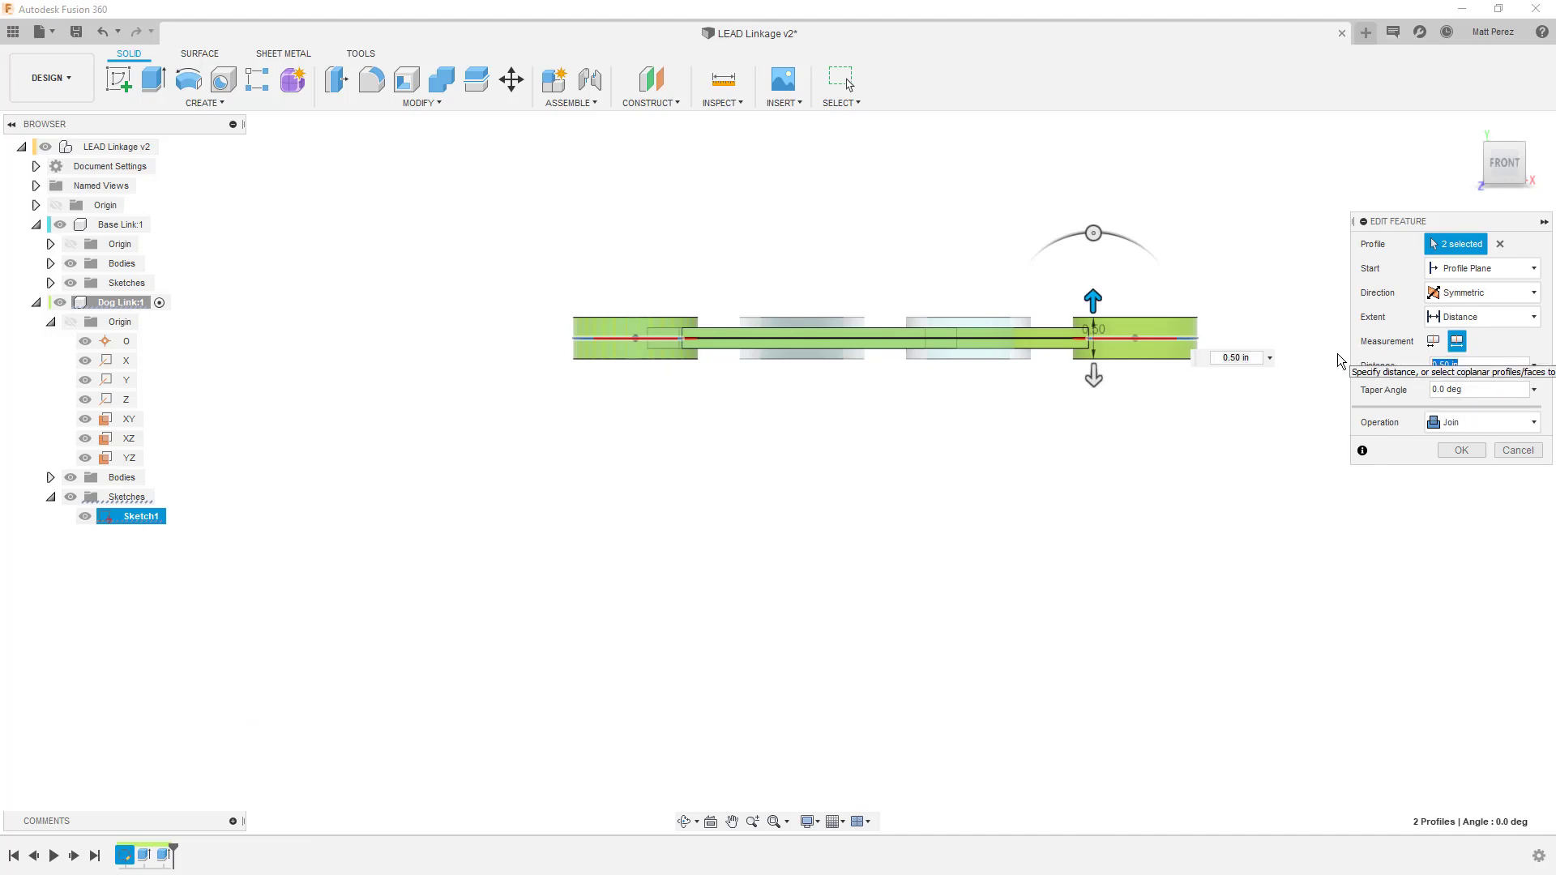
pyautogui.write('d')
pyautogui.press('Return')
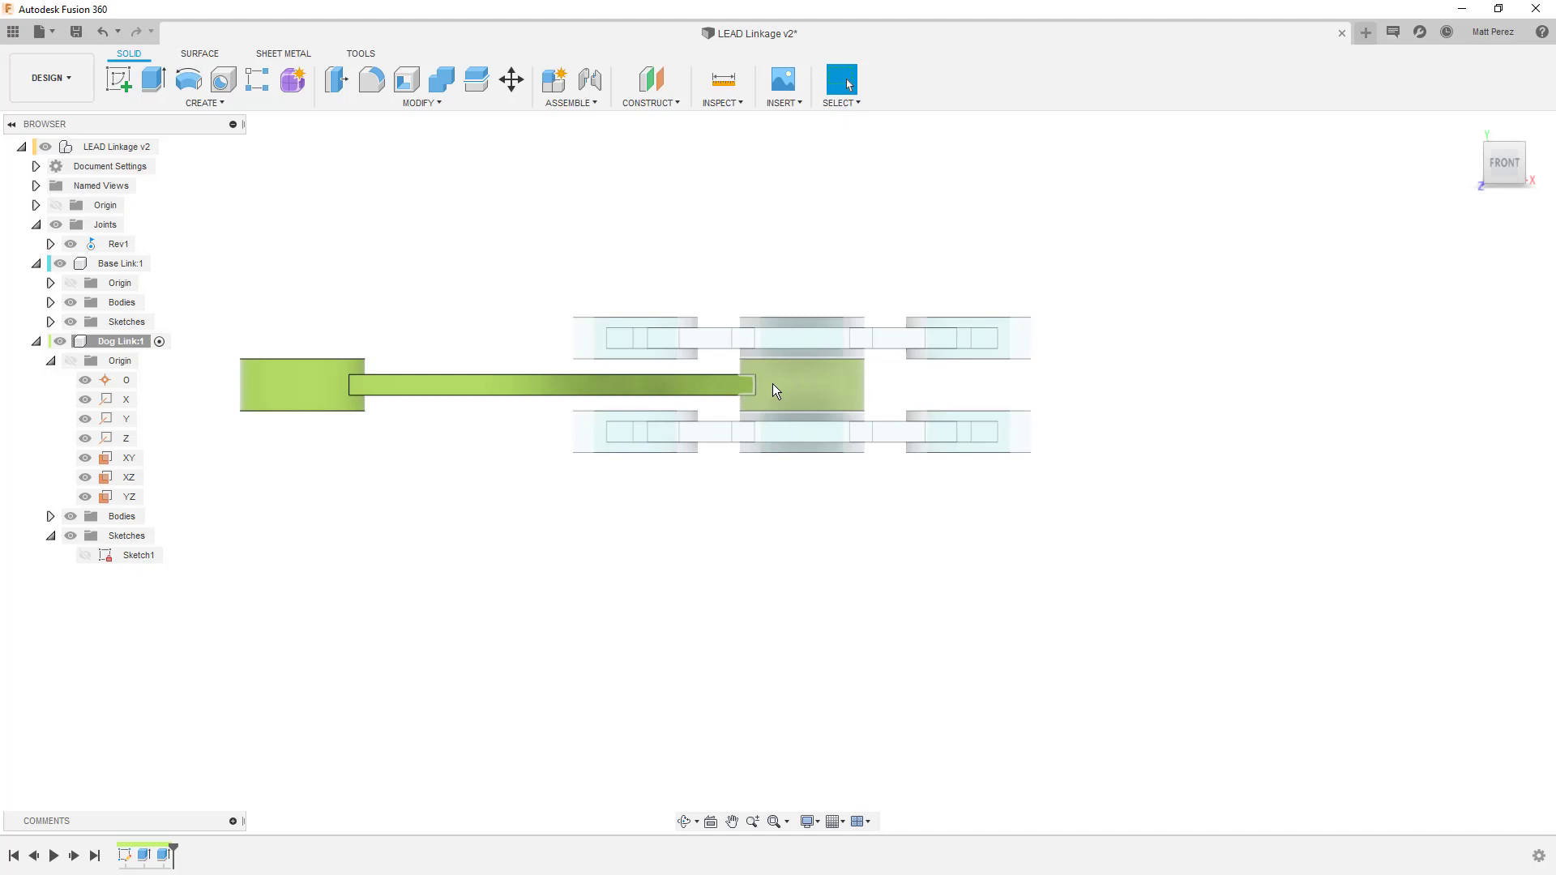
# Zoom in to inspect the joint gaps, then reactivate Base Link:1.
pyautogui.scroll(8, 824, 369)
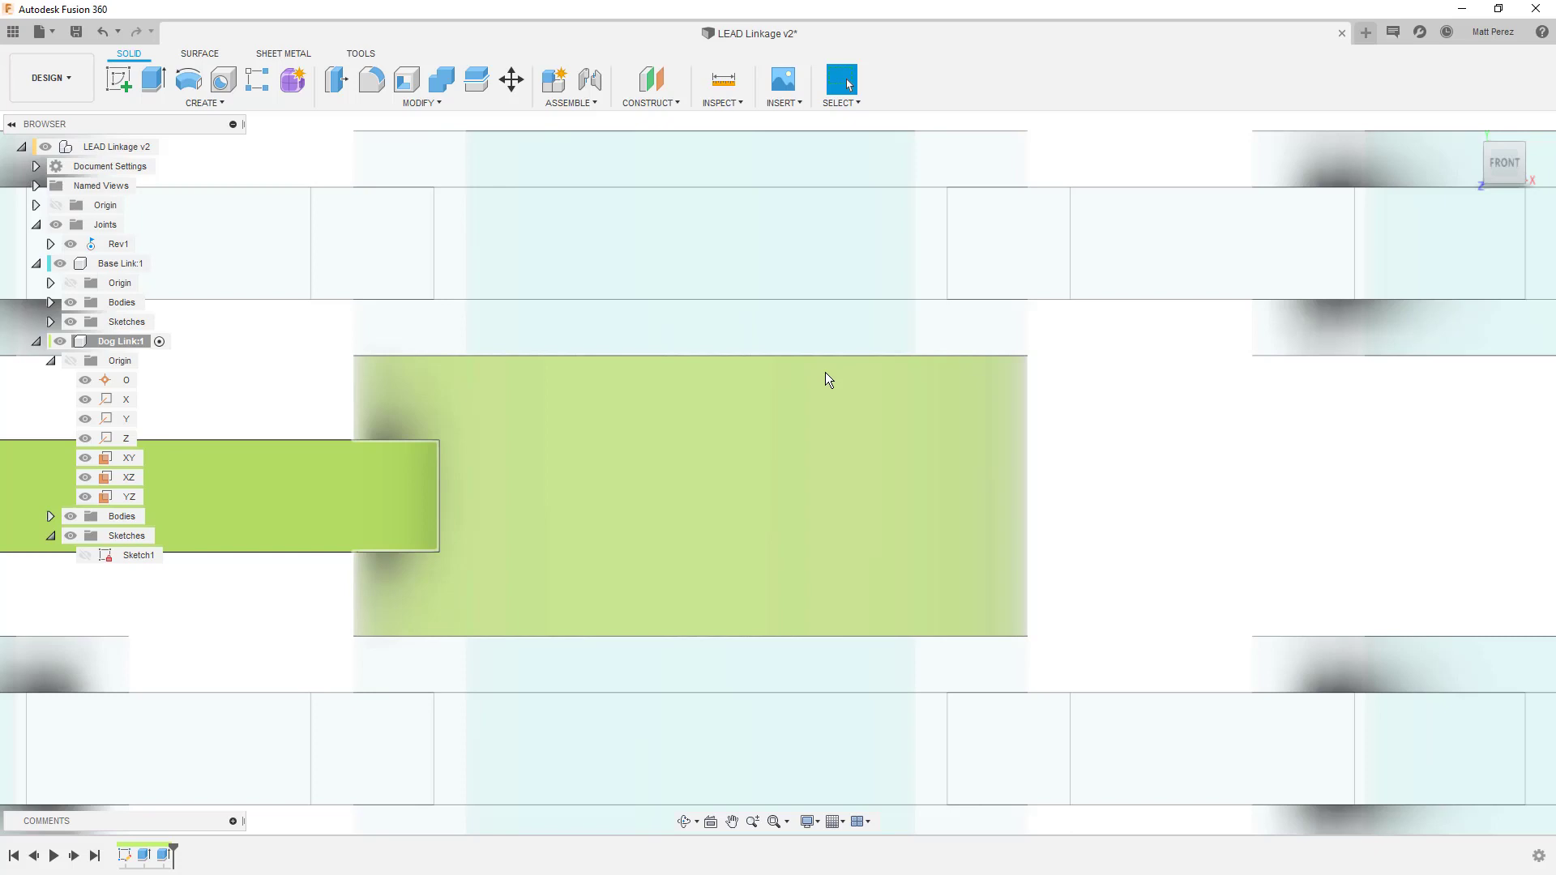
pyautogui.scroll(-5, 833, 305)
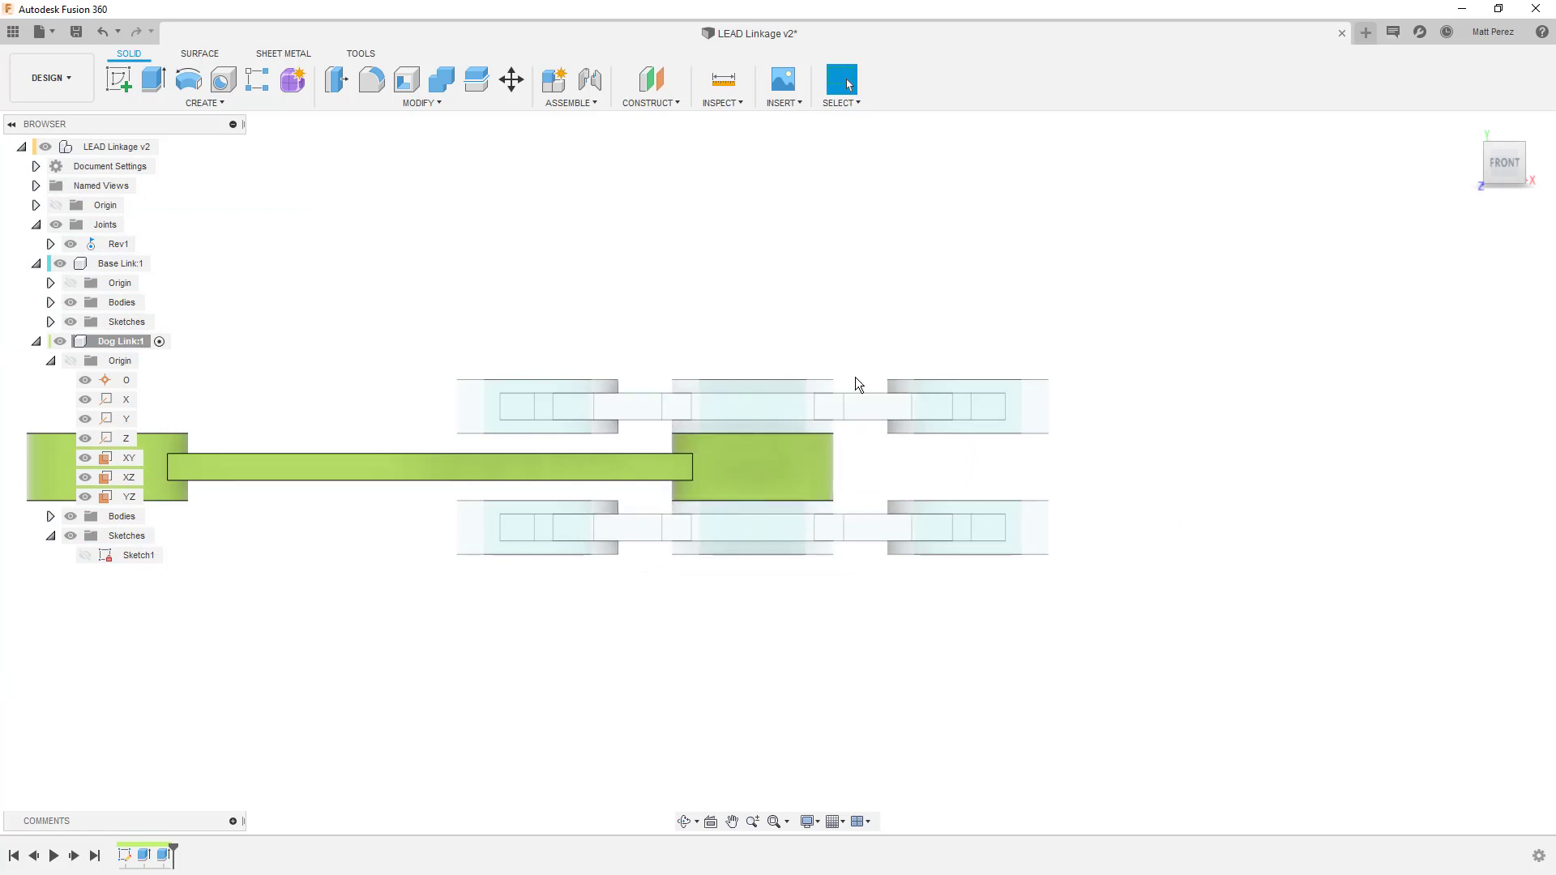
pyautogui.click(164, 263)
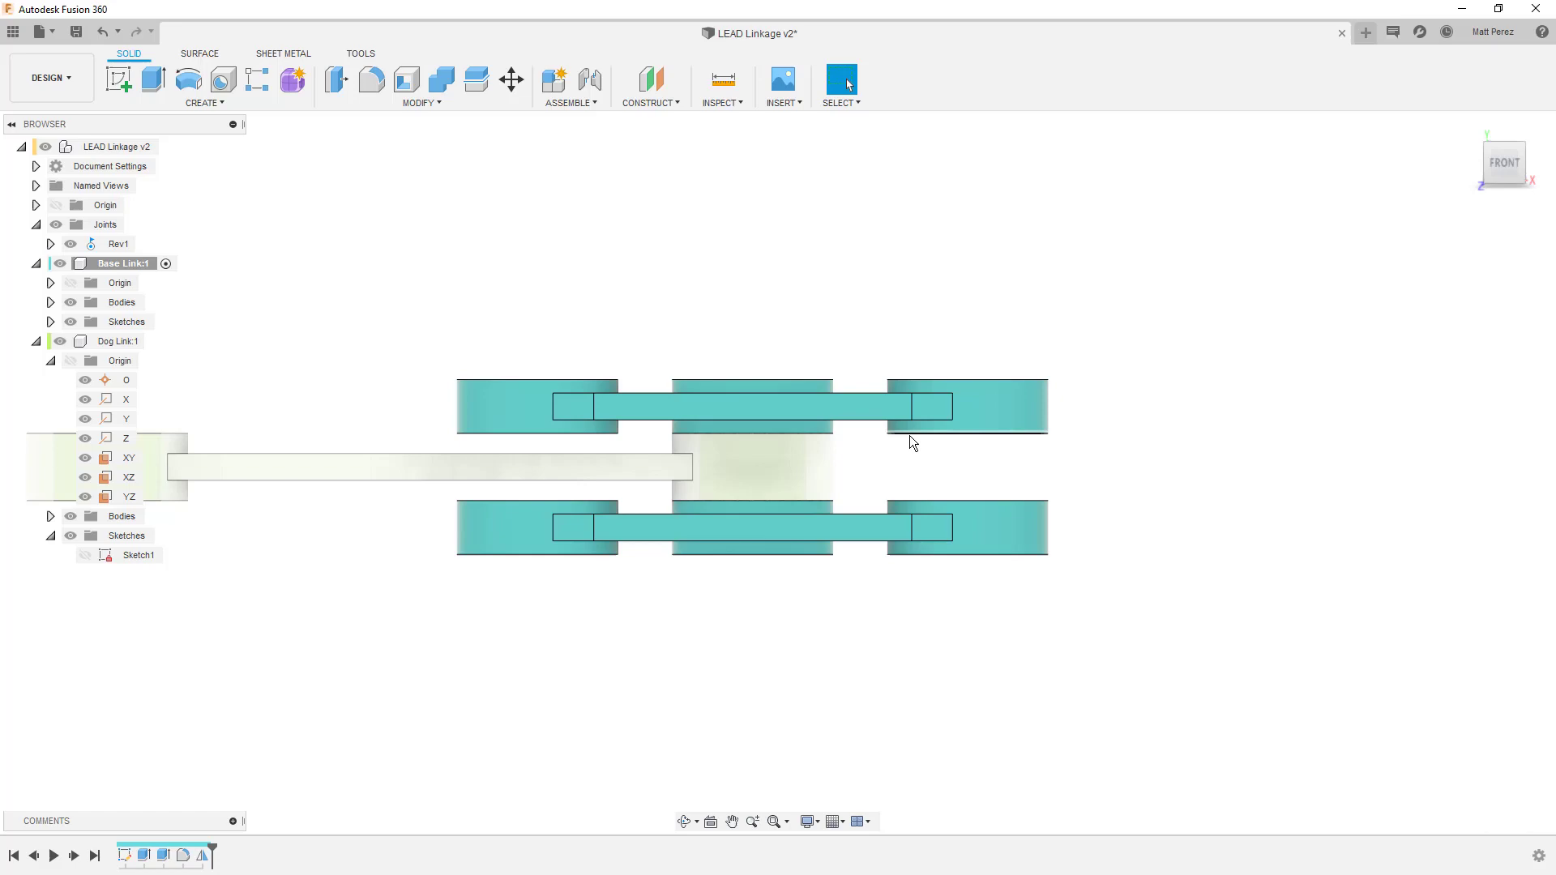
# Orbit from the Front view into an angled 3D view of the Dog Link between the plates.
pyautogui.keyDown('shift'); pyautogui.moveTo(909, 437); pyautogui.dragTo(857, 418, button='middle'); pyautogui.keyUp('shift')
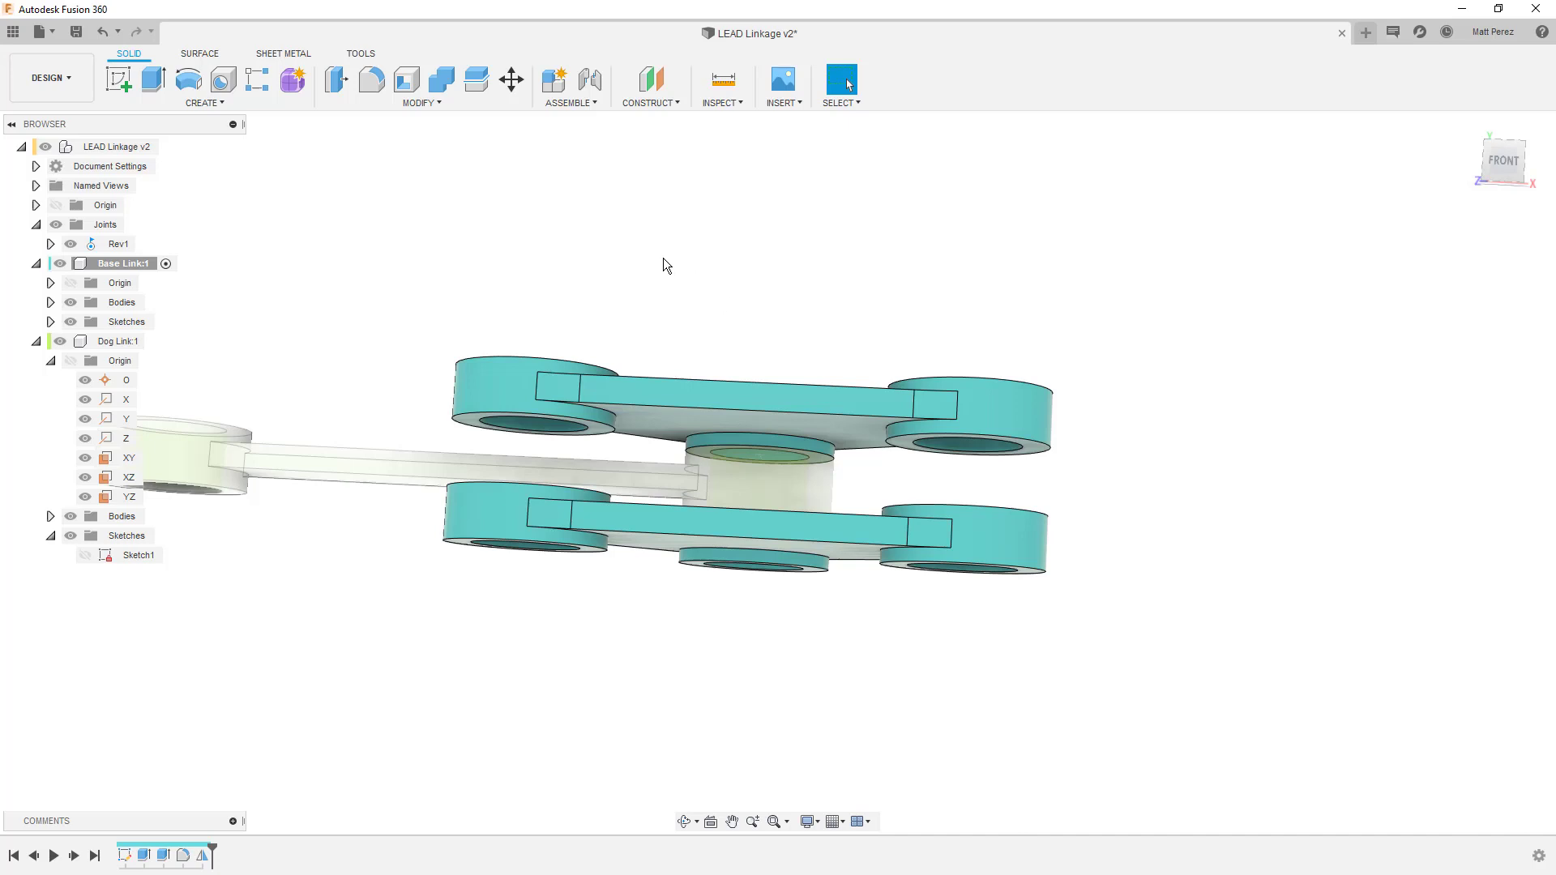
# Delete the Mirror1 feature along with its mirrored Base Link body.
pyautogui.click(202, 856)
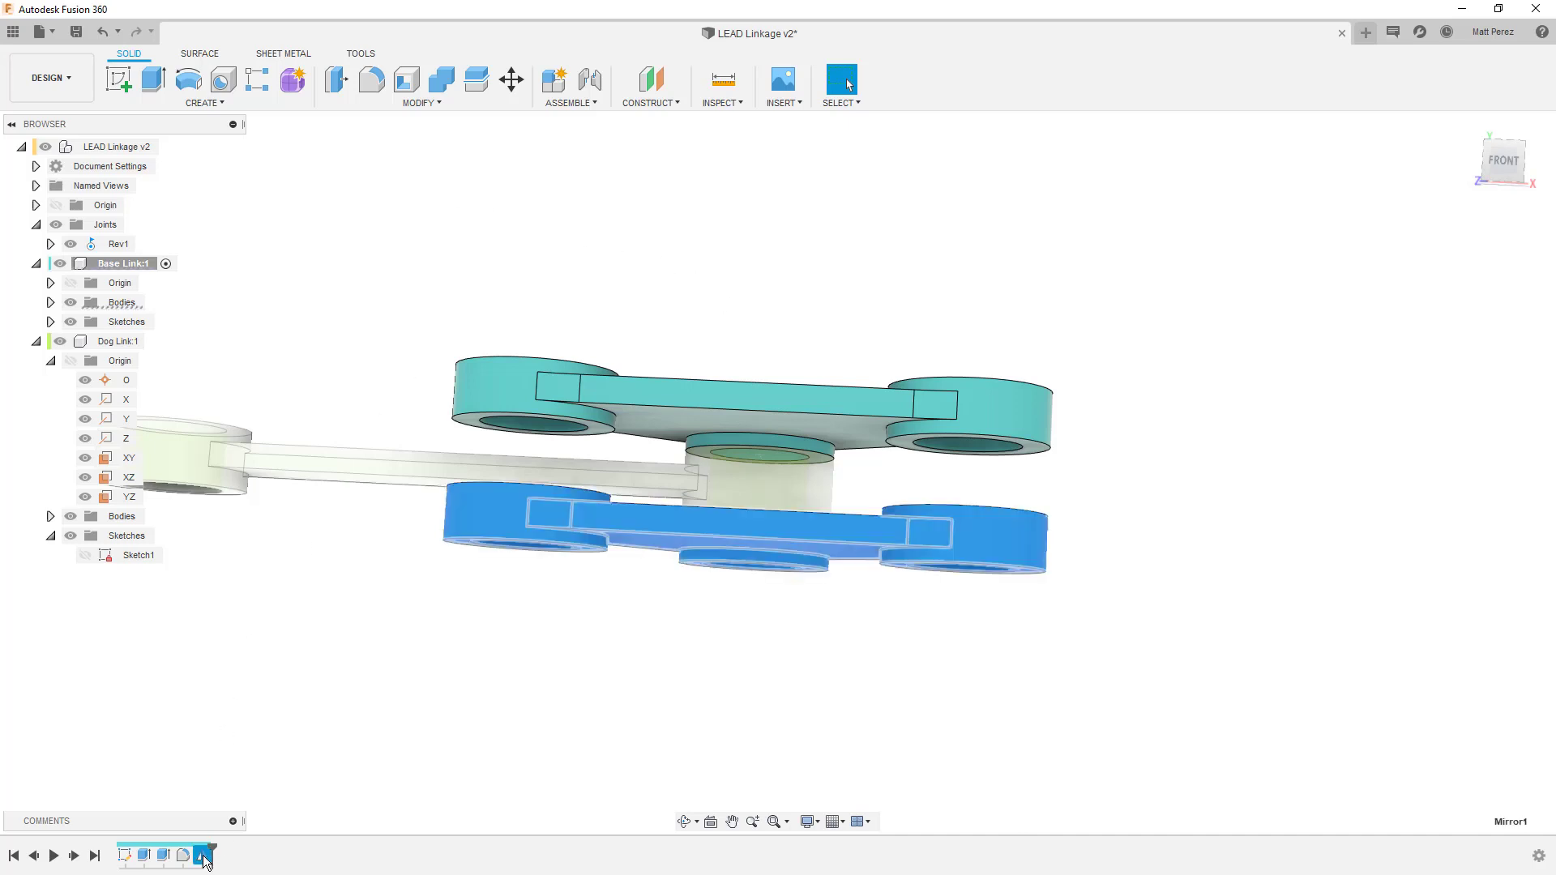
pyautogui.press('Delete')
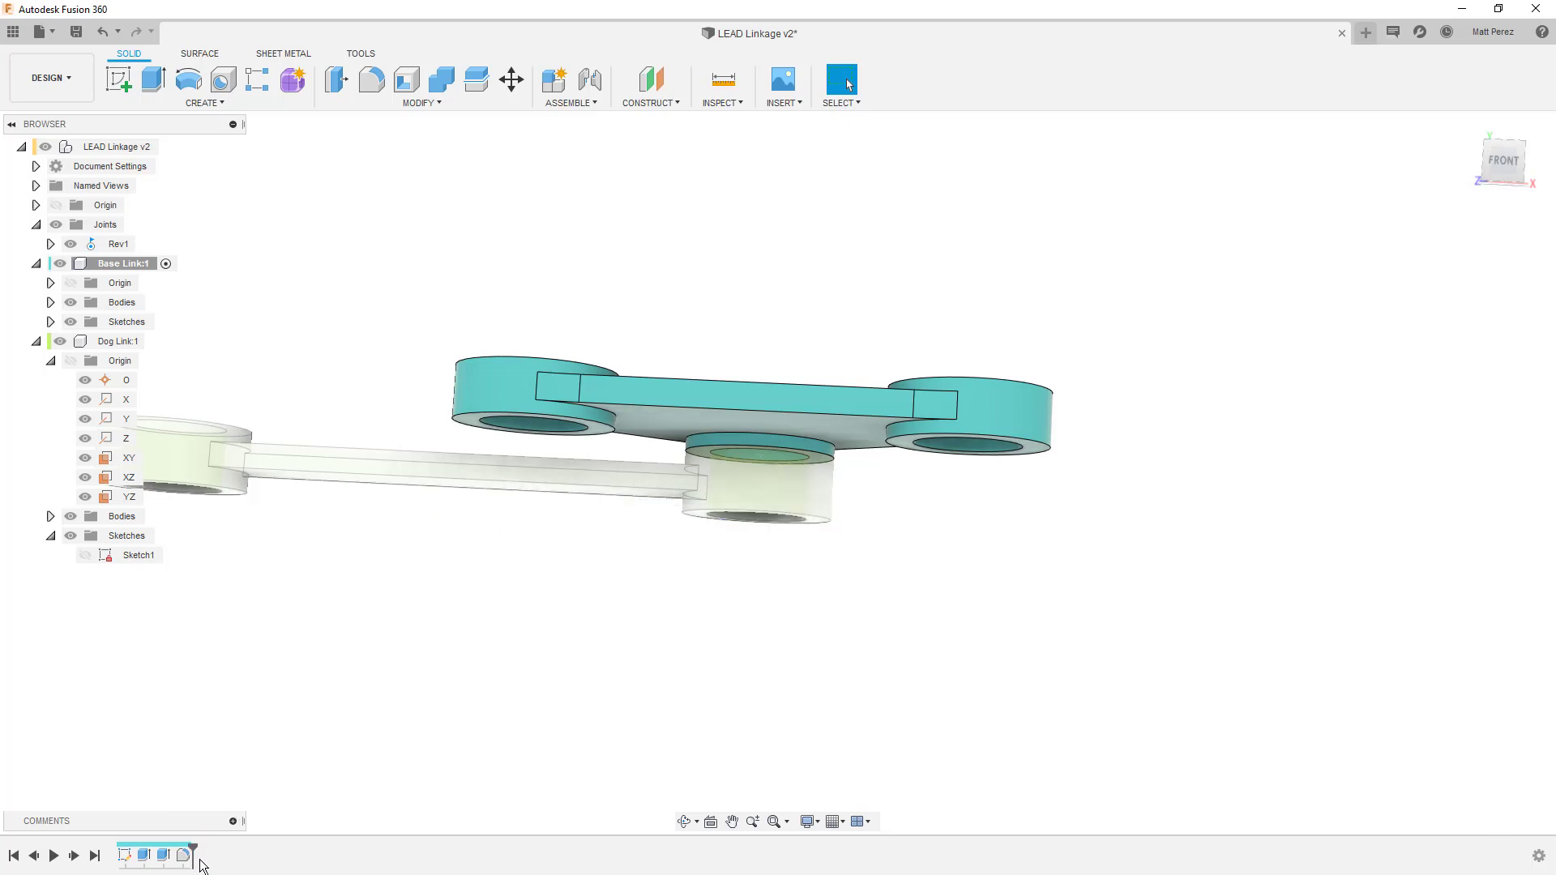
pyautogui.click(187, 455)
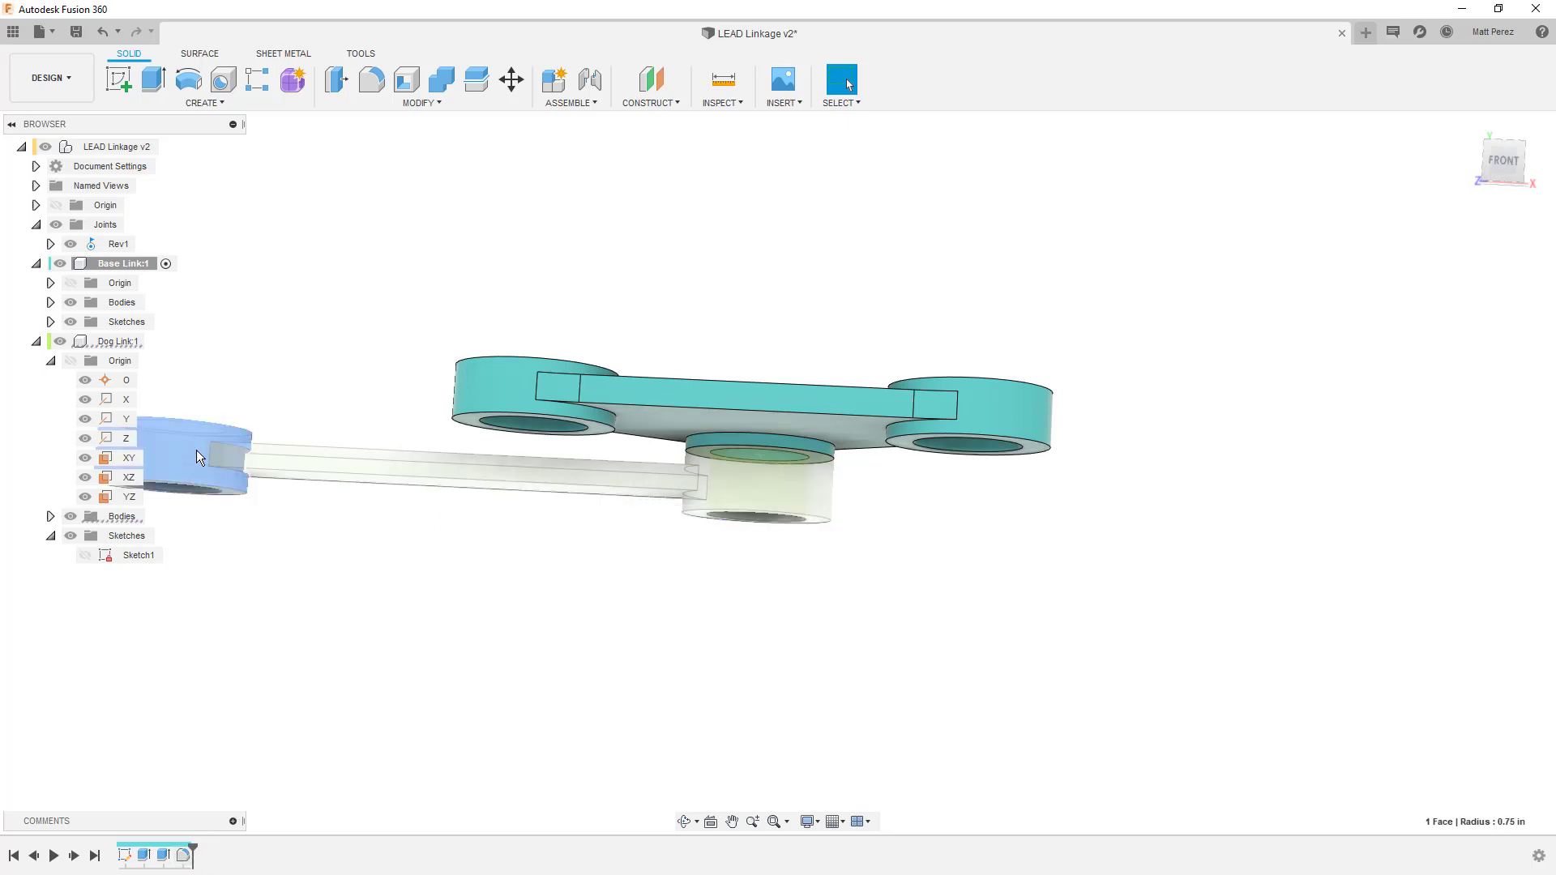
pyautogui.click(295, 530)
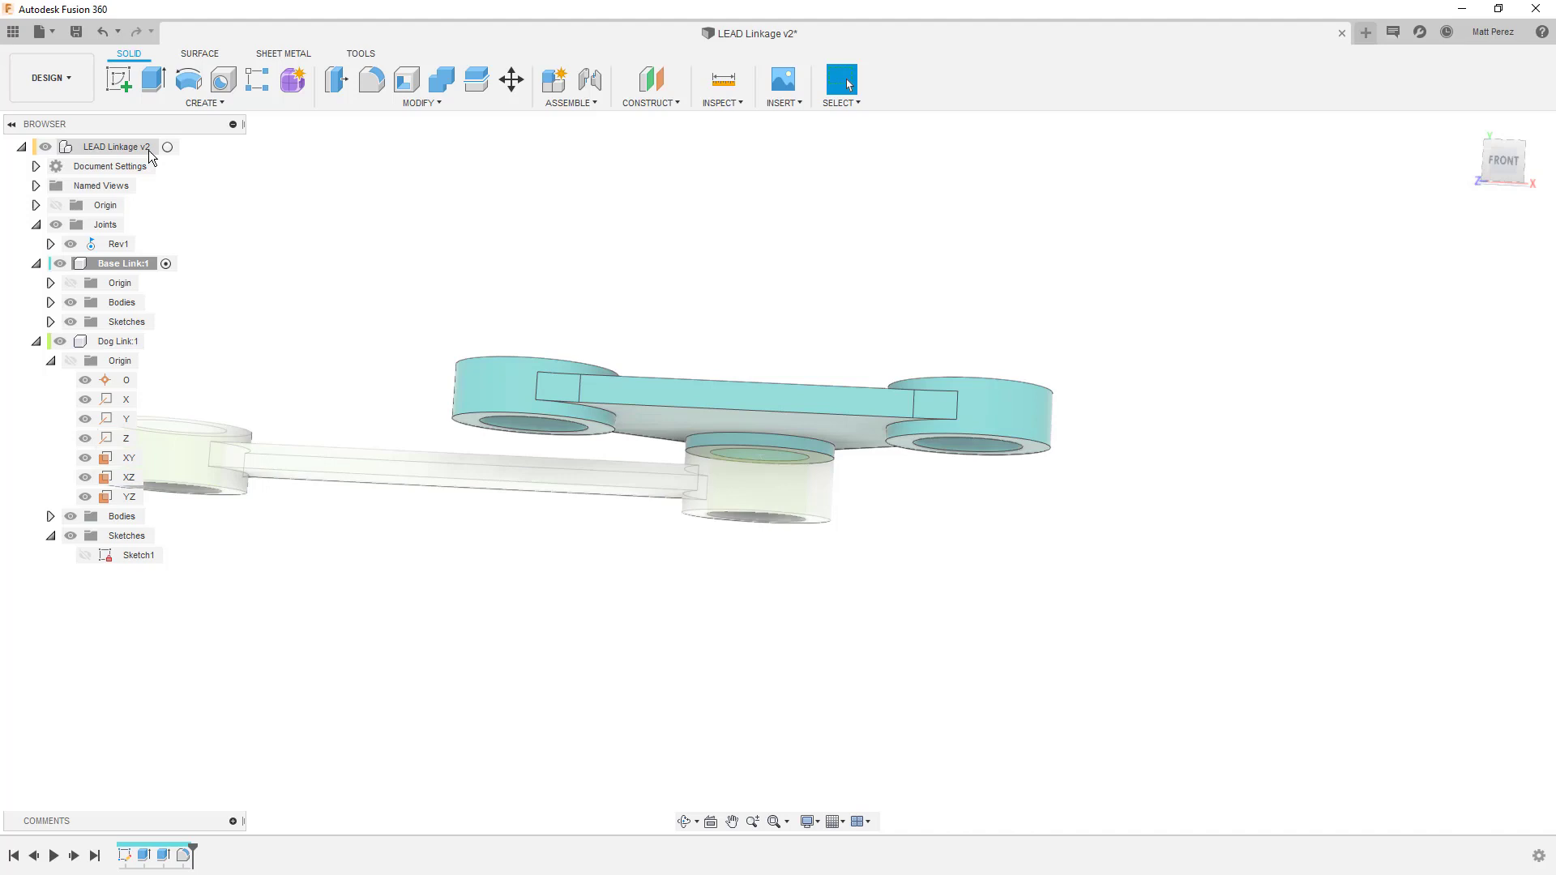
# Activate the top-level LEAD Linkage v2 assembly and select Base Link:1.
pyautogui.click(168, 146)
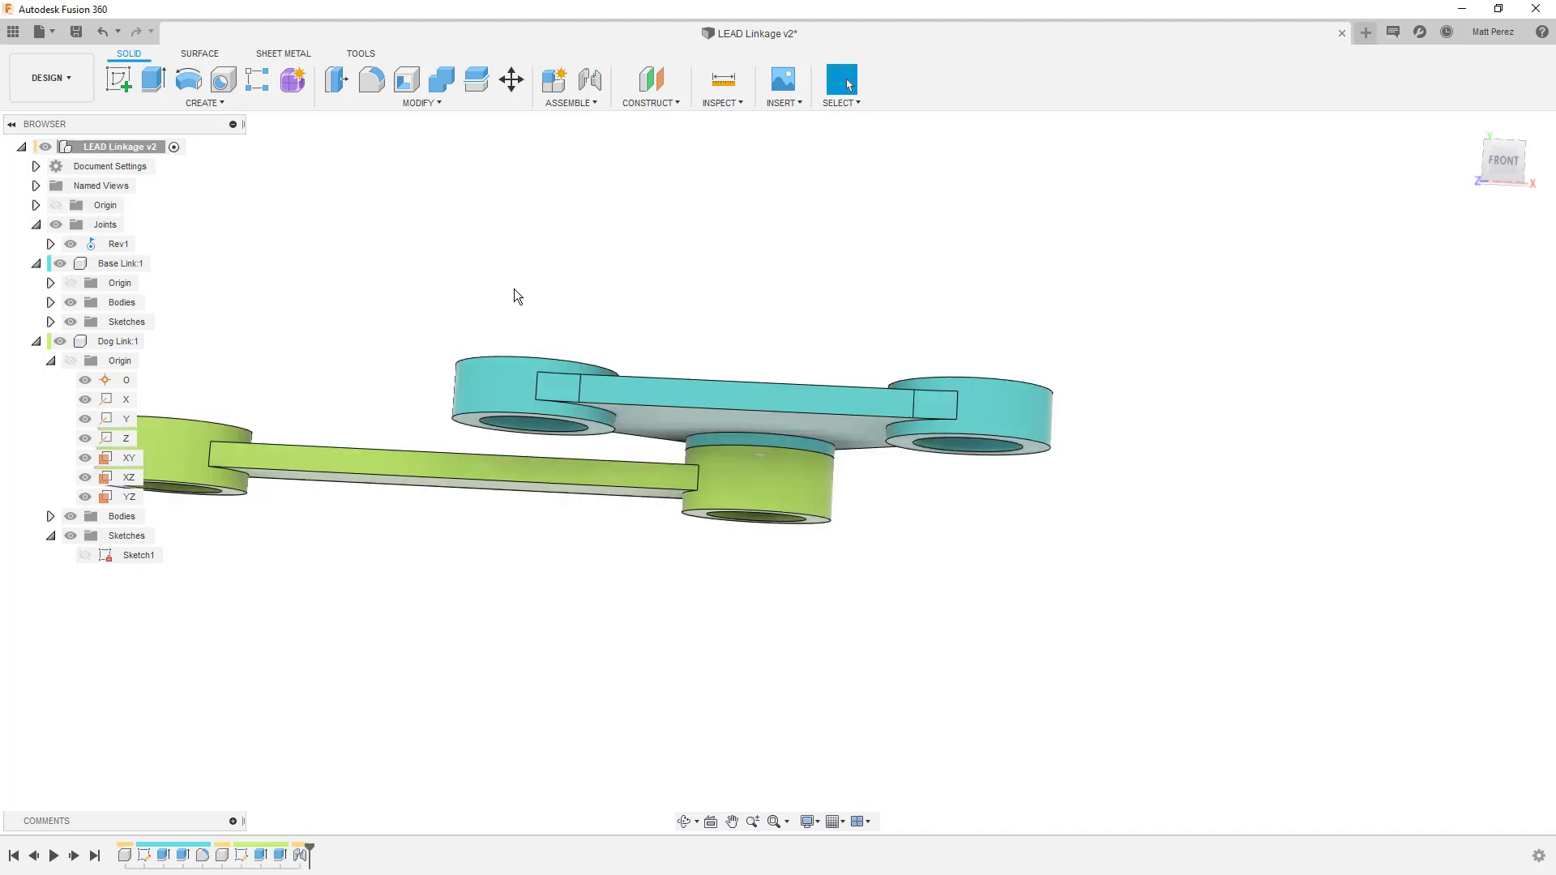
pyautogui.keyDown('shift'); pyautogui.moveTo(653, 329); pyautogui.dragTo(643, 375, button='middle'); pyautogui.keyUp('shift')
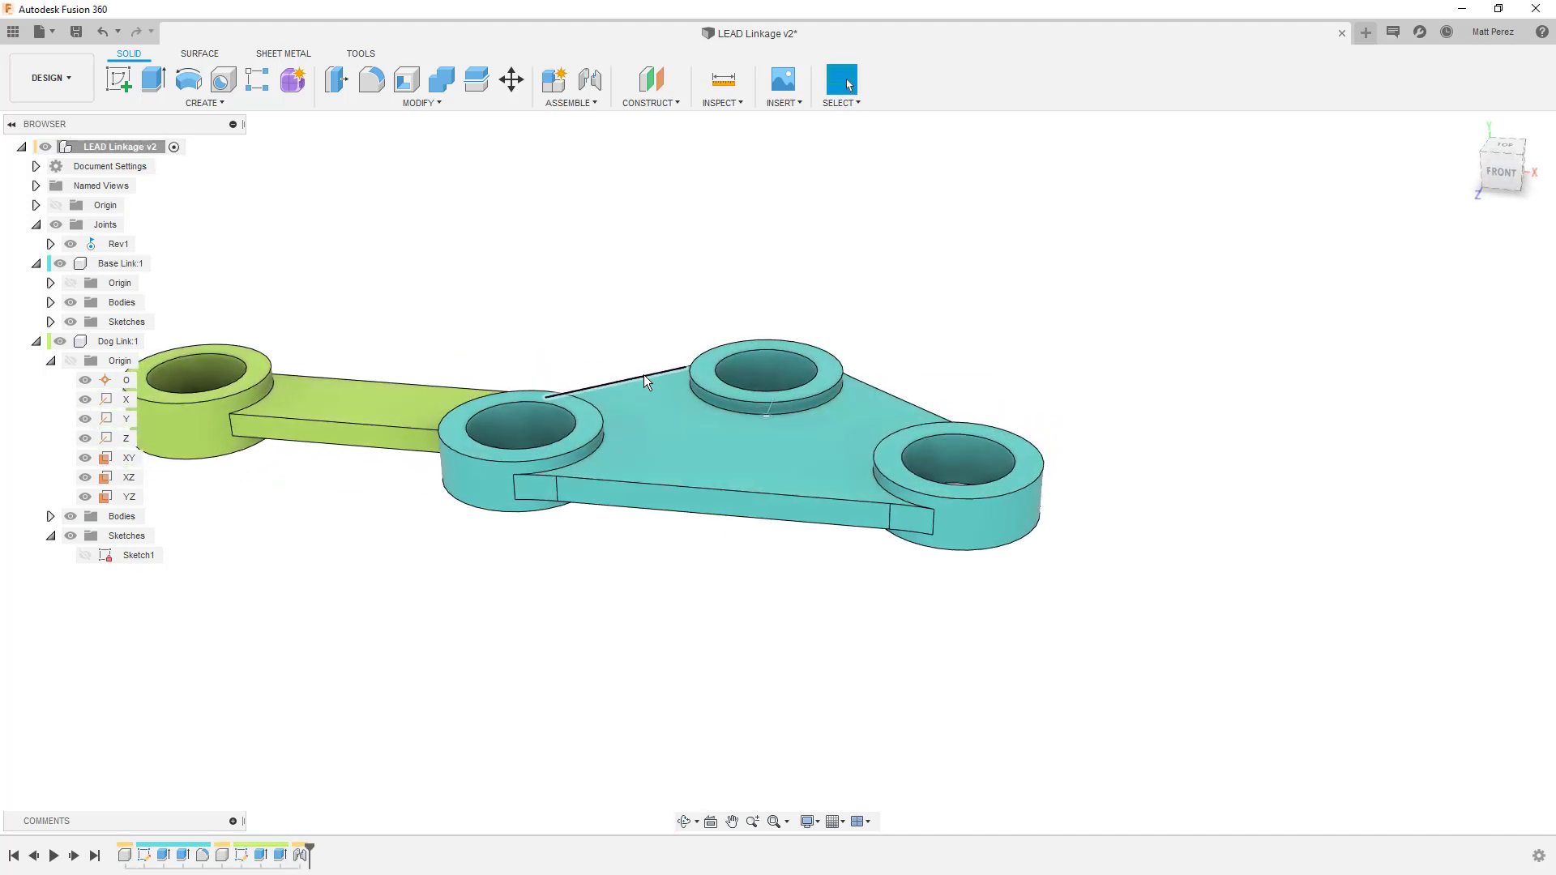
pyautogui.click(111, 265)
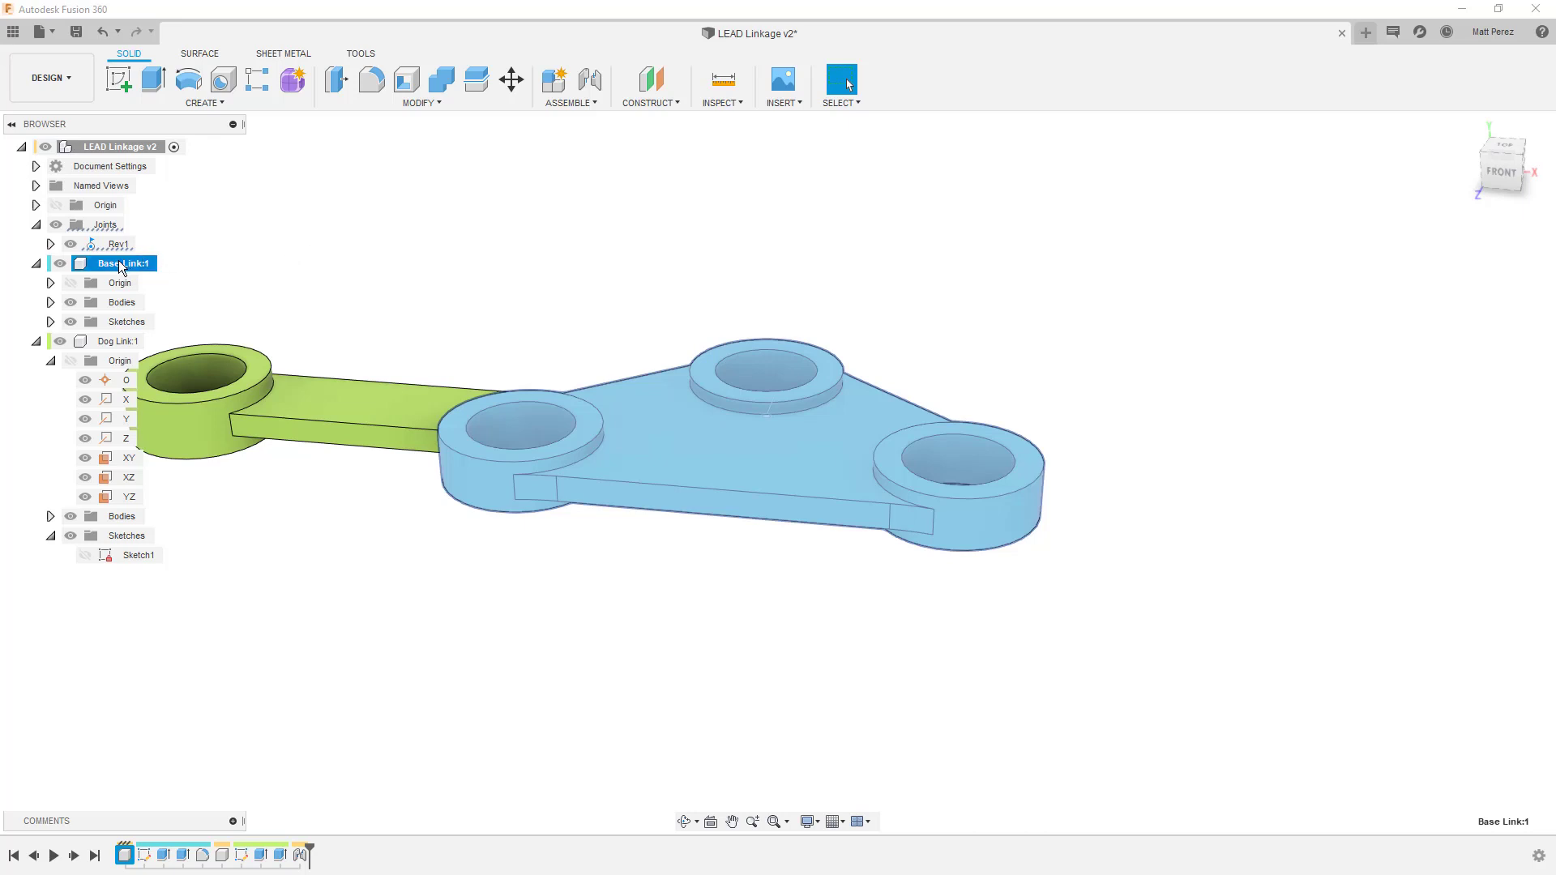
# Copy Base Link:1 and activate the LEAD Linkage v2 root to paste into it.
pyautogui.rightClick(99, 264)
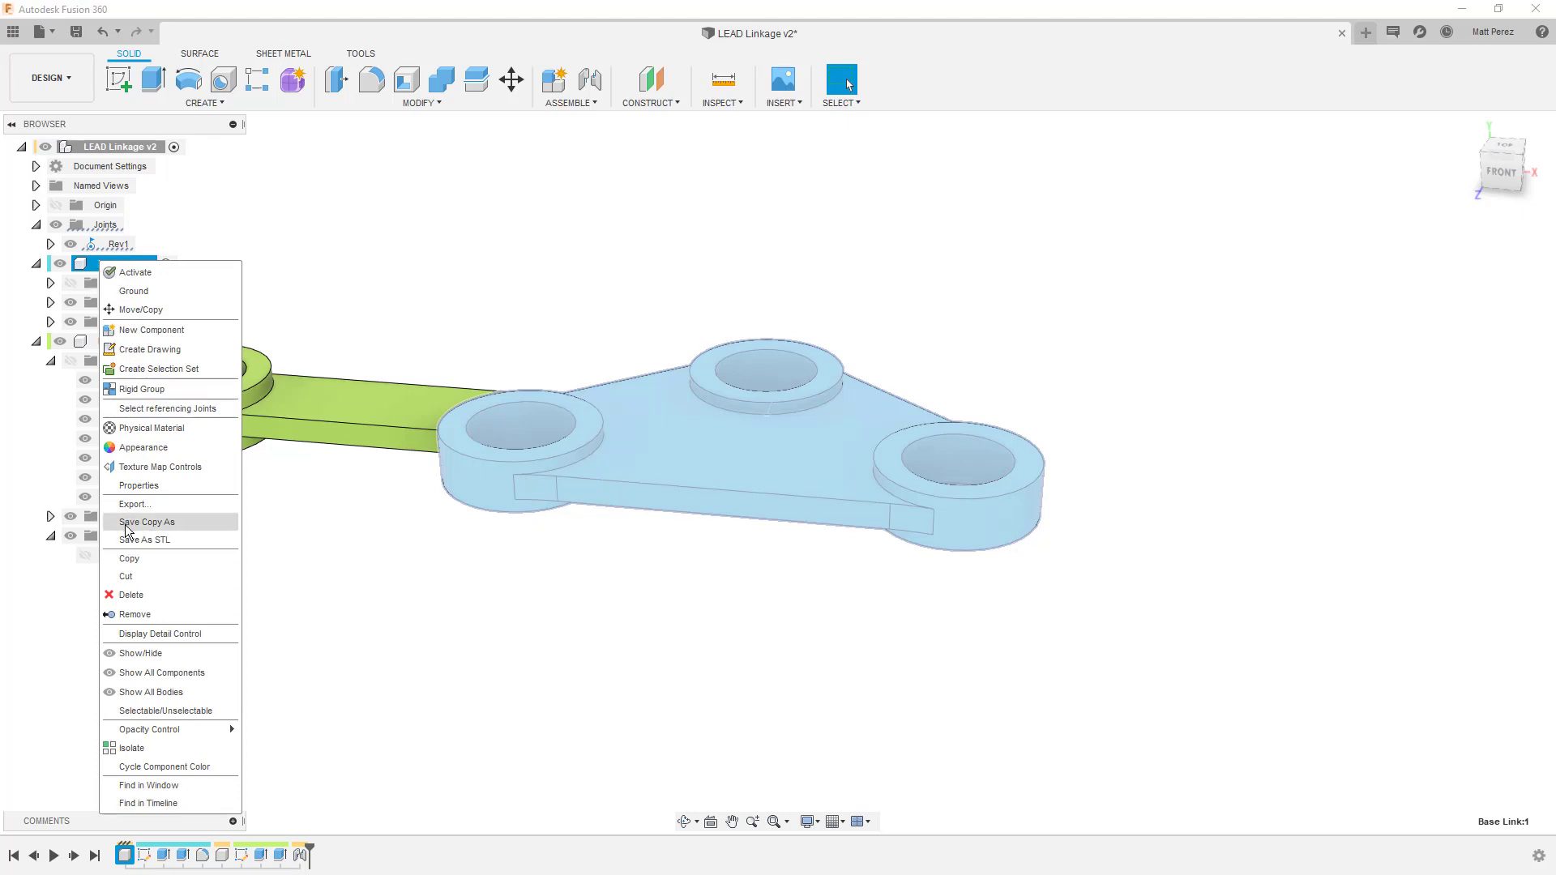
pyautogui.click(132, 559)
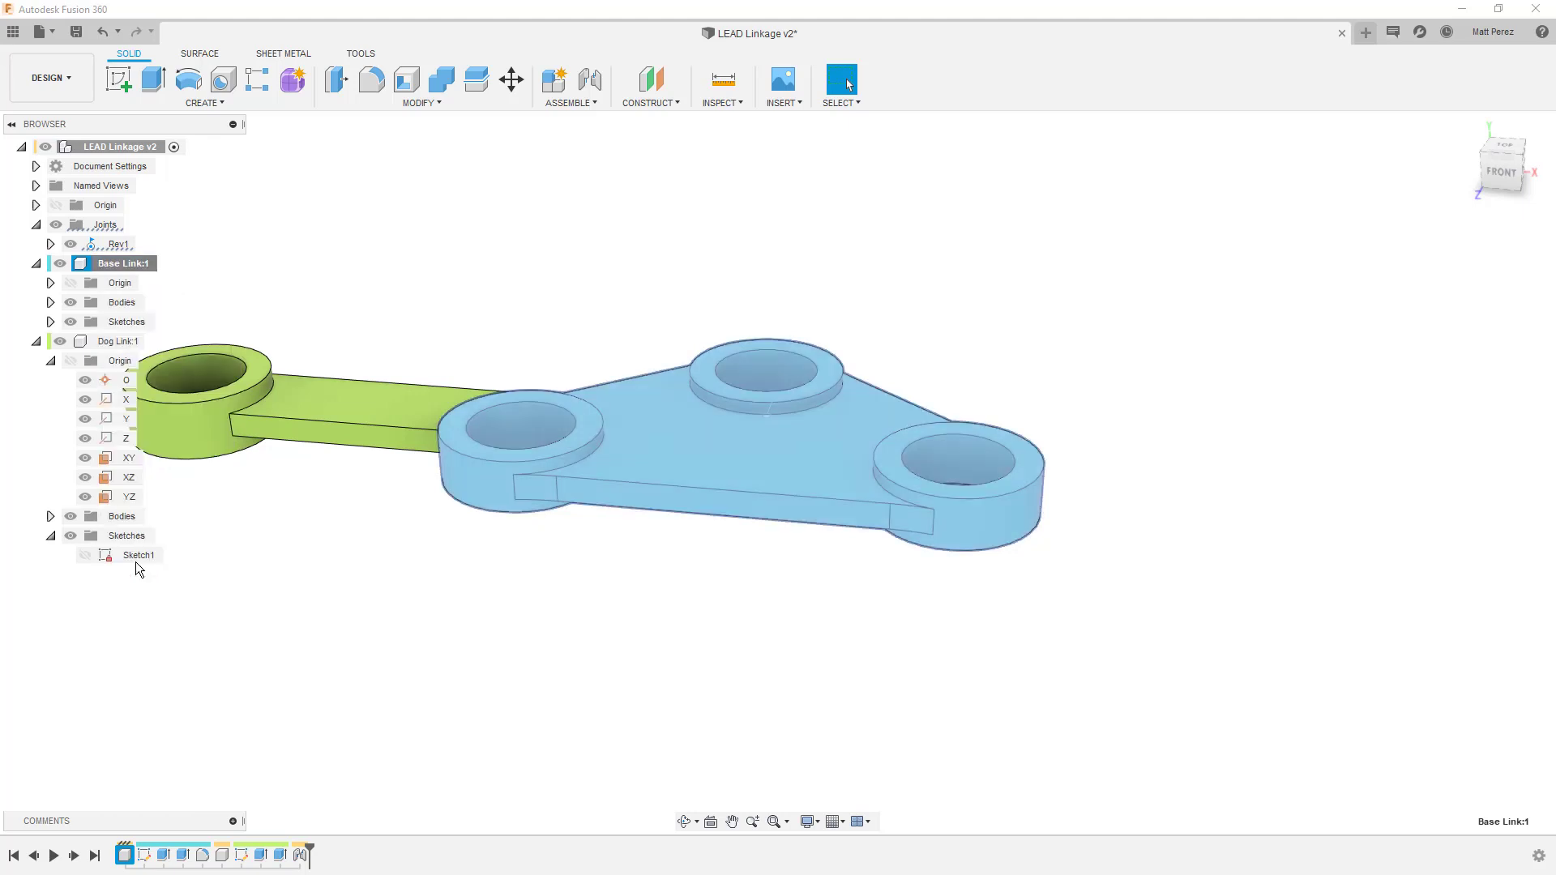
pyautogui.doubleClick(94, 148)
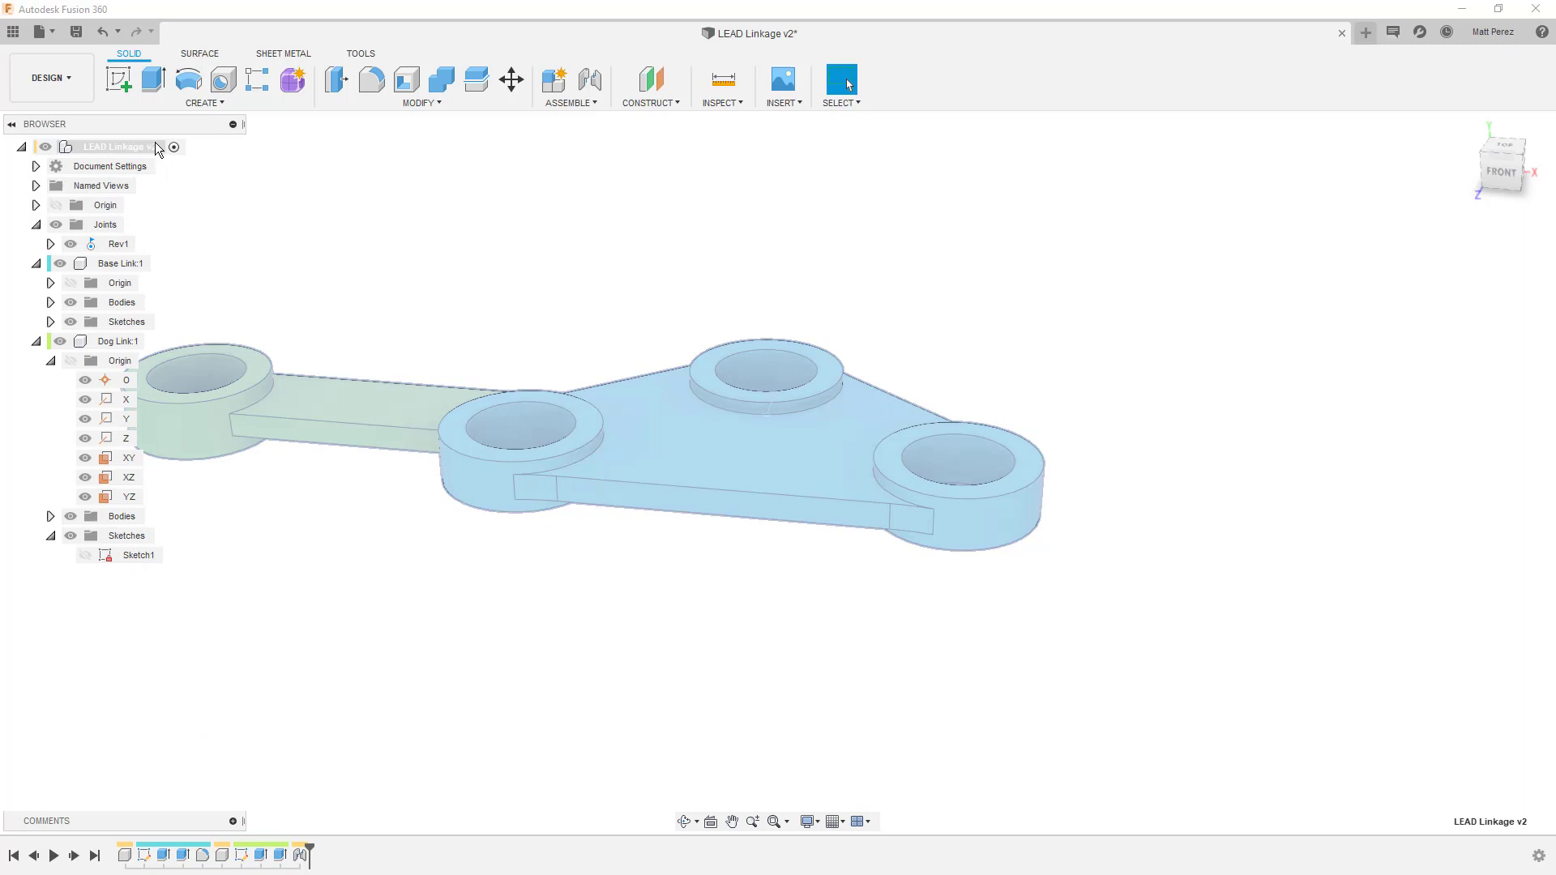
pyautogui.rightClick(100, 148)
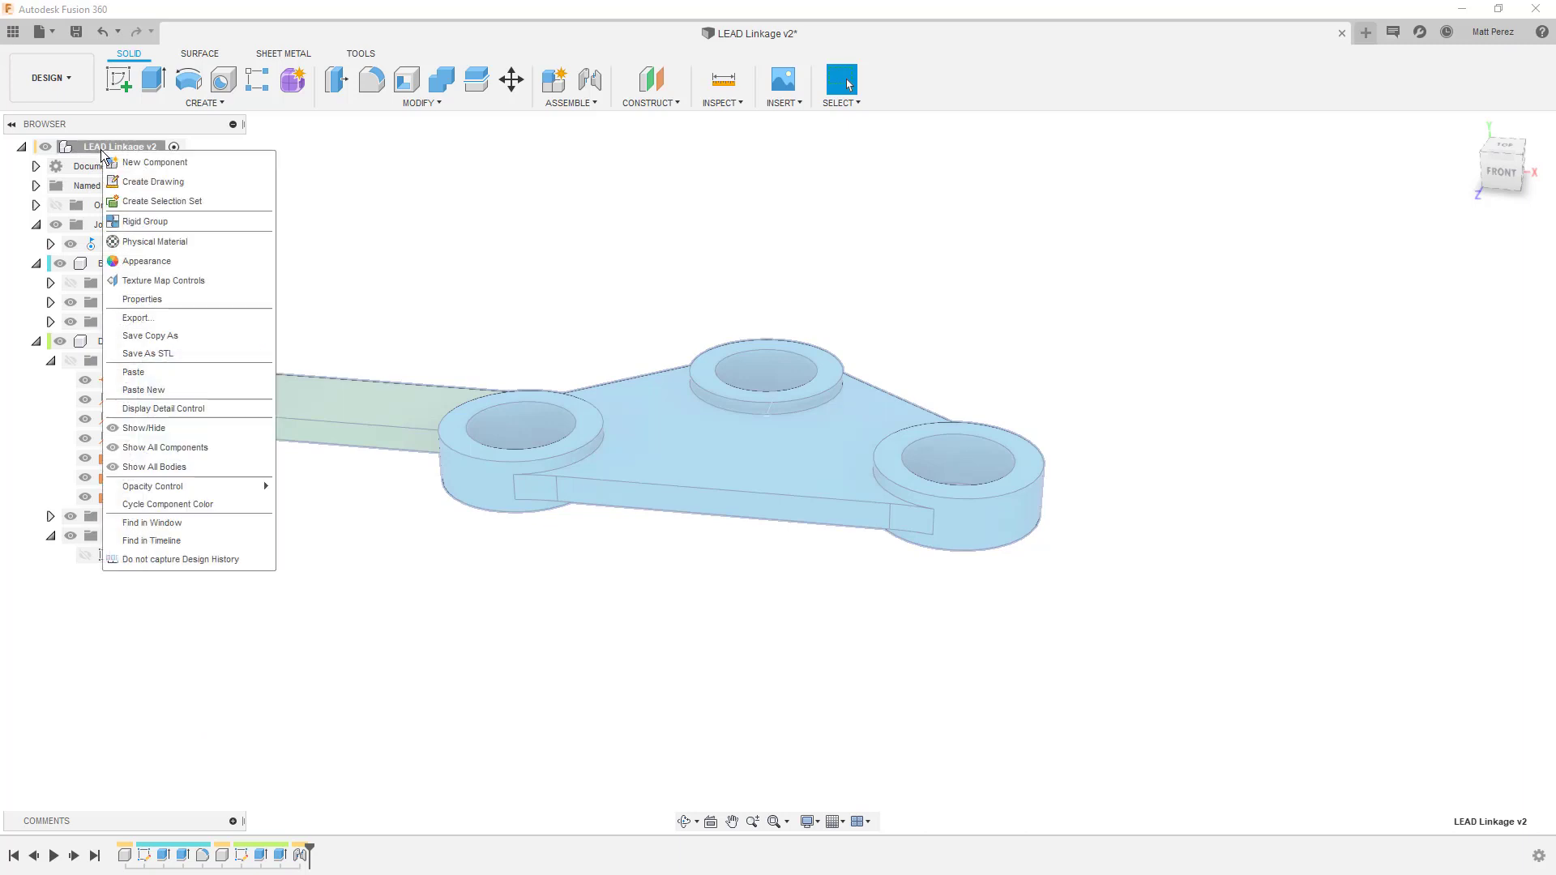
# Paste Base Link:2 and move it down 1.60 in in the front view.
pyautogui.click(161, 372)
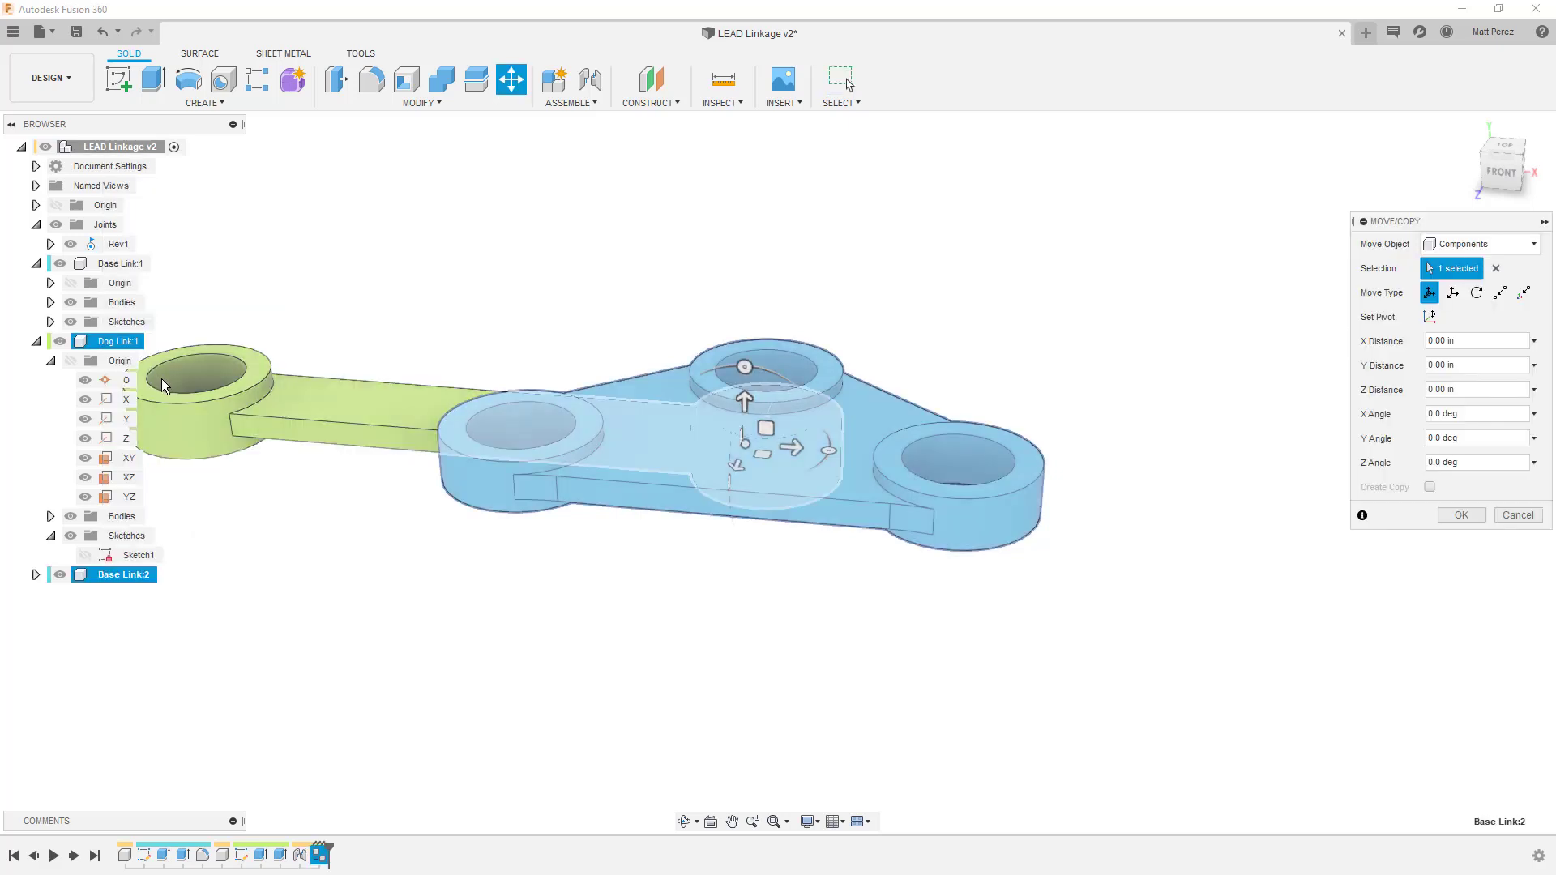
pyautogui.click(1500, 180)
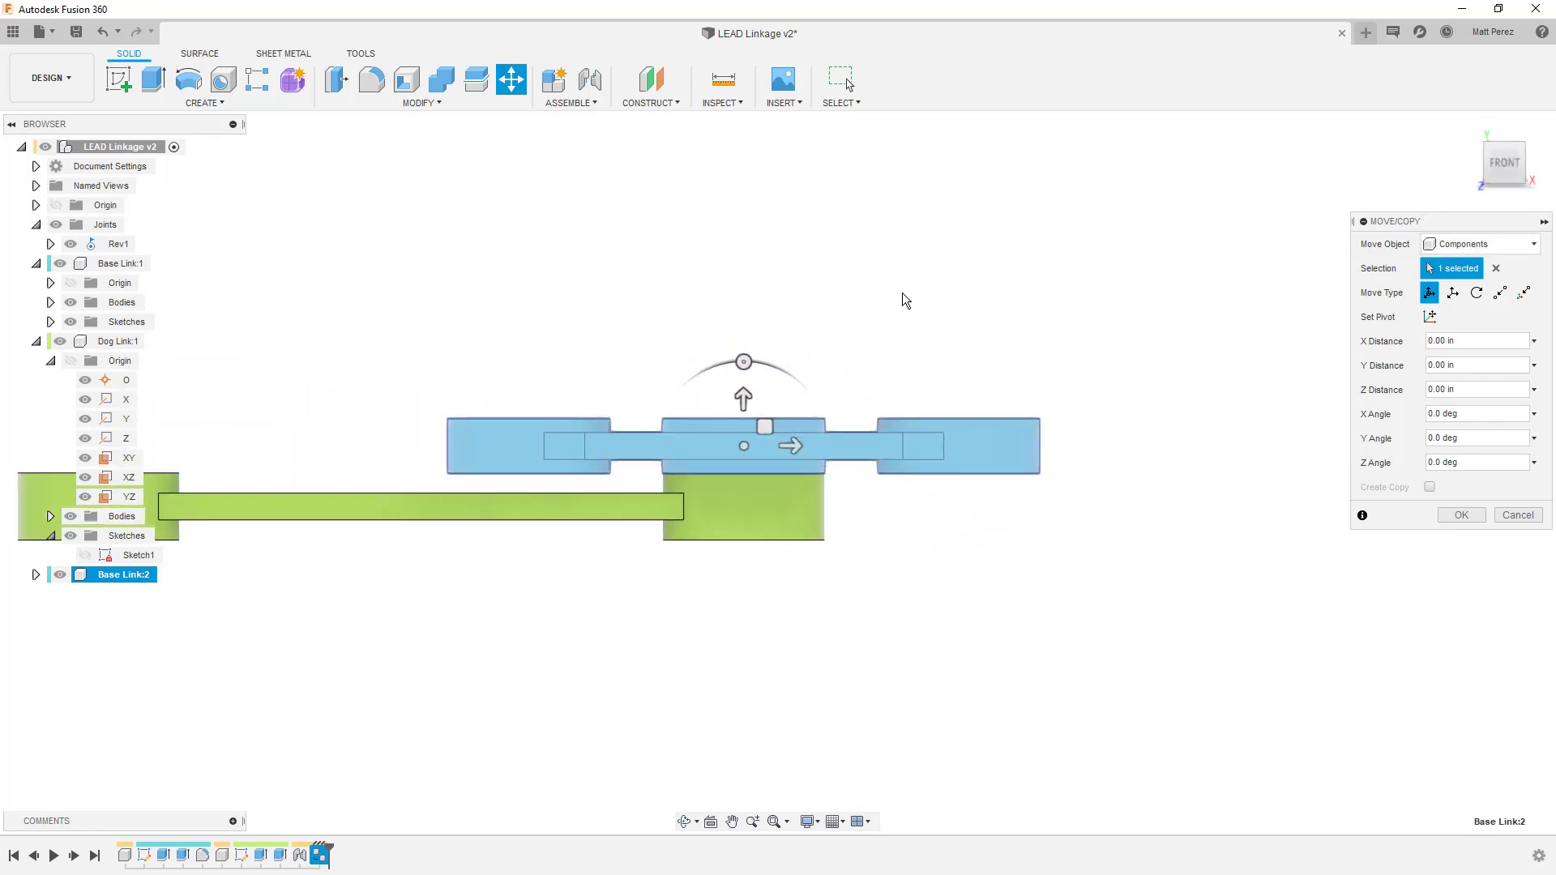
pyautogui.moveTo(744, 394); pyautogui.dragTo(736, 568)
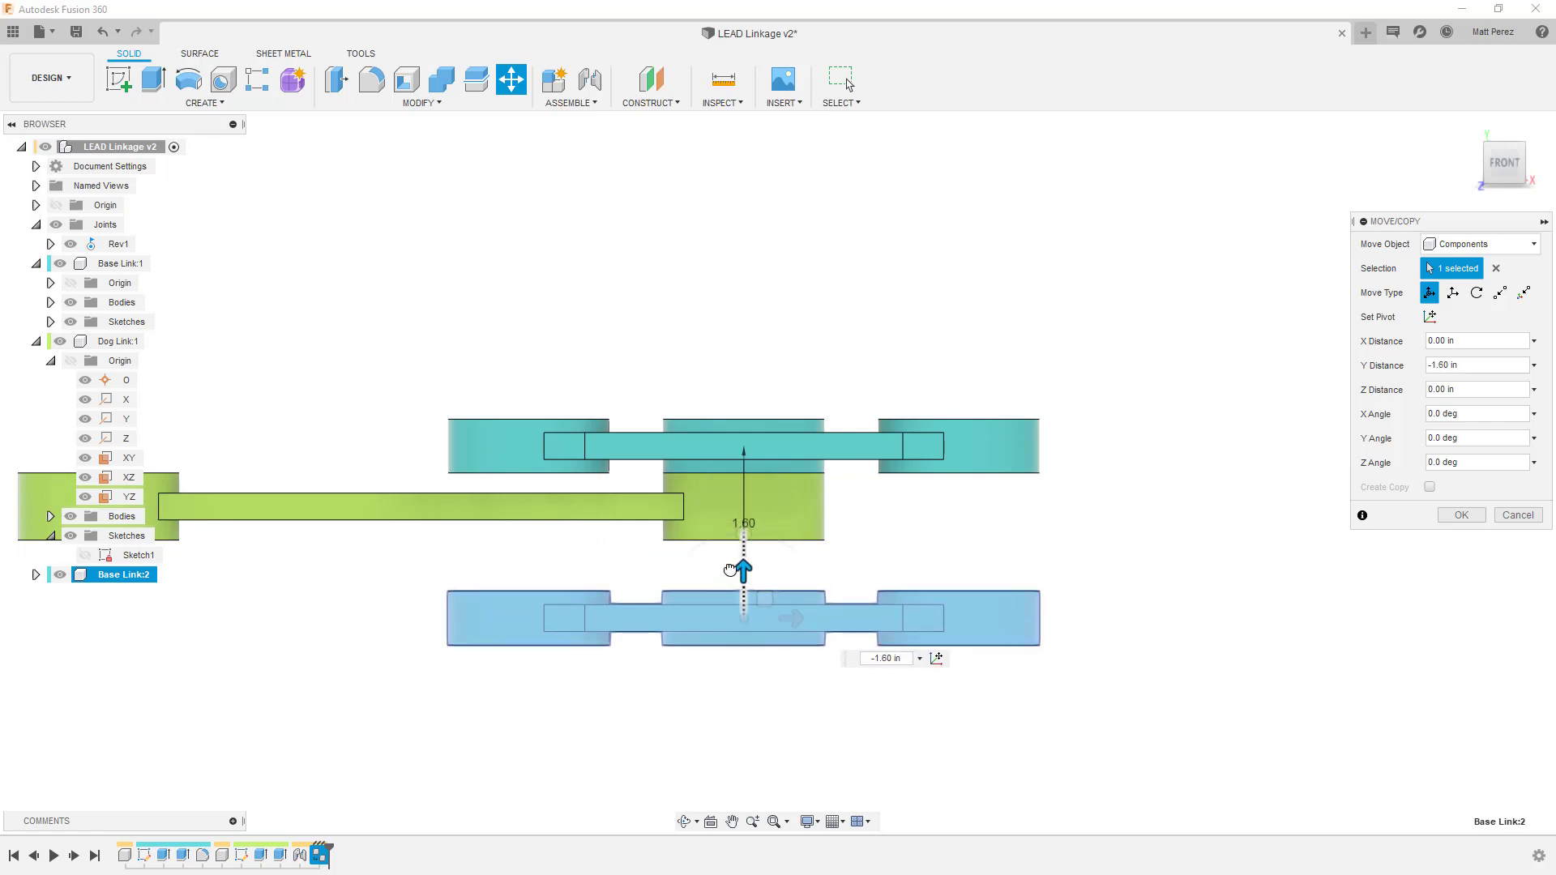
# Move Base Link:2 point-to-point from its boss face to the cylinder bottom, then lower it 0.30 in.
pyautogui.click(1500, 293)
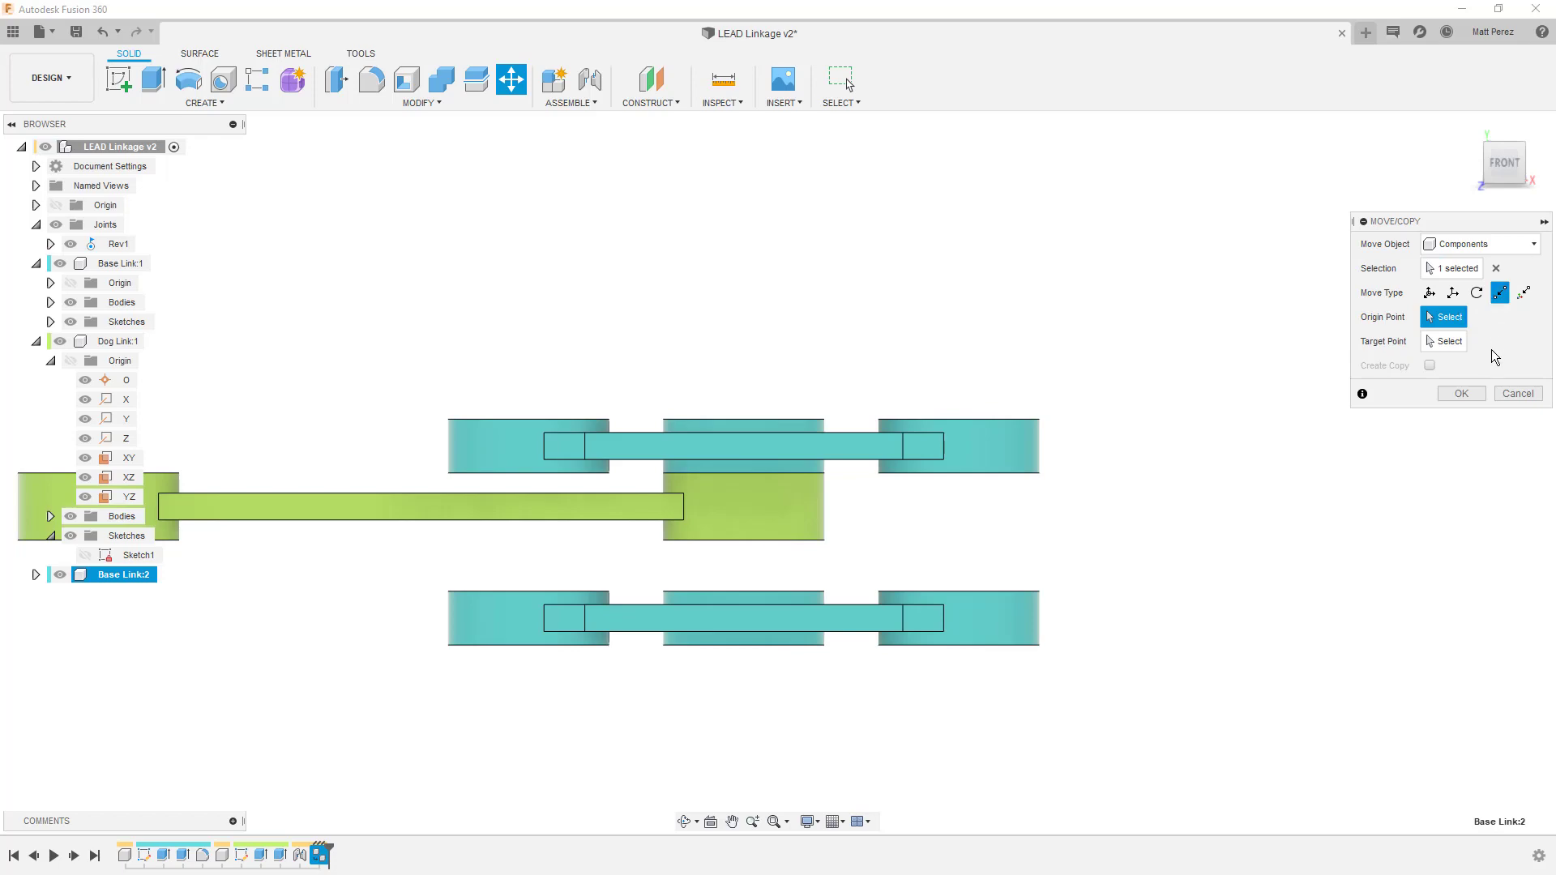
pyautogui.keyDown('shift'); pyautogui.moveTo(793, 556); pyautogui.dragTo(778, 567, button='middle'); pyautogui.keyUp('shift')
pyautogui.scroll(5, 778, 567)
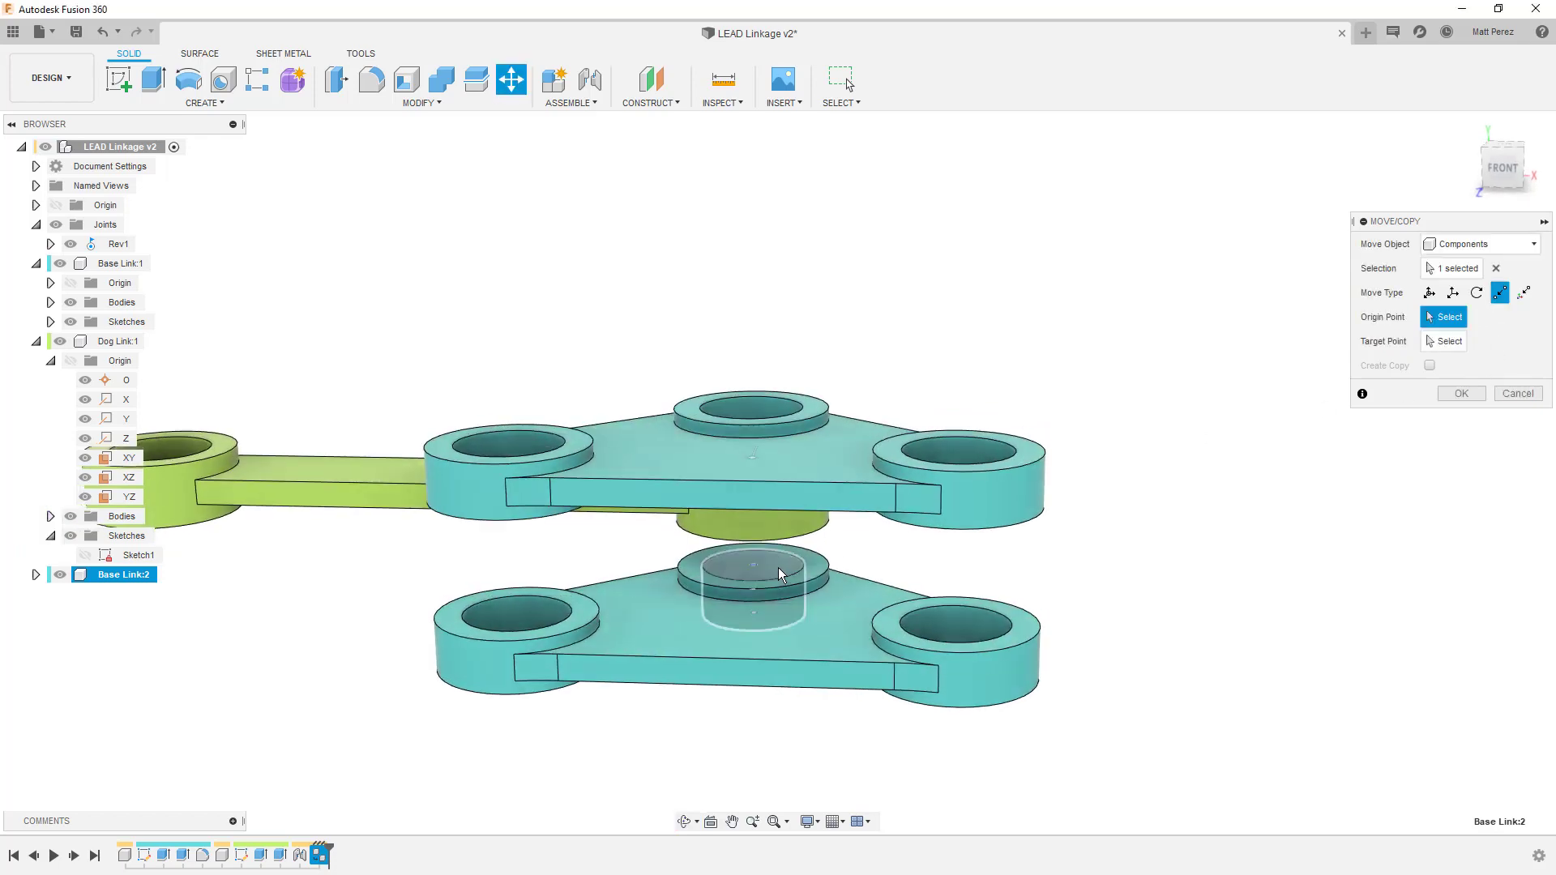
pyautogui.click(740, 562)
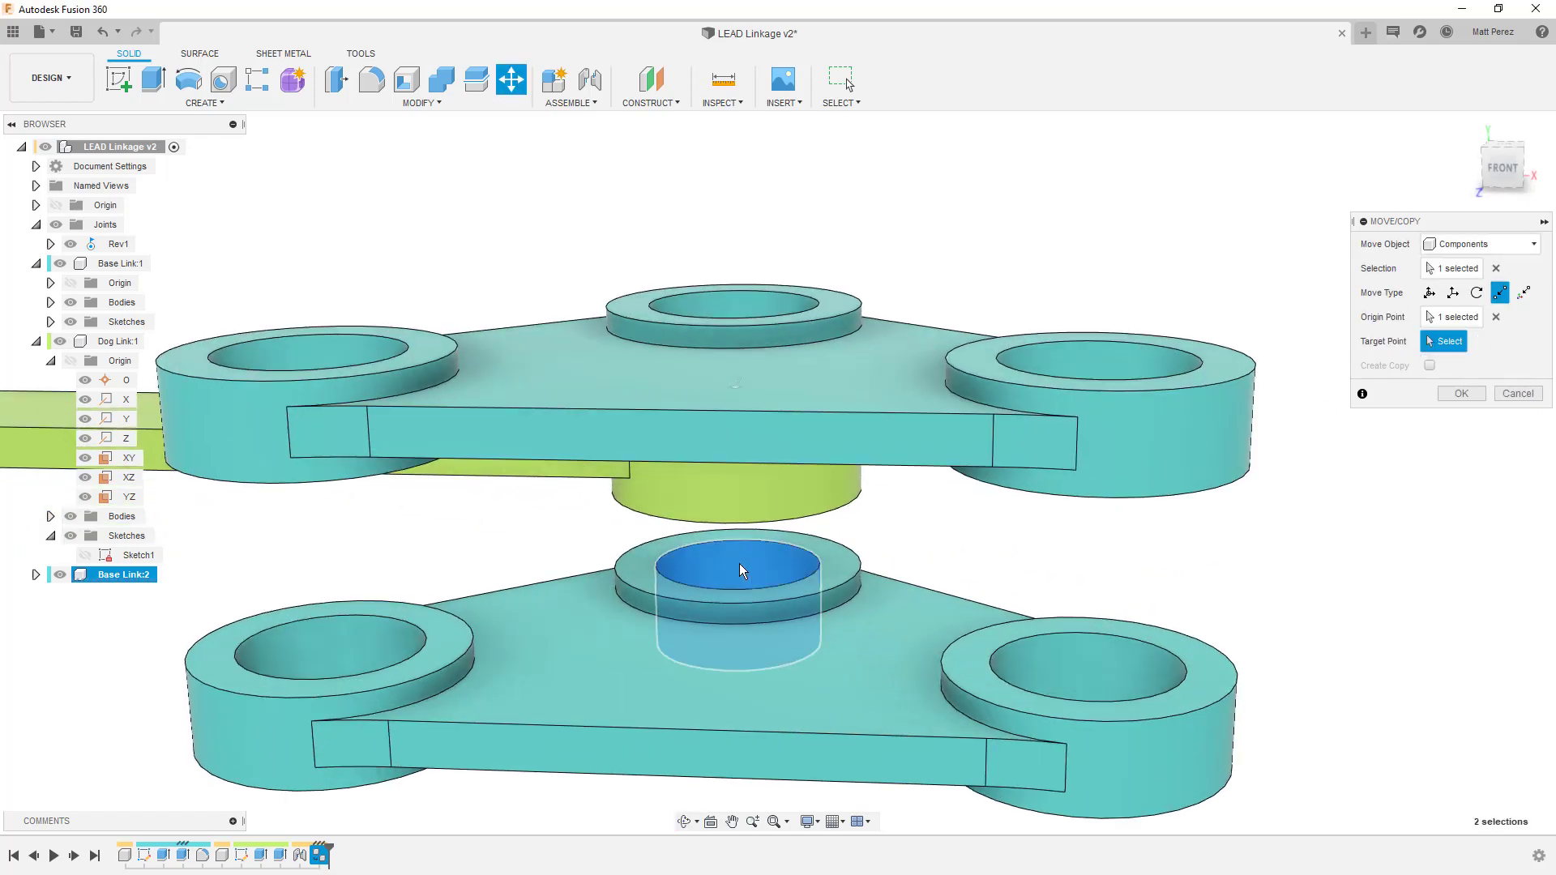
pyautogui.keyDown('shift'); pyautogui.moveTo(739, 563); pyautogui.dragTo(760, 517, button='middle'); pyautogui.keyUp('shift')
pyautogui.click(757, 464)
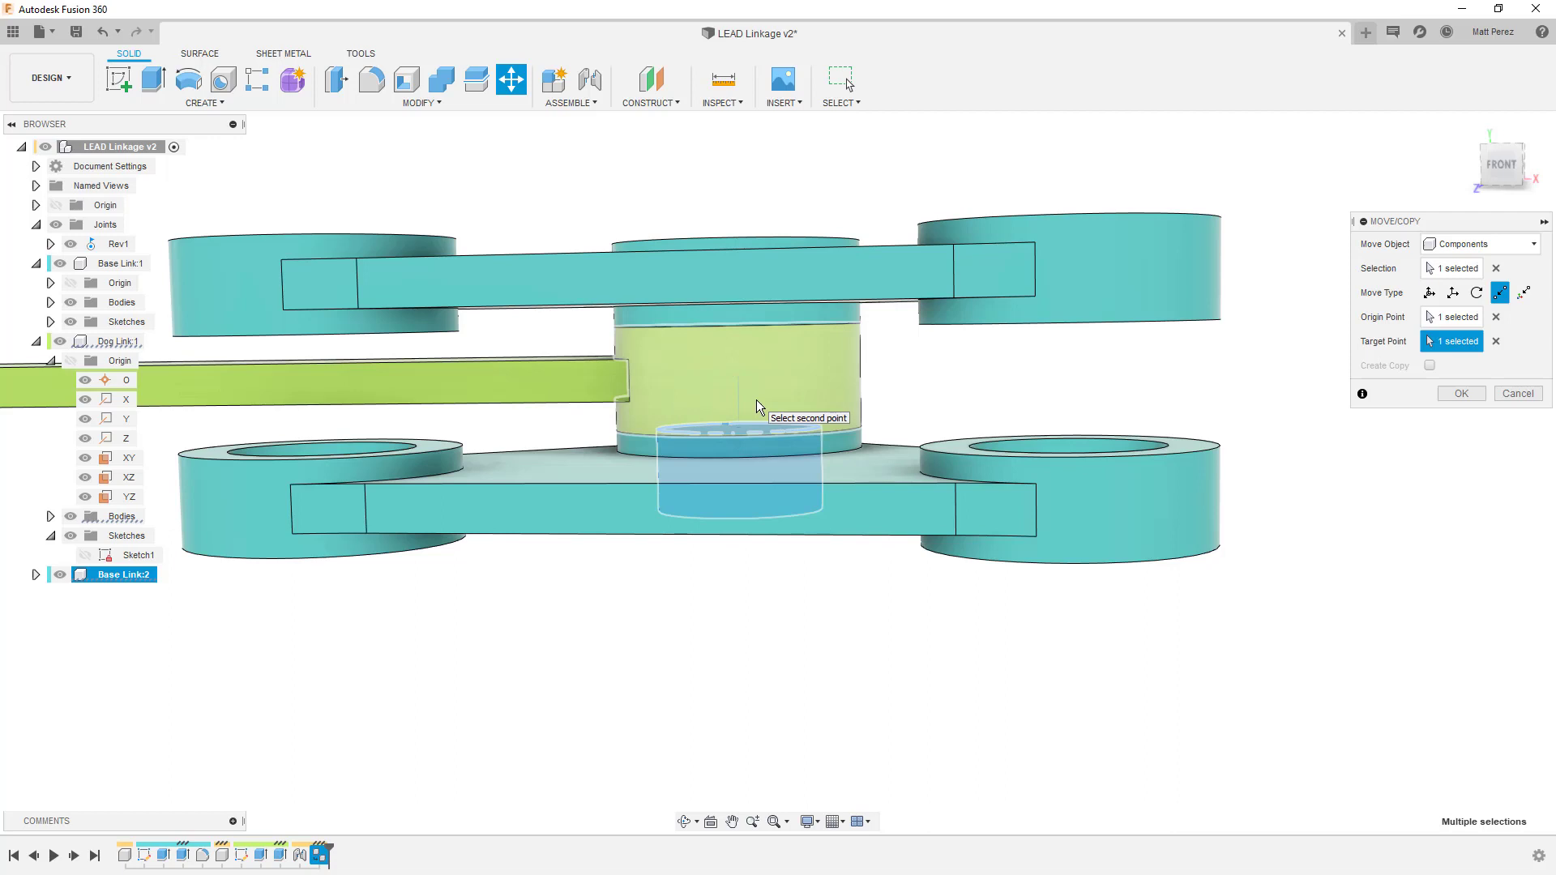
pyautogui.click(1430, 293)
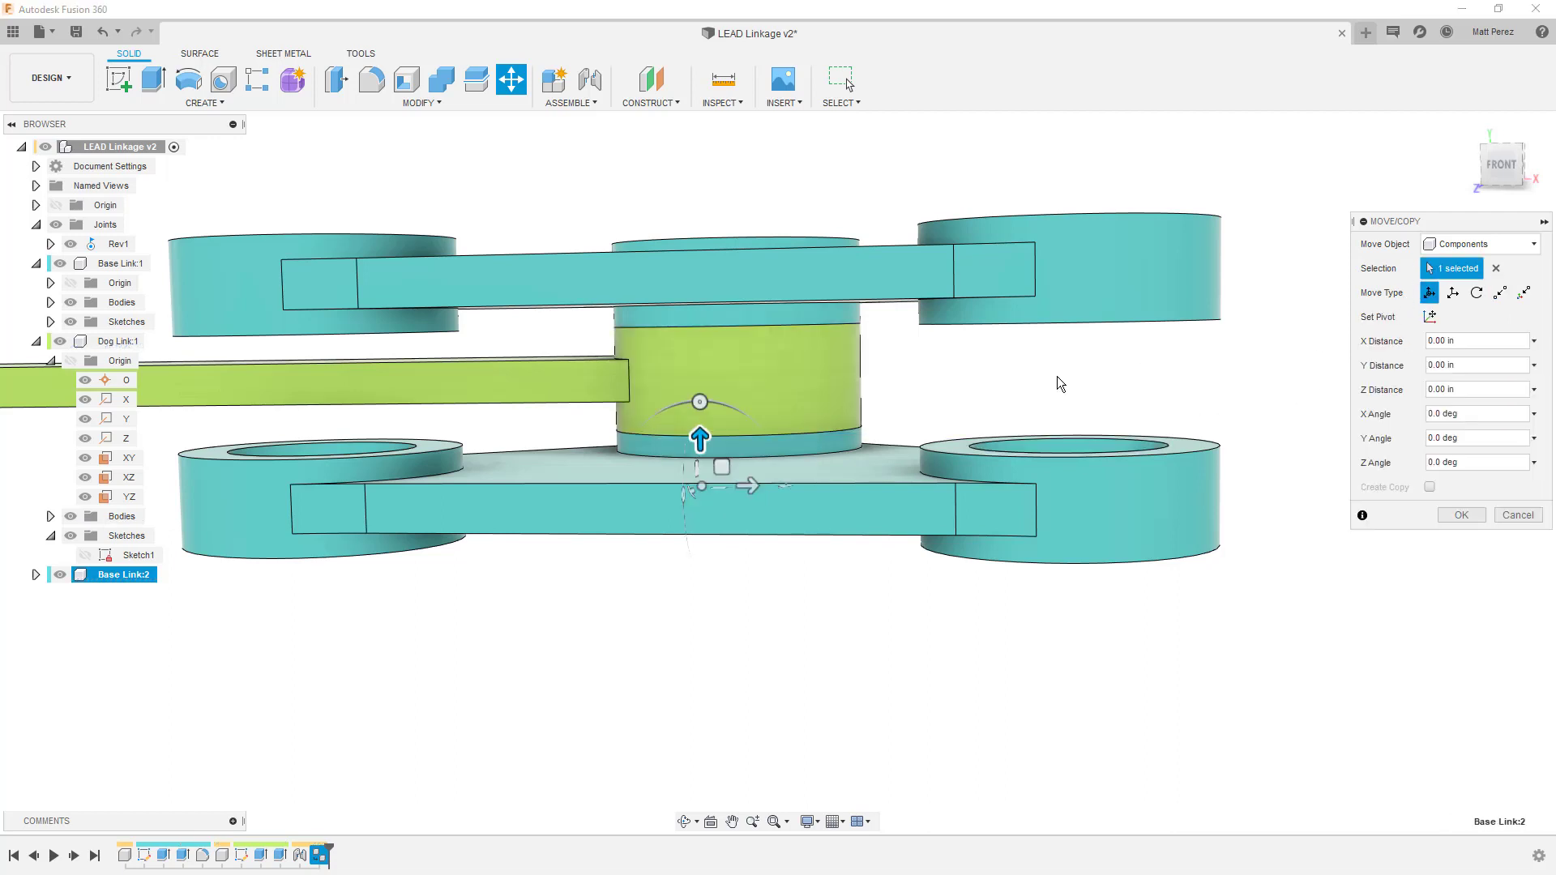
pyautogui.moveTo(702, 438); pyautogui.dragTo(702, 493)
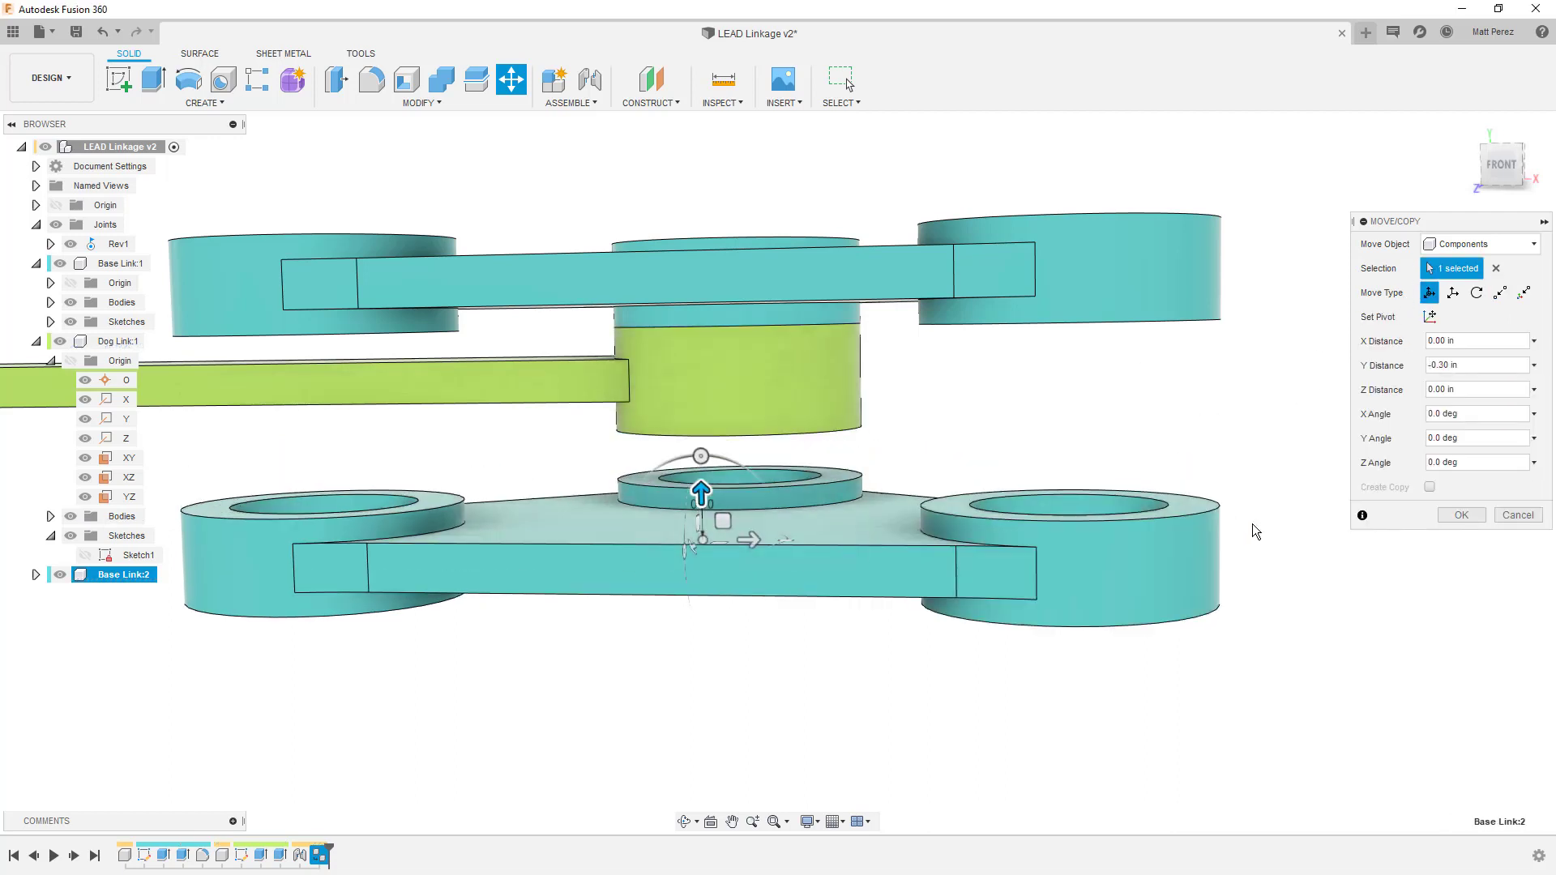
pyautogui.click(1461, 515)
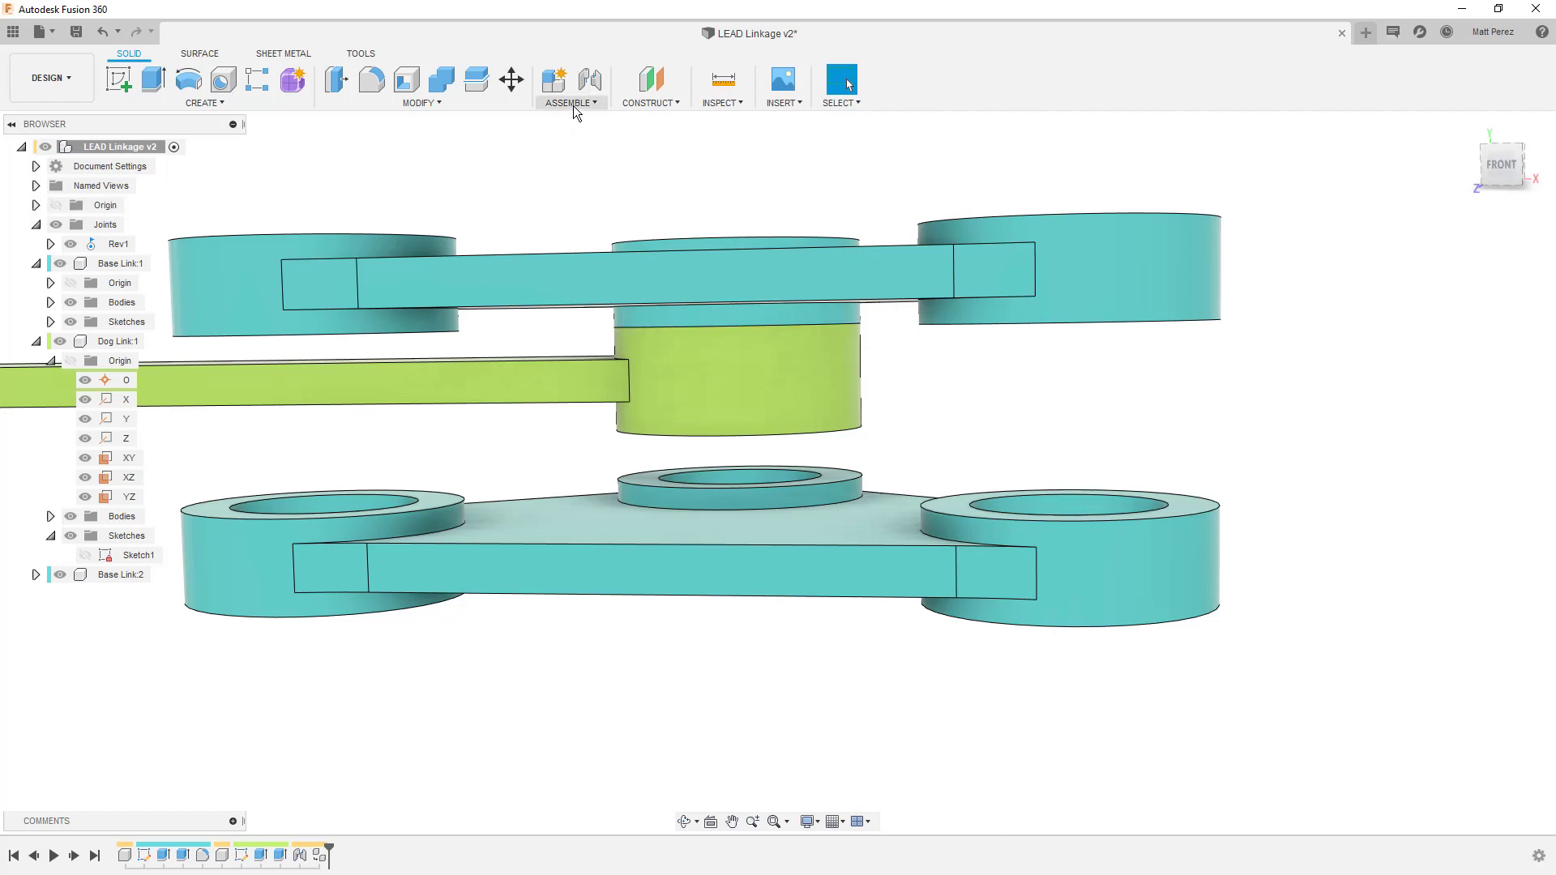
# Align the lower Base Link's circular edge to the Dog Link cylinder edge with Capture Position on.
pyautogui.click(493, 105)
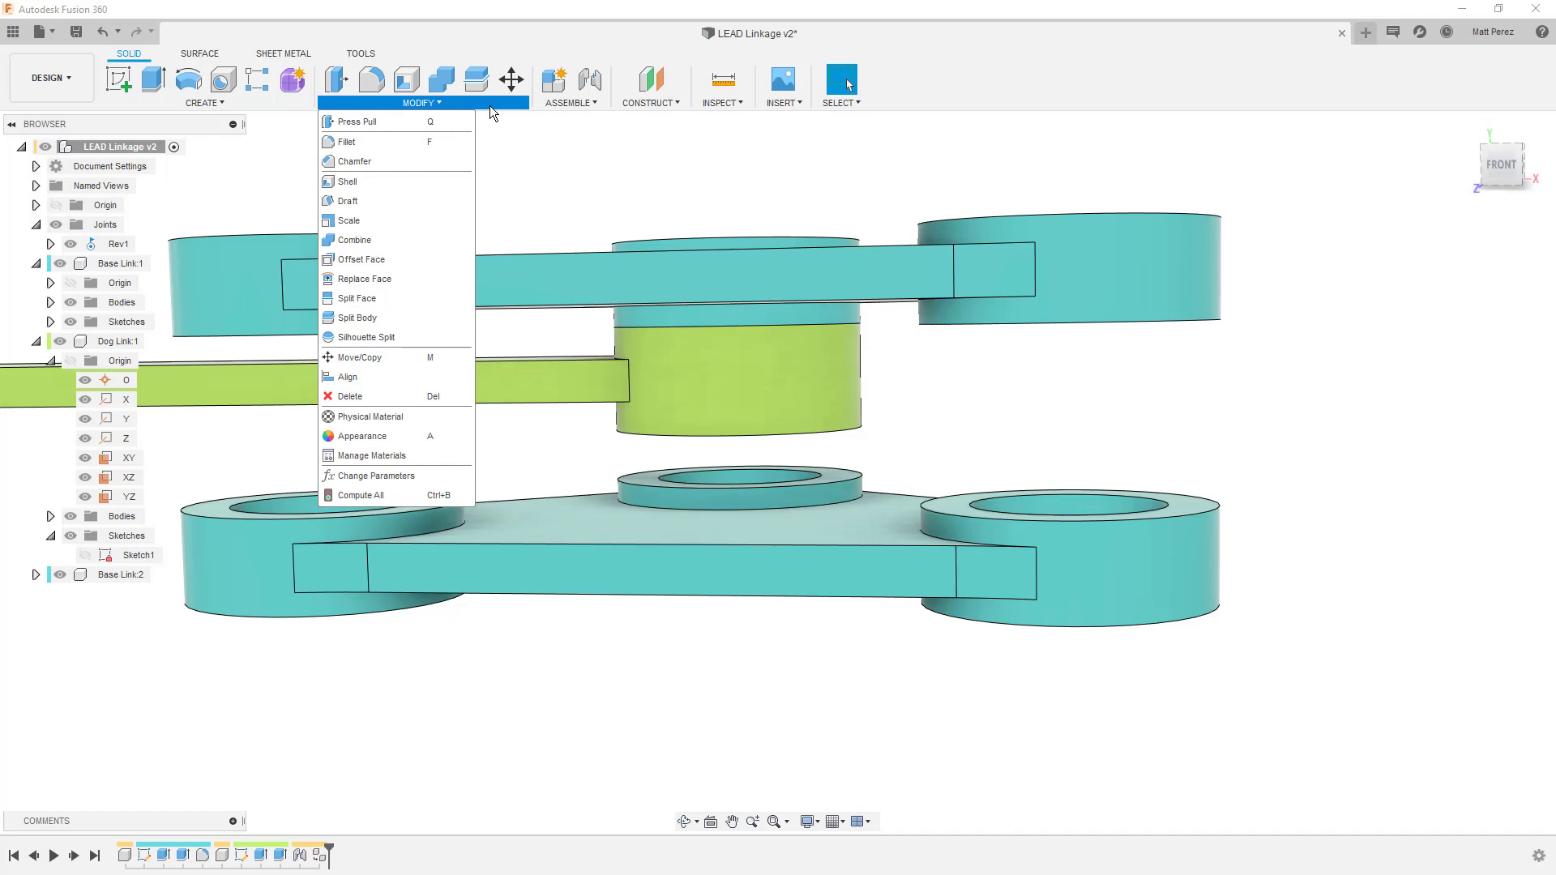
pyautogui.click(400, 378)
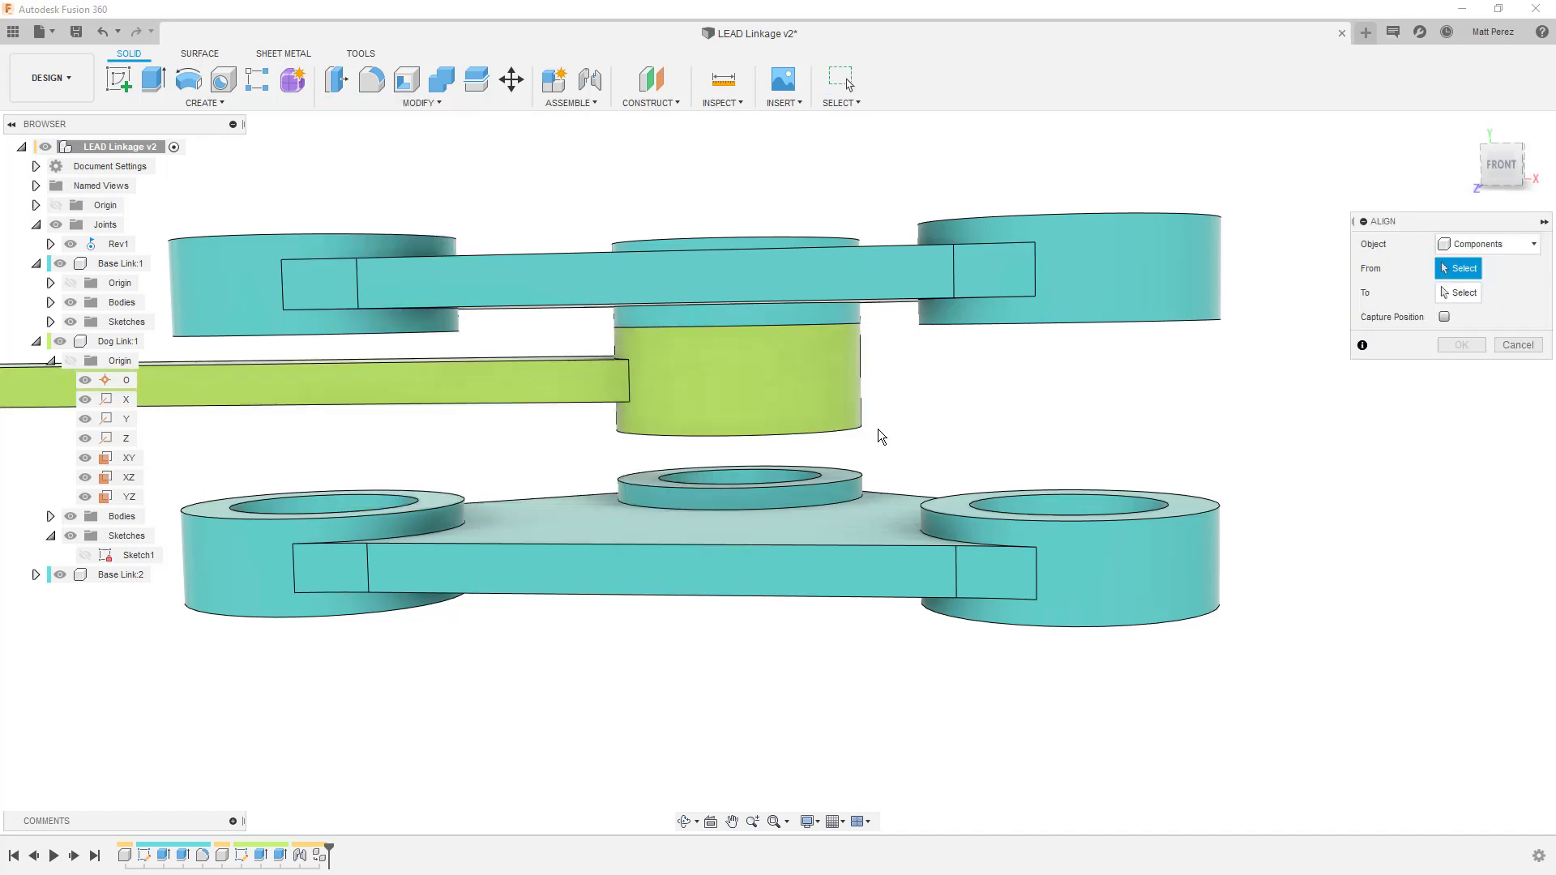
pyautogui.click(820, 478)
pyautogui.keyDown('shift'); pyautogui.moveTo(820, 479); pyautogui.dragTo(810, 446, button='middle'); pyautogui.keyUp('shift')
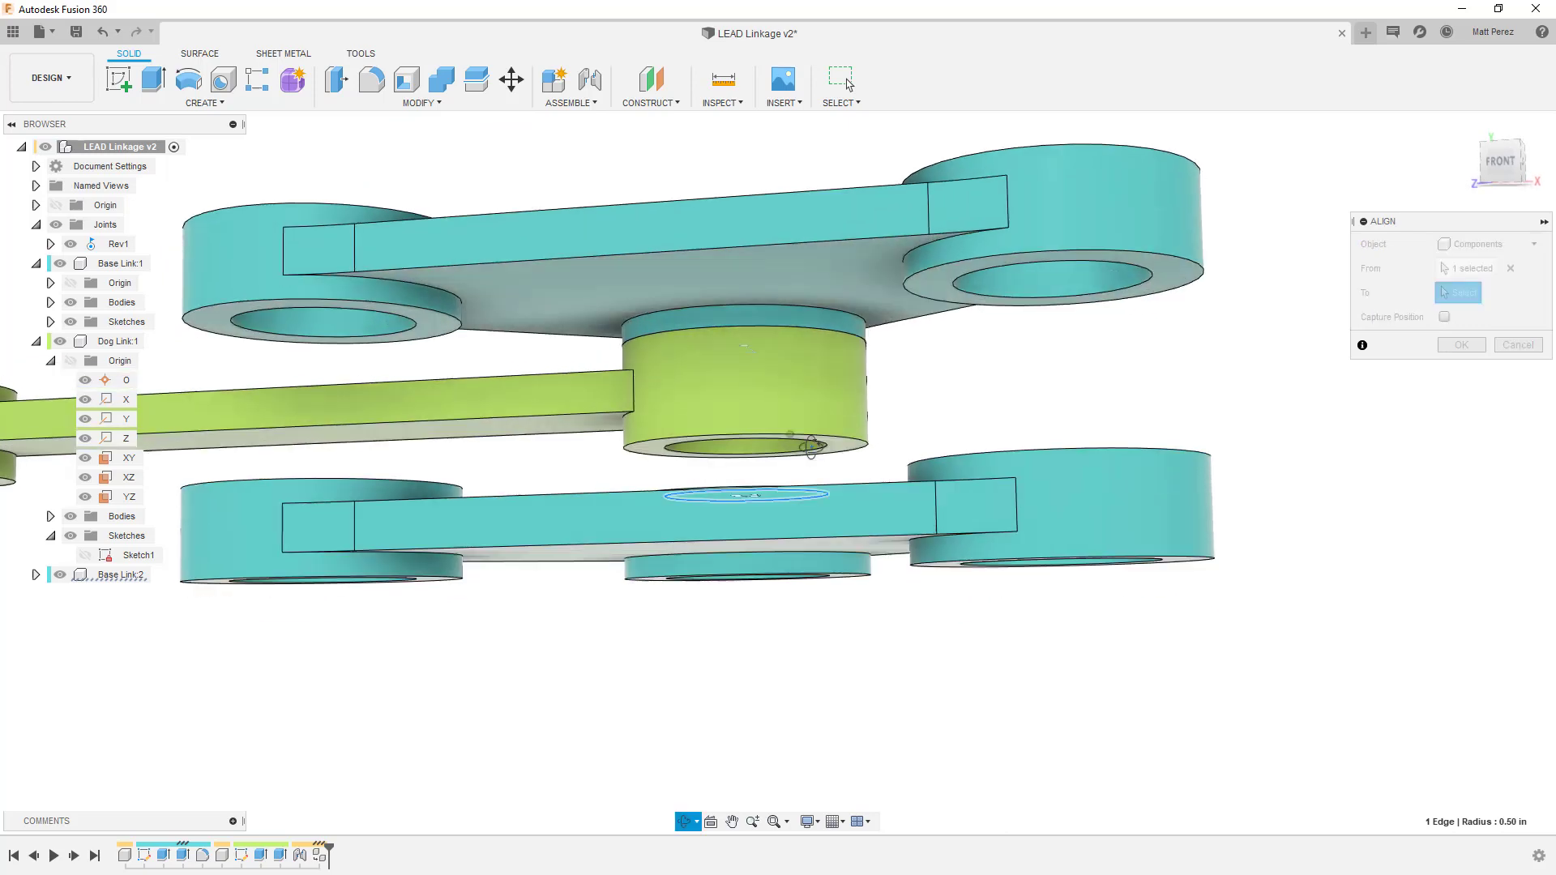
pyautogui.click(813, 447)
pyautogui.keyDown('shift'); pyautogui.moveTo(879, 408); pyautogui.dragTo(880, 427, button='middle'); pyautogui.keyUp('shift')
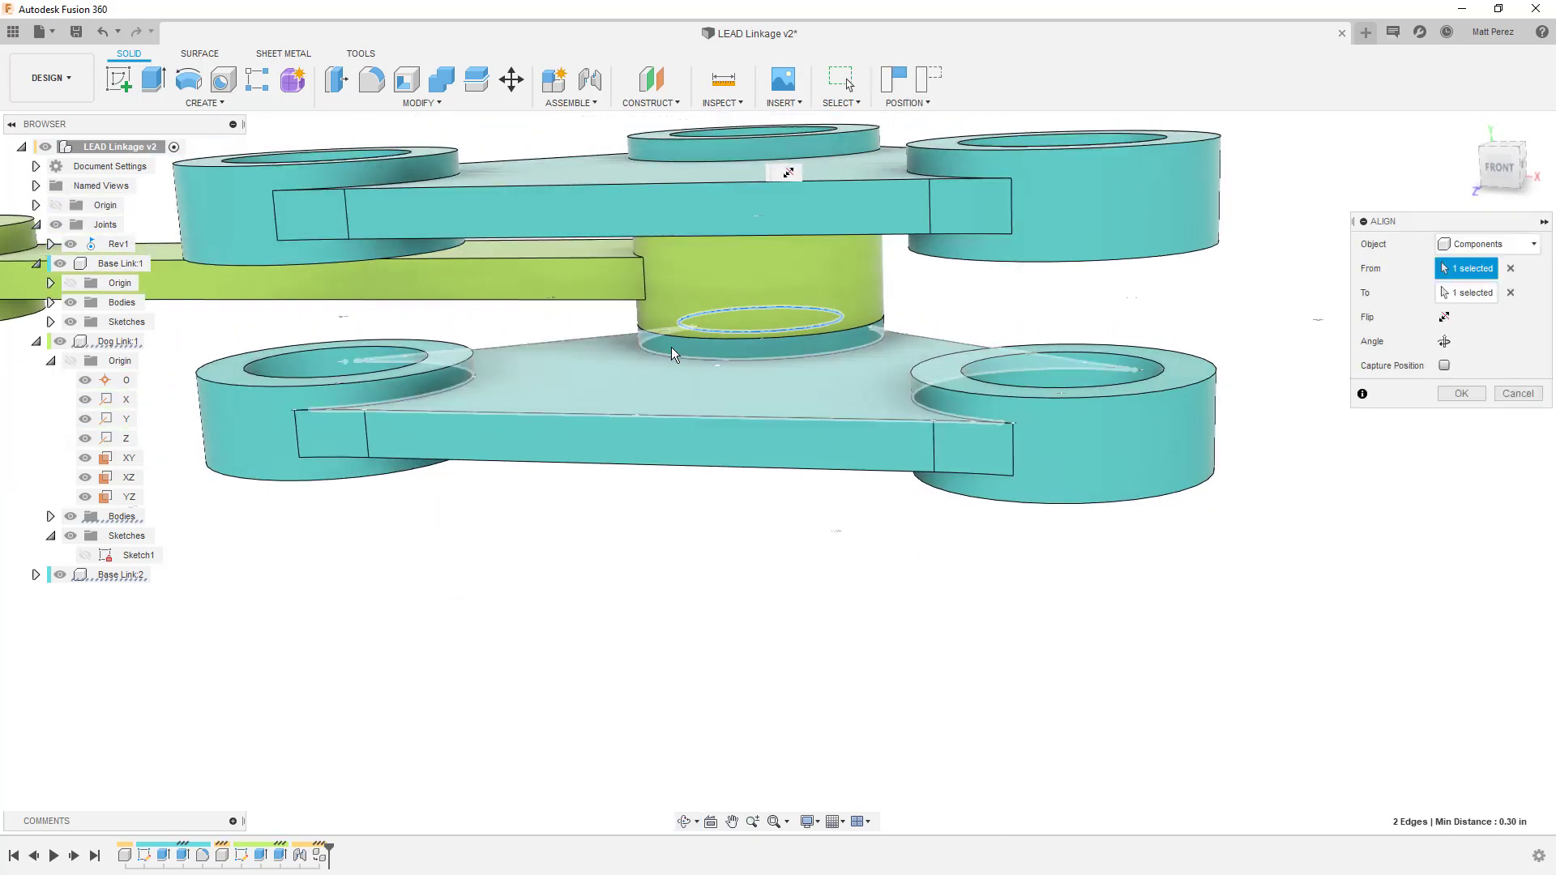
pyautogui.click(1445, 365)
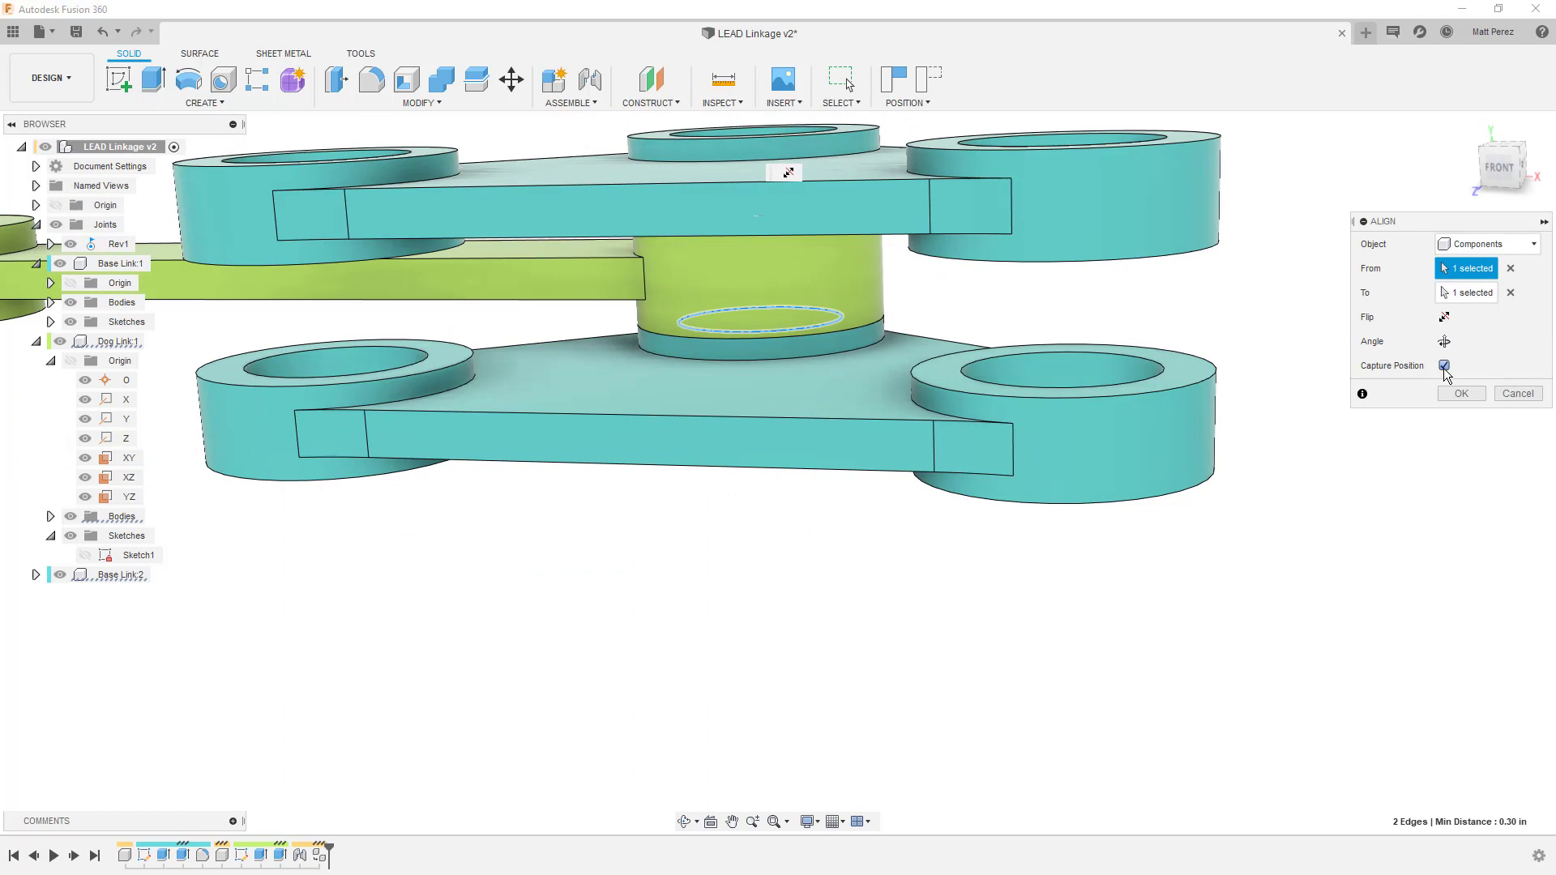
pyautogui.click(1460, 393)
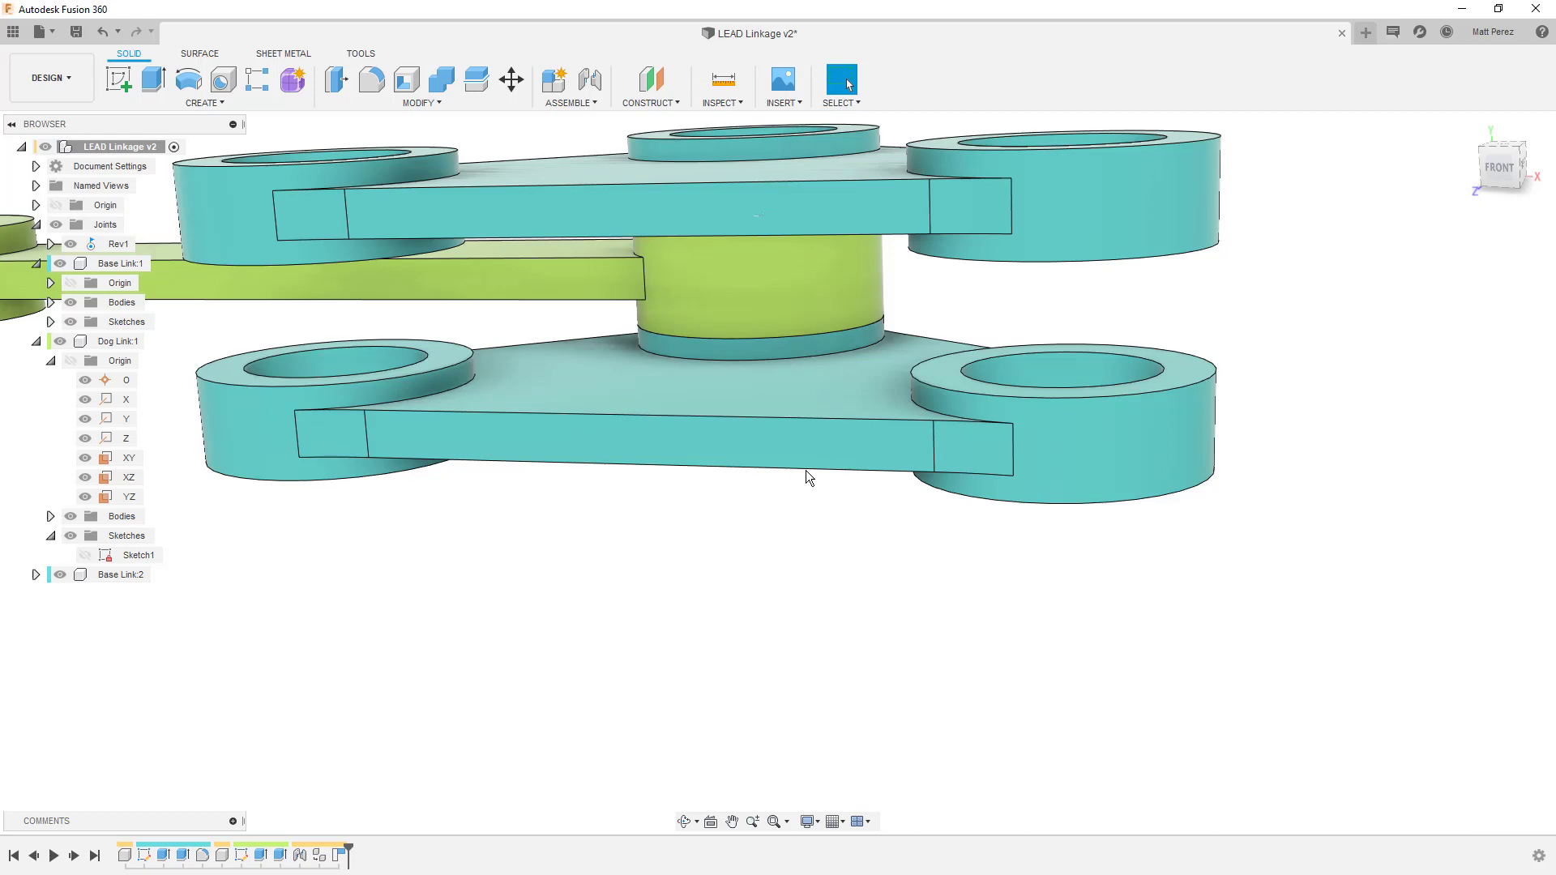
# Test-drag the Dog Link and swing the upper link about Rev1, reverting each move.
pyautogui.moveTo(805, 470); pyautogui.dragTo(1252, 731)
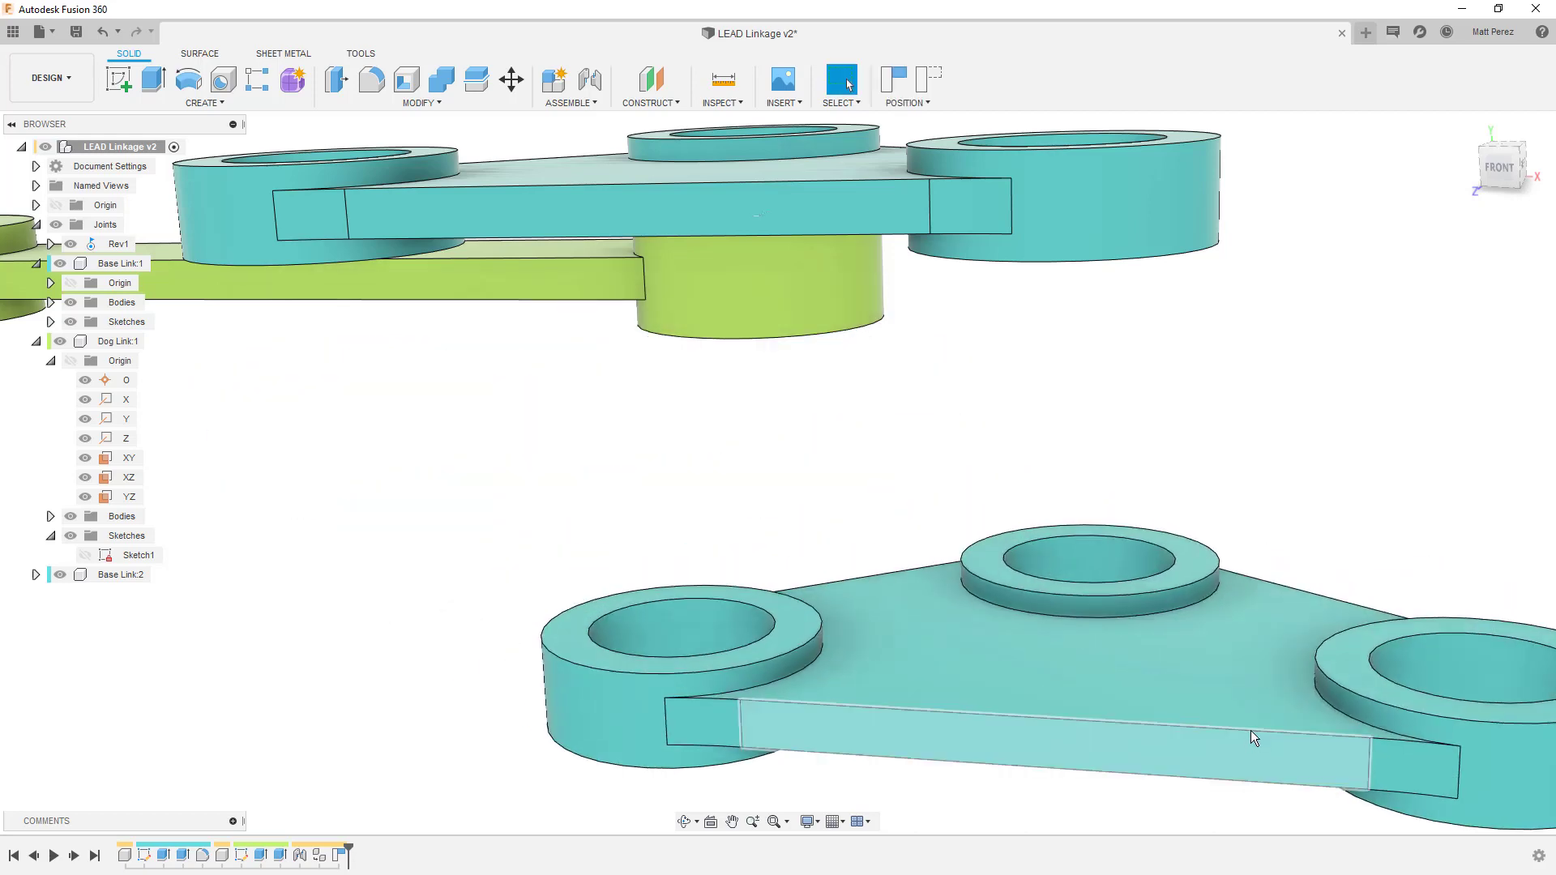
pyautogui.click(934, 78)
pyautogui.moveTo(456, 182); pyautogui.dragTo(519, 183)
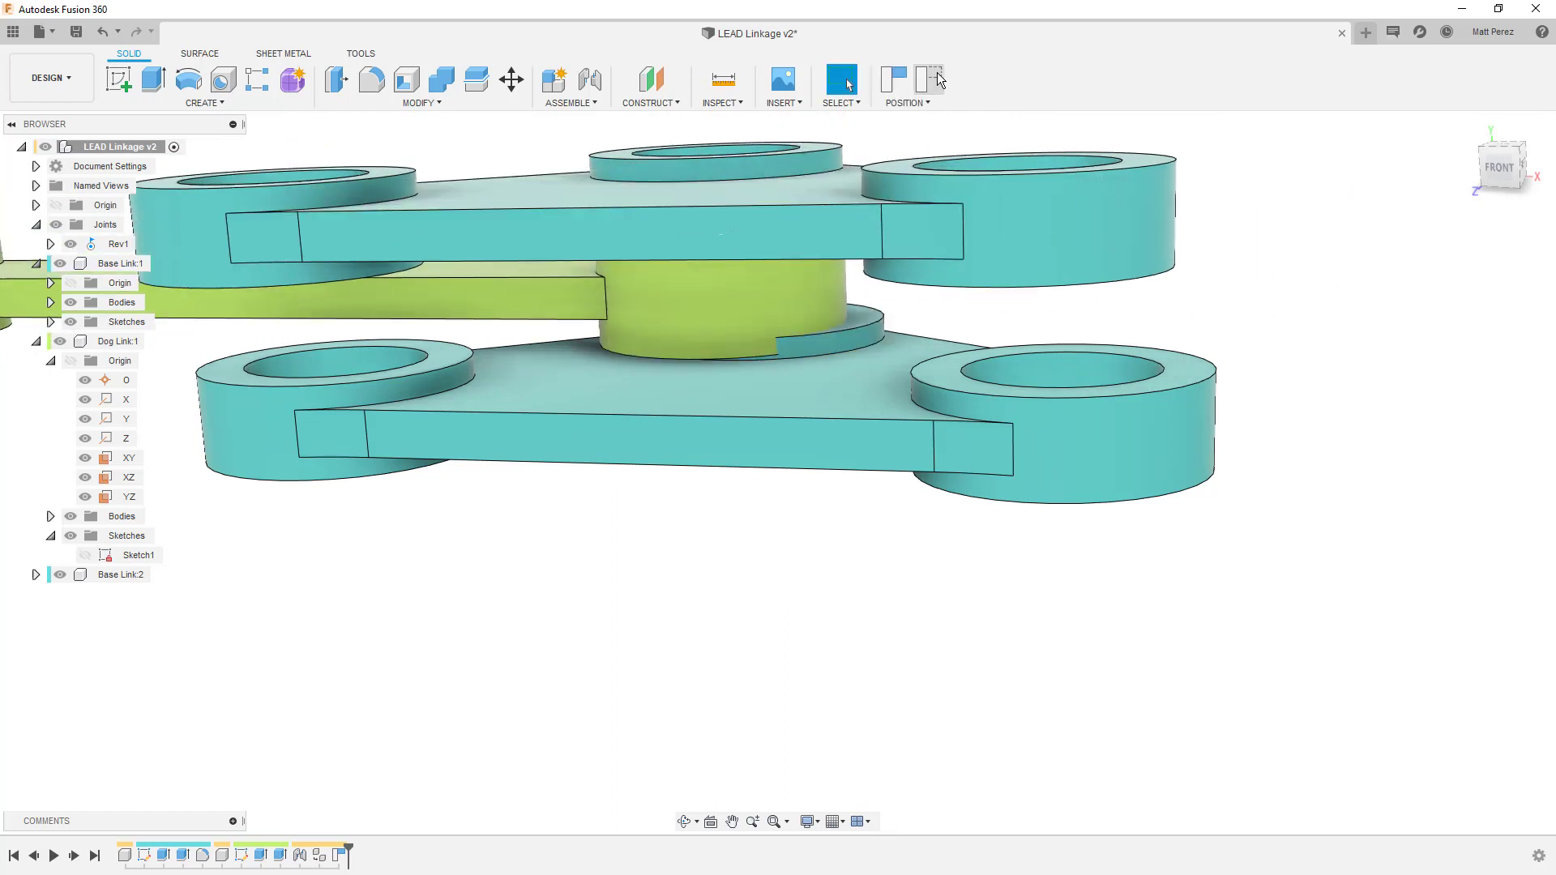
pyautogui.click(936, 80)
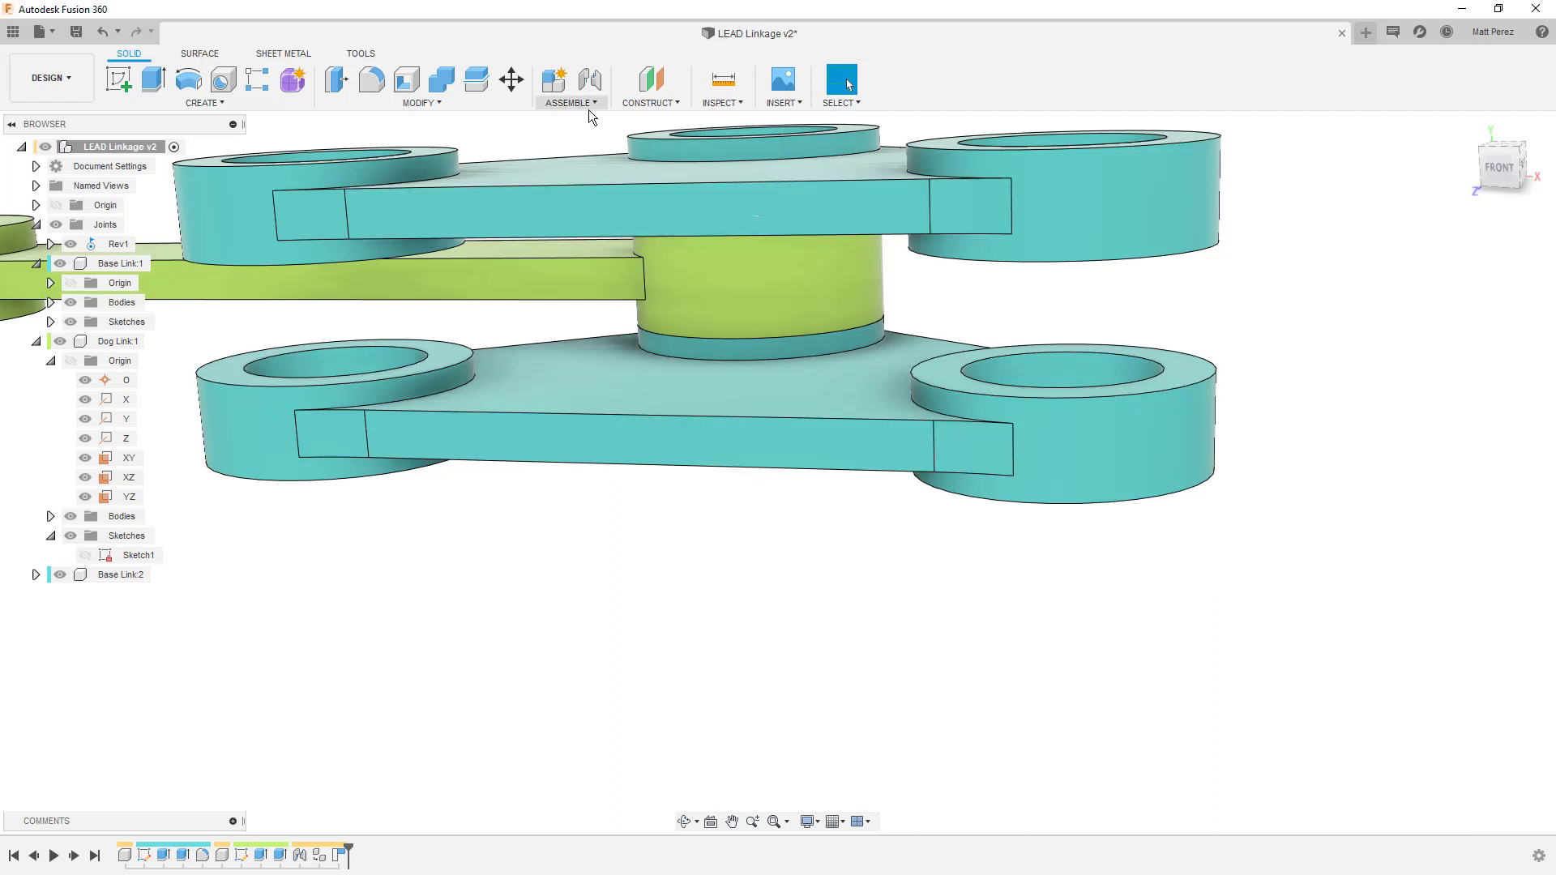
# Clear the upper and lower link face selections and bring up the ASSEMBLE command list.
pyautogui.click(604, 171)
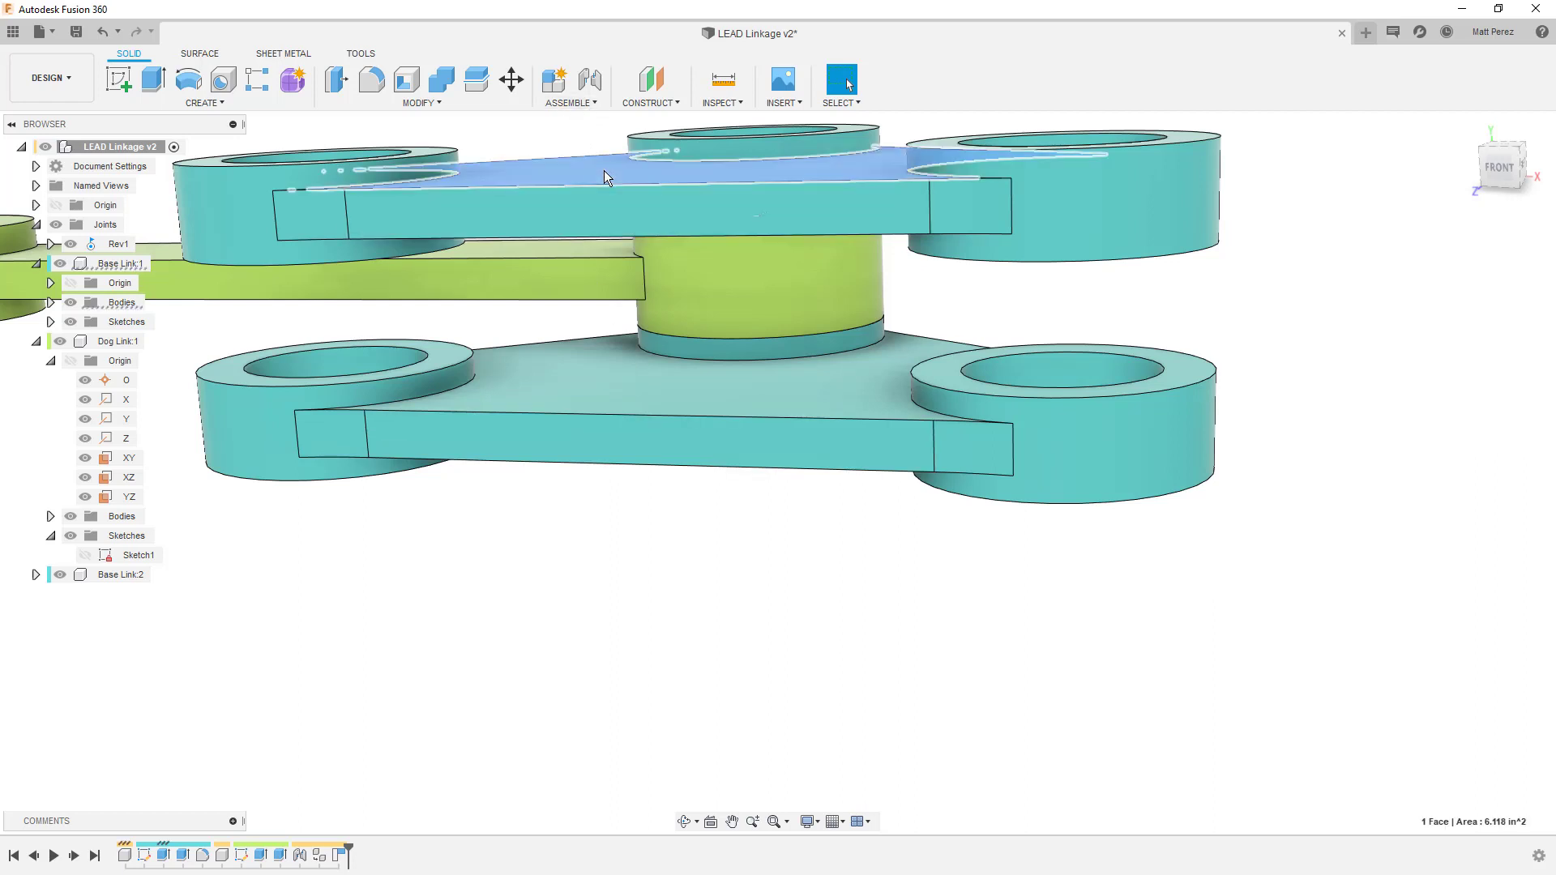
pyautogui.click(582, 375)
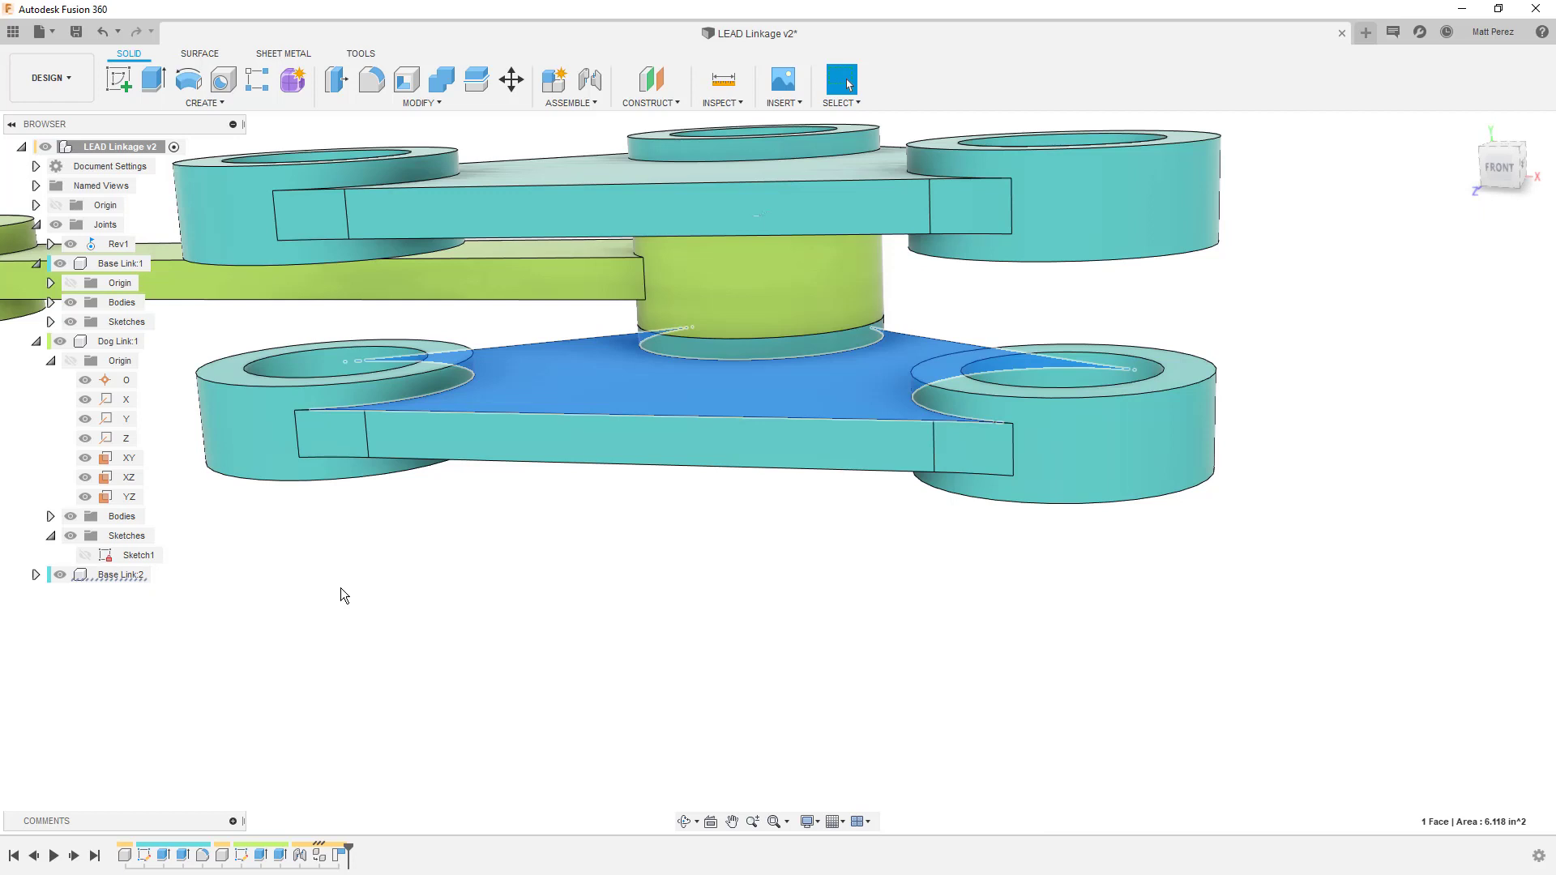
pyautogui.click(437, 563)
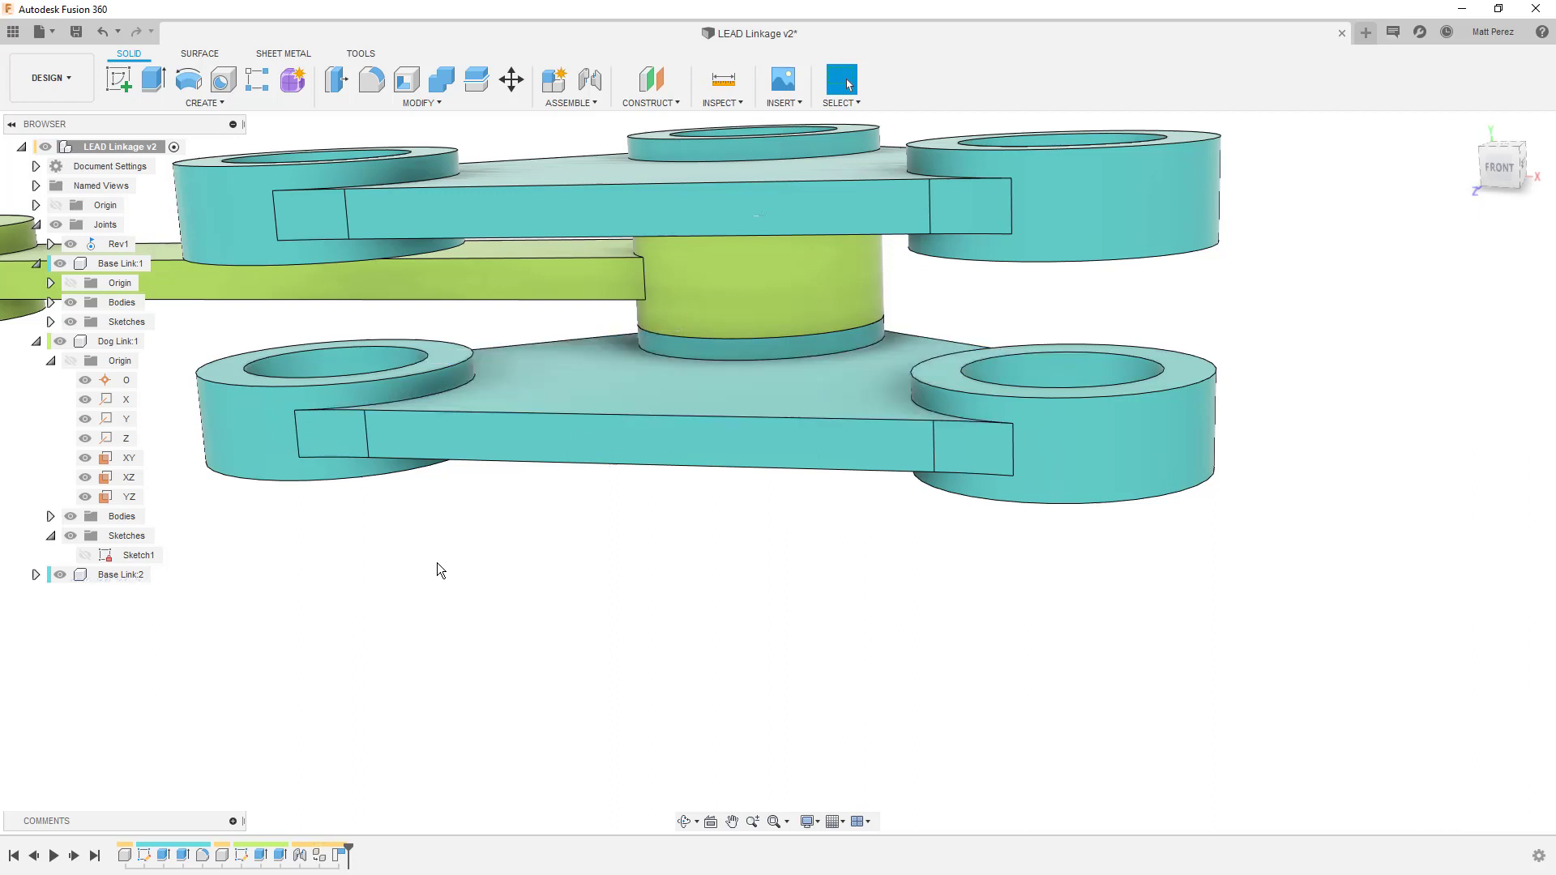
pyautogui.click(577, 103)
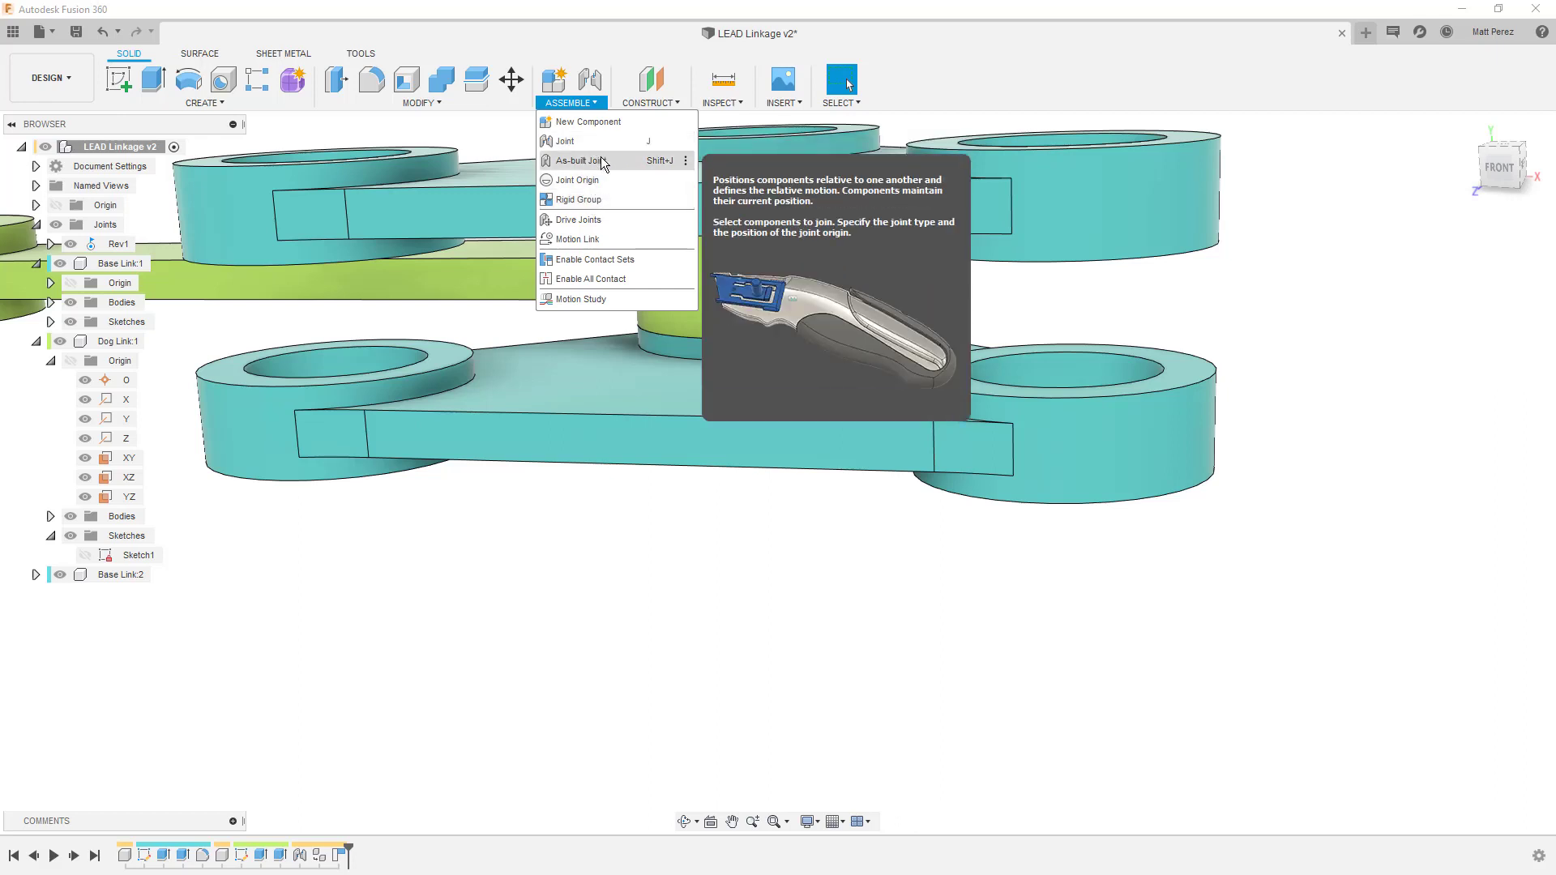
# Lock the upper and lower teal links together with a Rigid as-built joint, creating Rigid2.
pyautogui.click(597, 159)
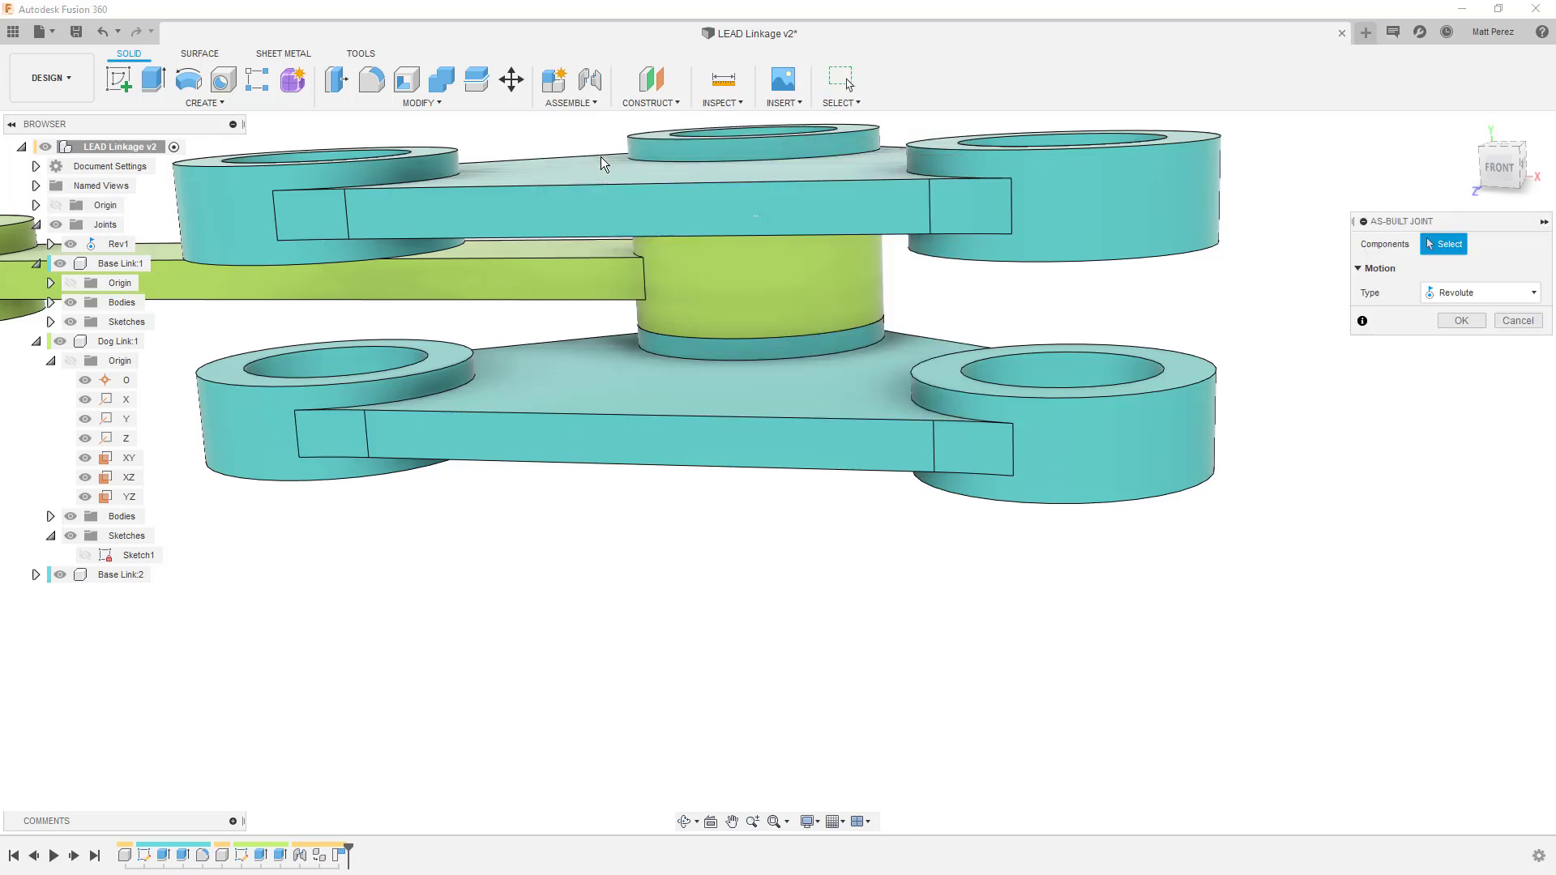
pyautogui.click(1491, 297)
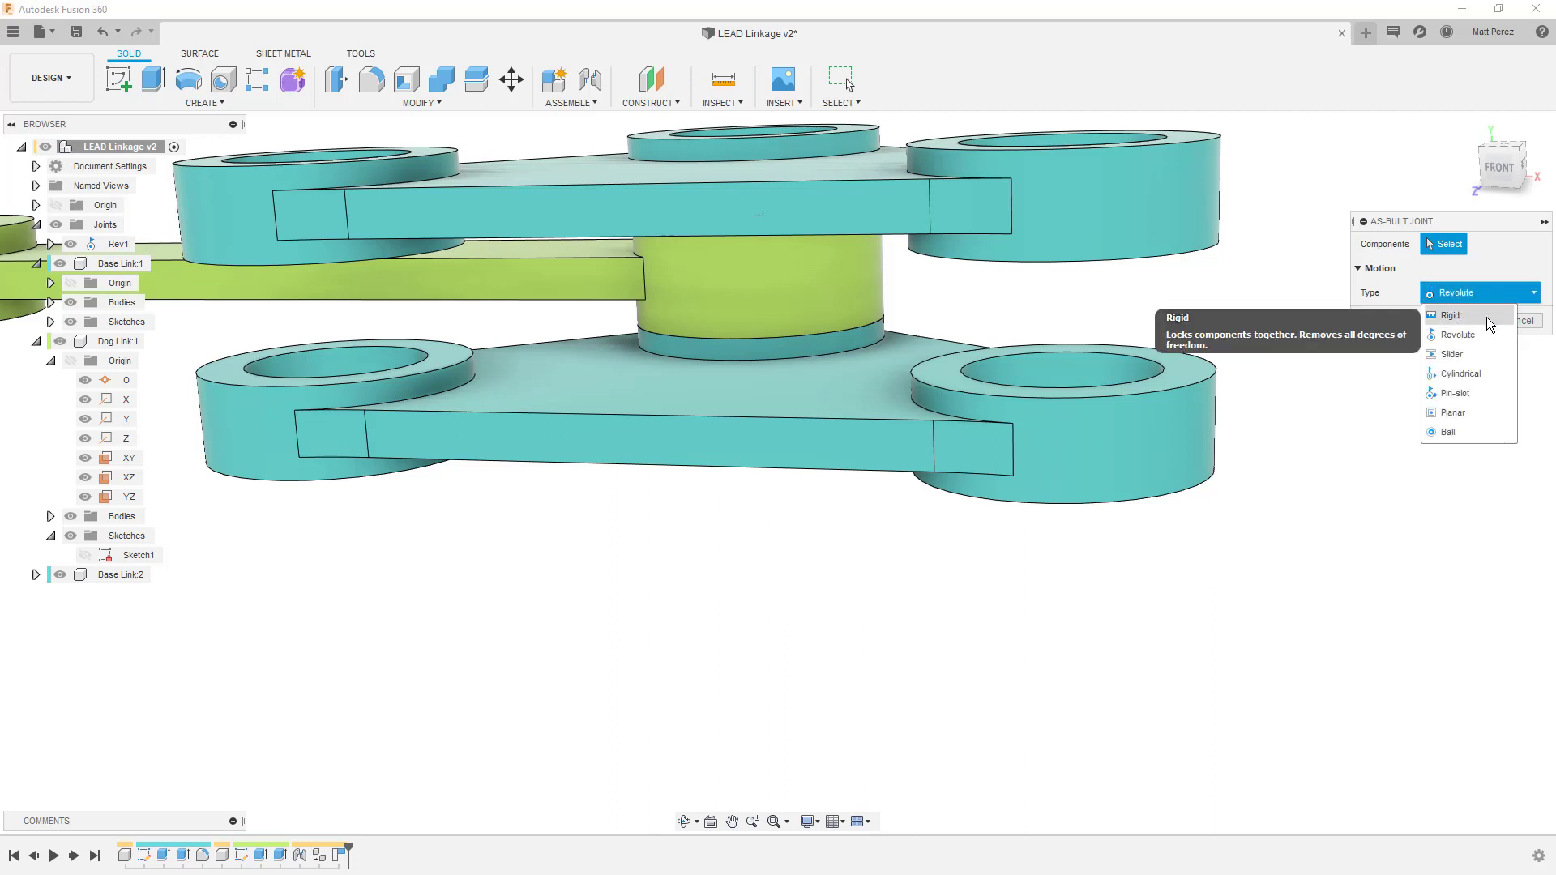
pyautogui.click(1486, 316)
pyautogui.click(872, 204)
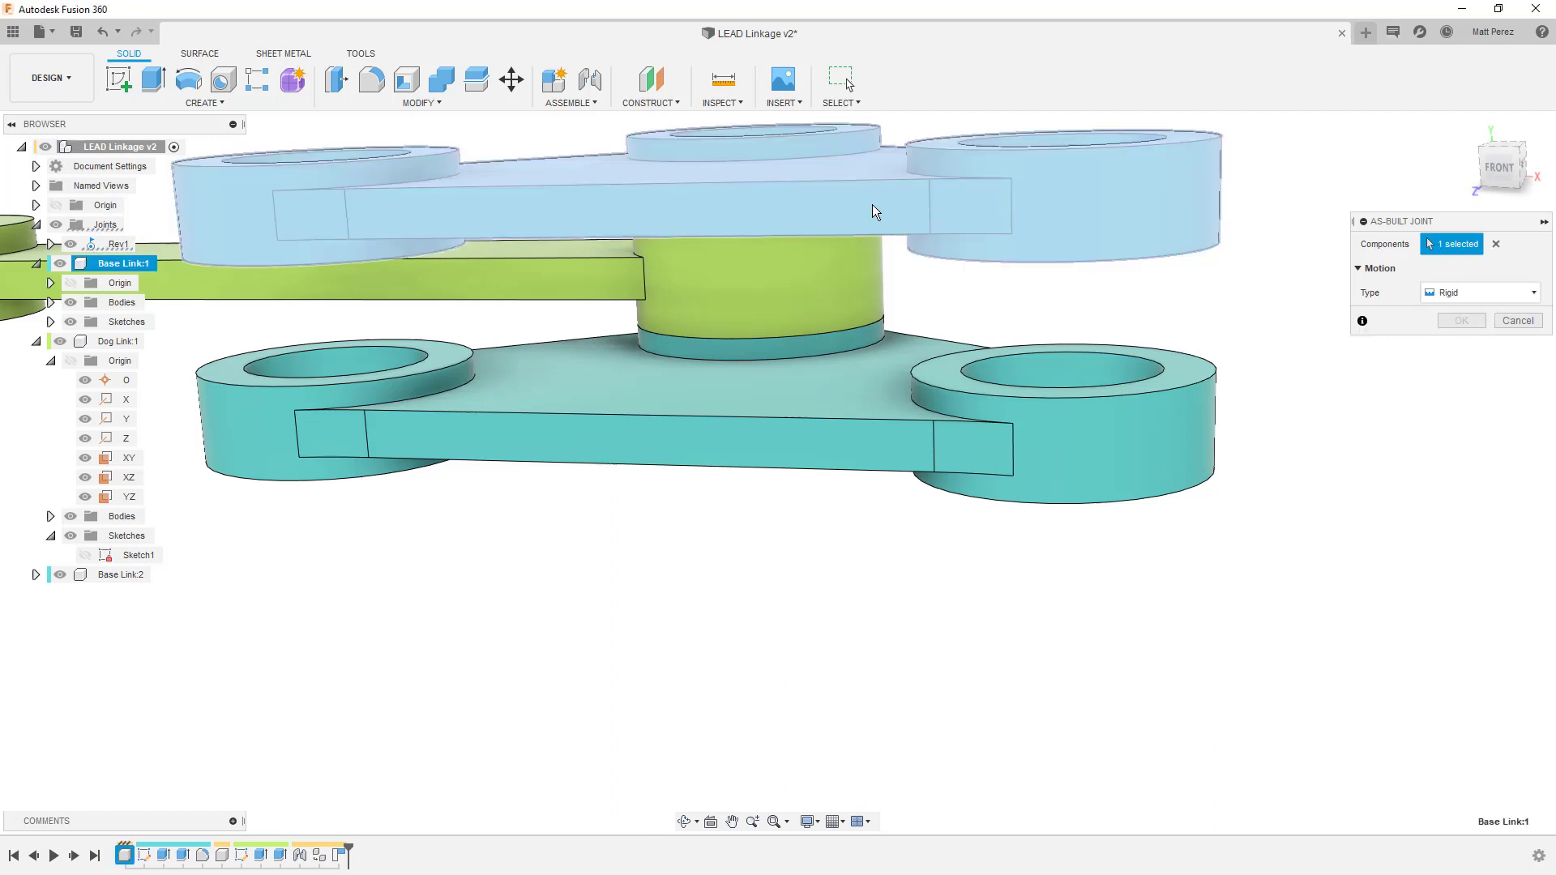
pyautogui.click(872, 387)
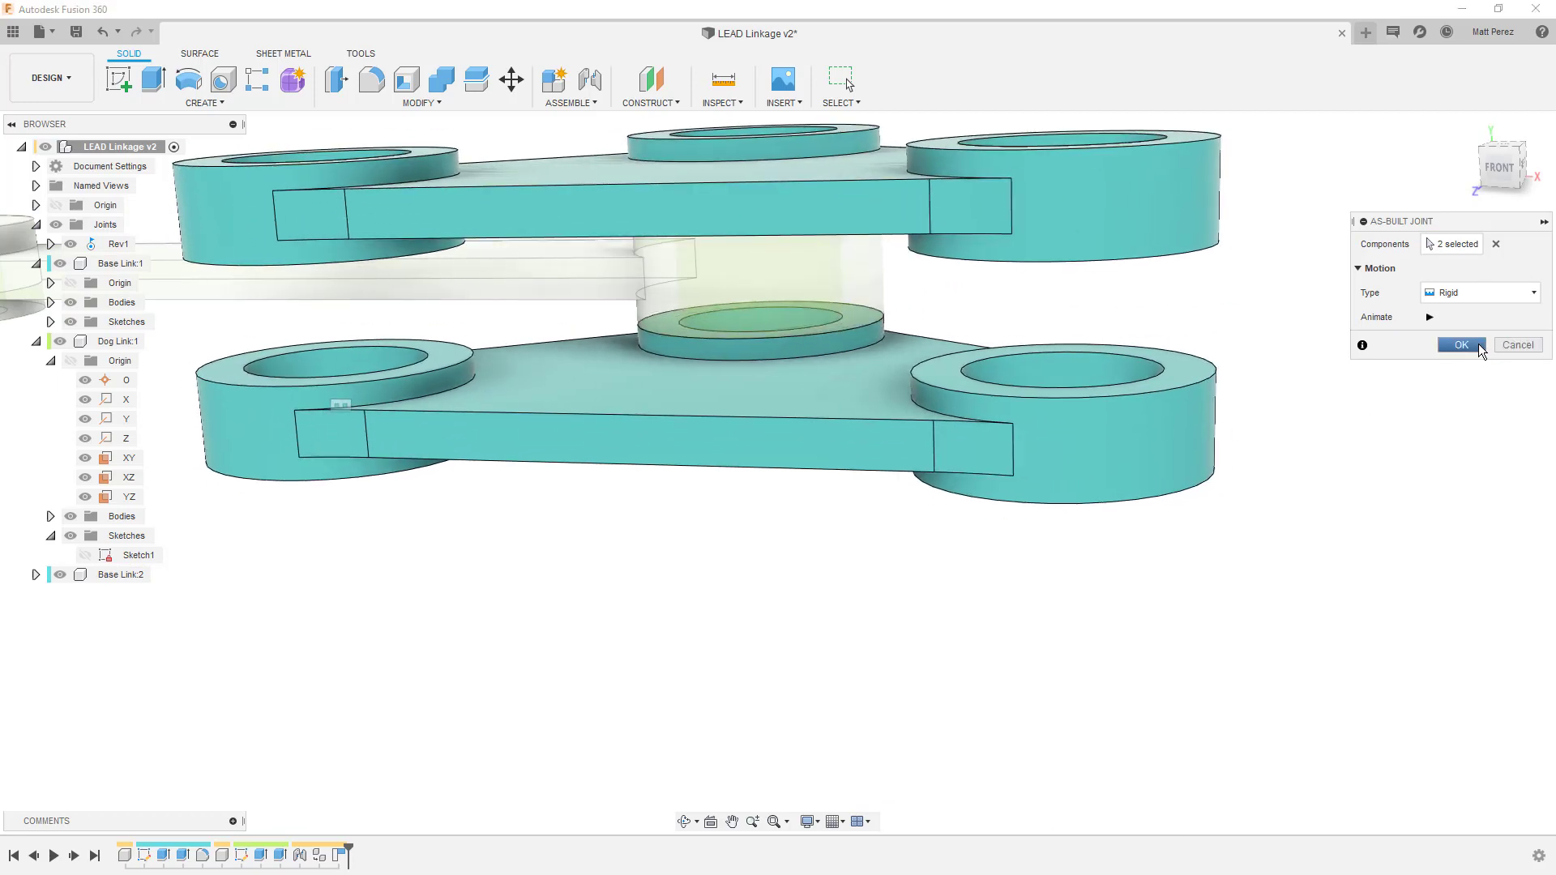
pyautogui.click(1478, 344)
pyautogui.moveTo(1108, 211); pyautogui.dragTo(1313, 302, button='middle')
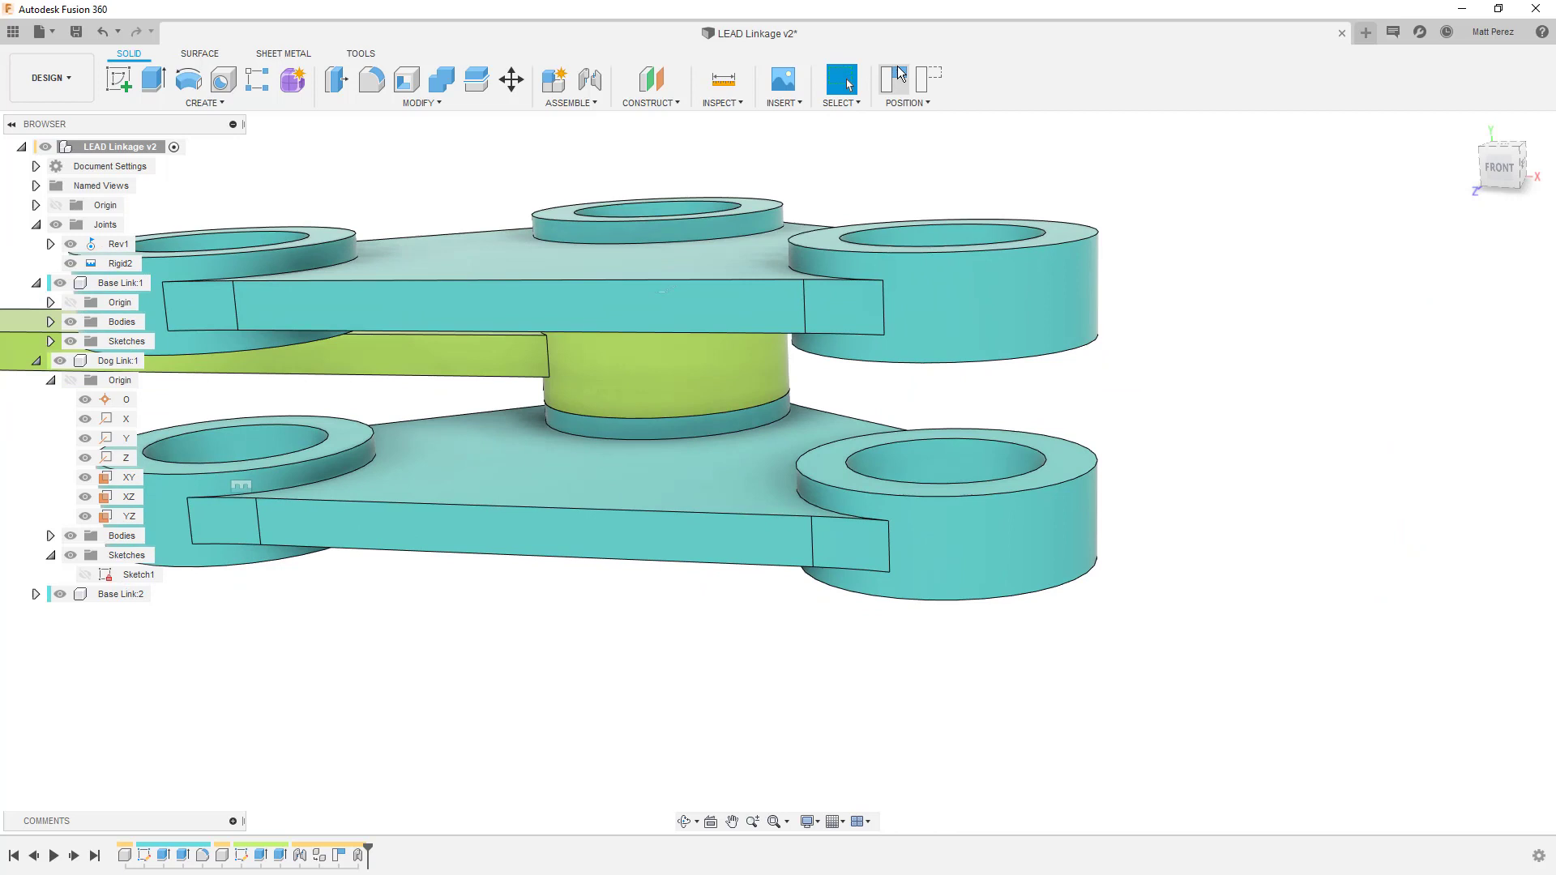
# Revert component positions and ground Base Link:1 in place.
pyautogui.click(929, 81)
pyautogui.click(125, 284)
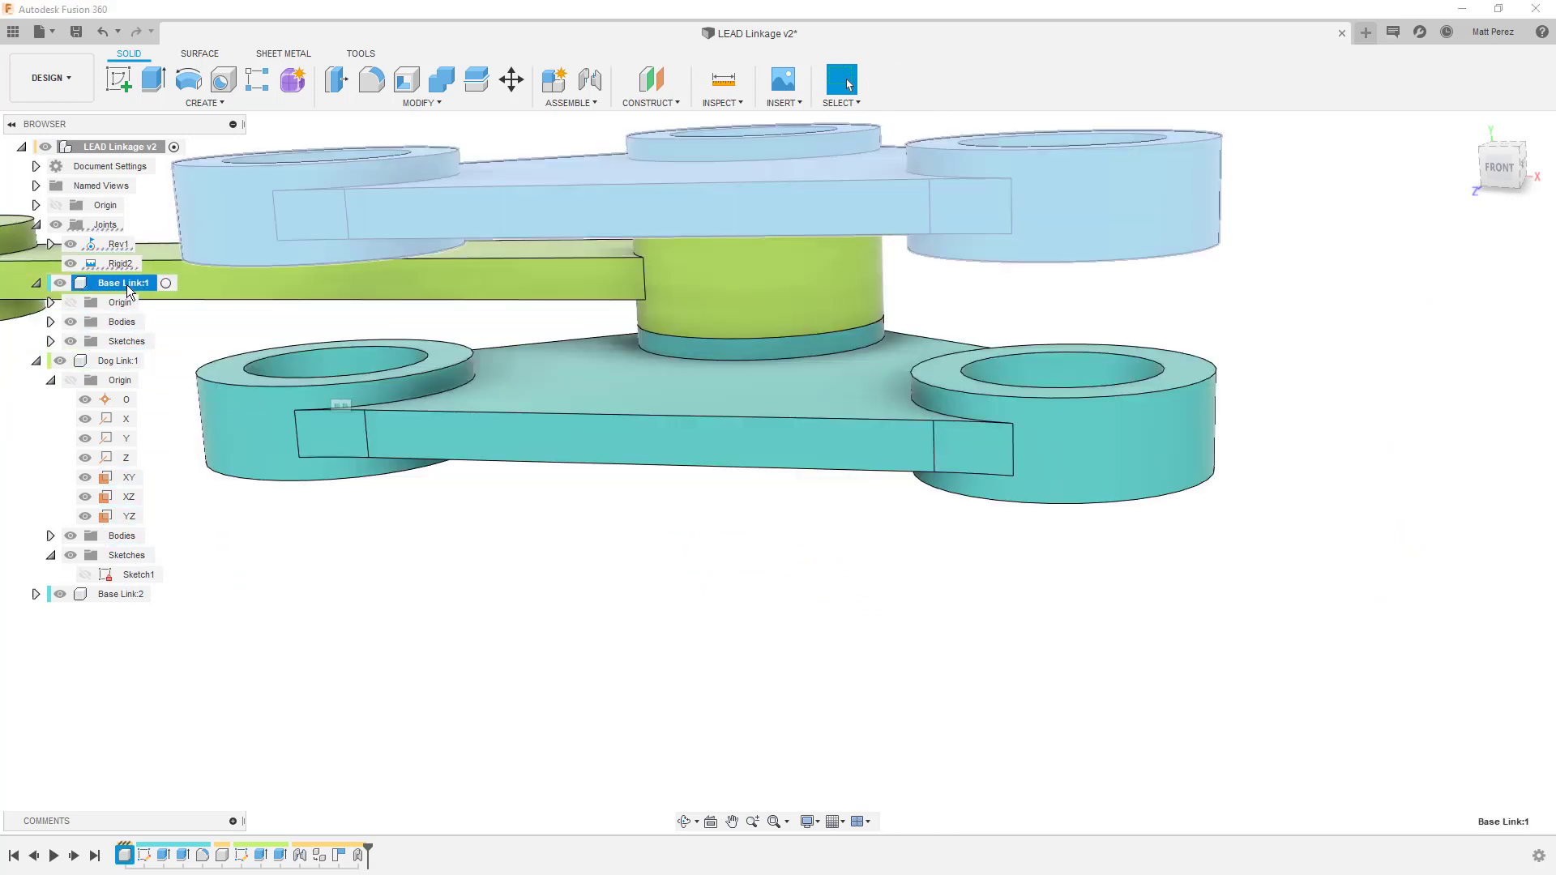
pyautogui.rightClick(129, 287)
pyautogui.click(162, 317)
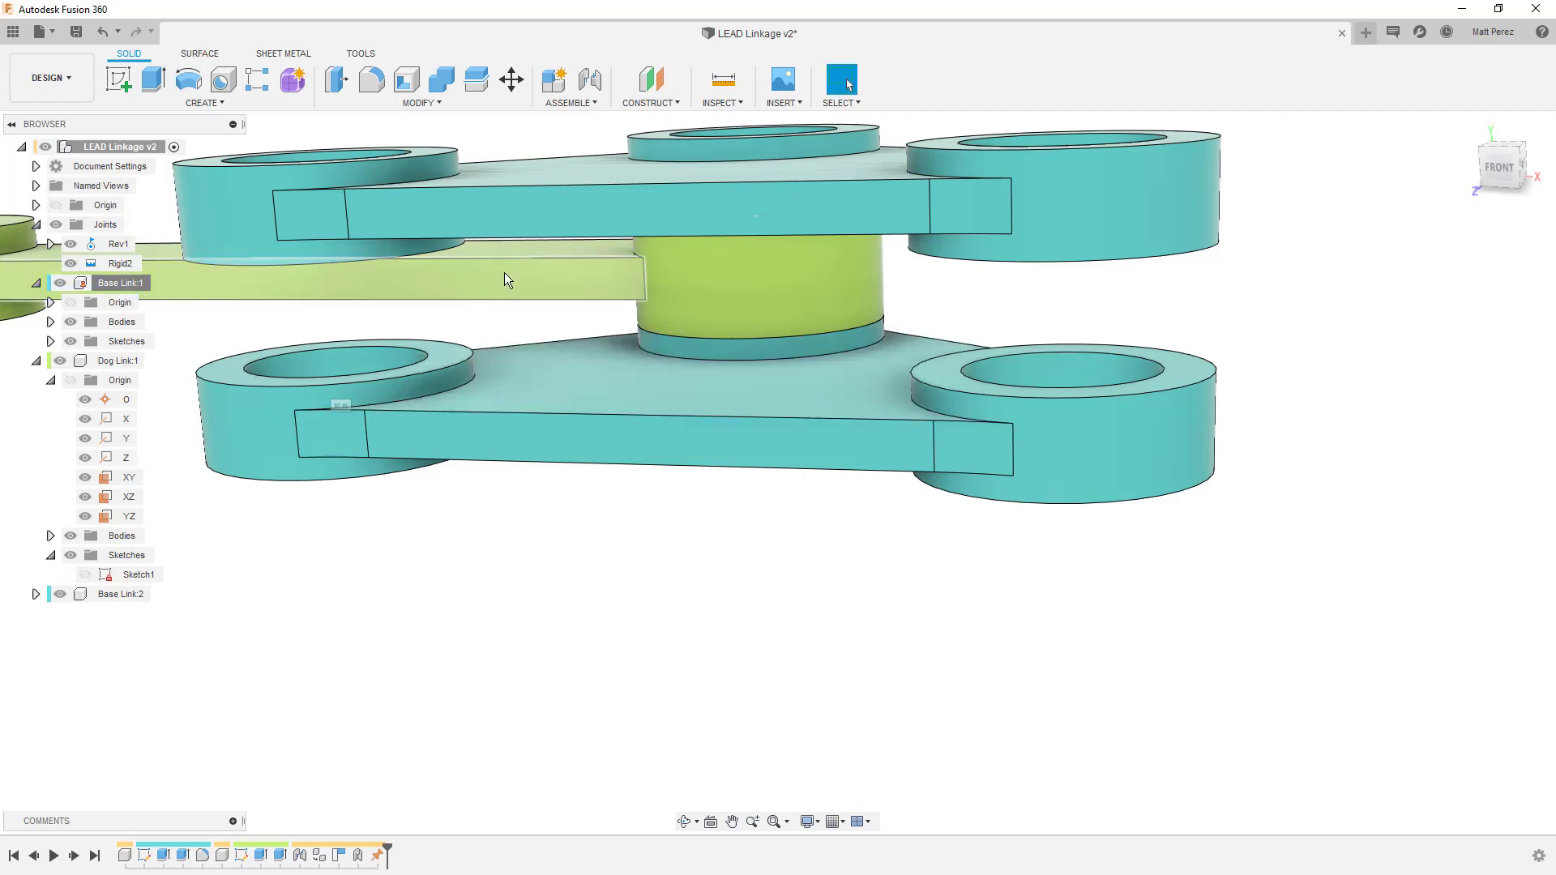
# Swing the green Dog Link about its pin, restore it, and delete the Ground feature from the timeline.
pyautogui.moveTo(504, 272); pyautogui.dragTo(318, 338)
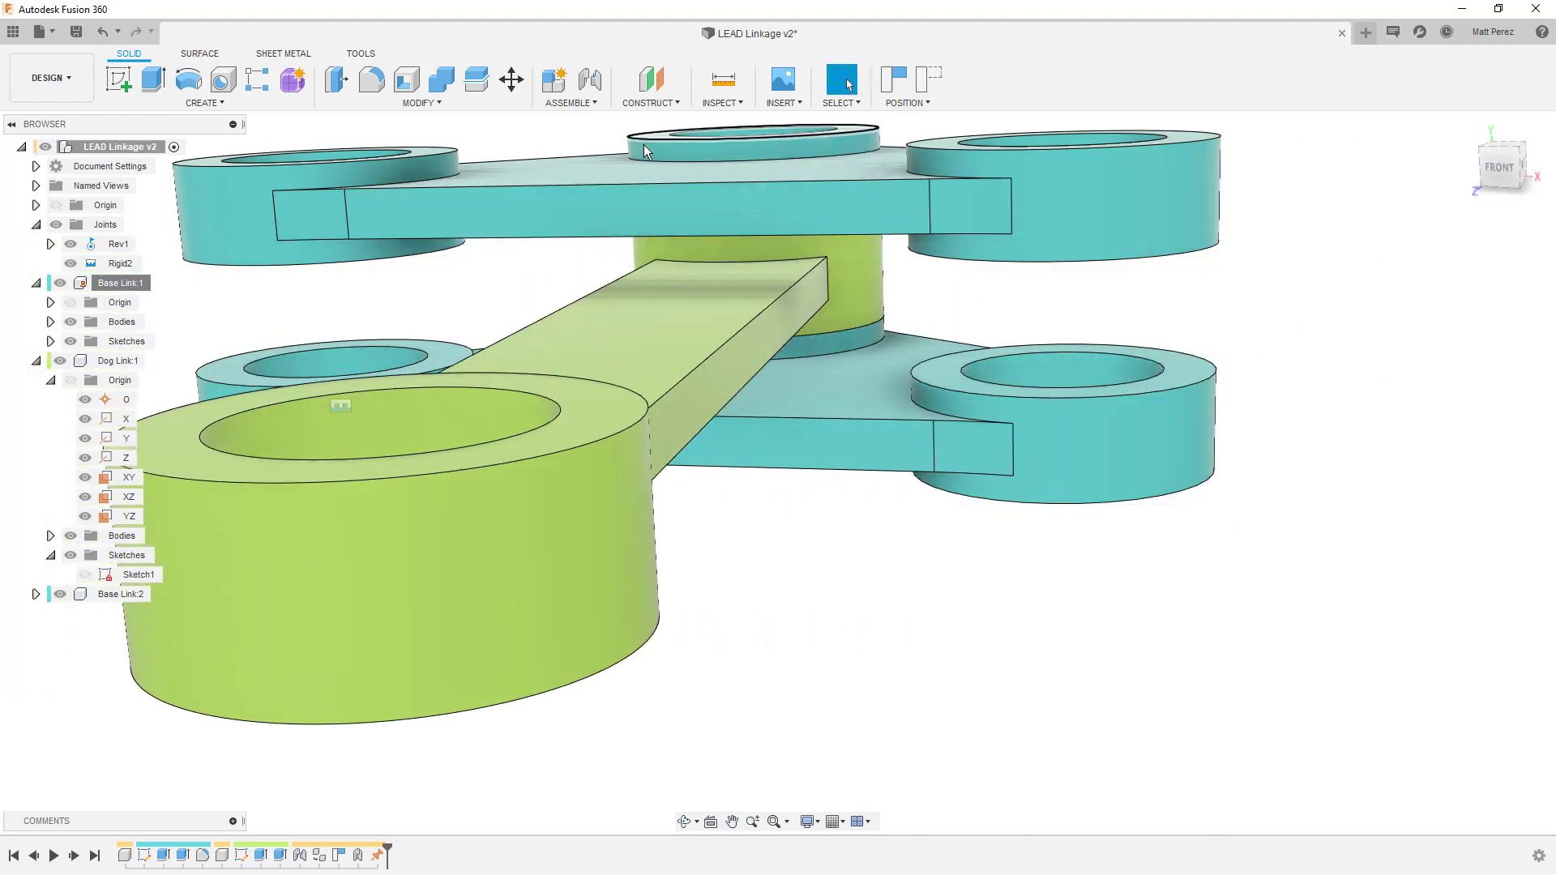
pyautogui.press('Escape')
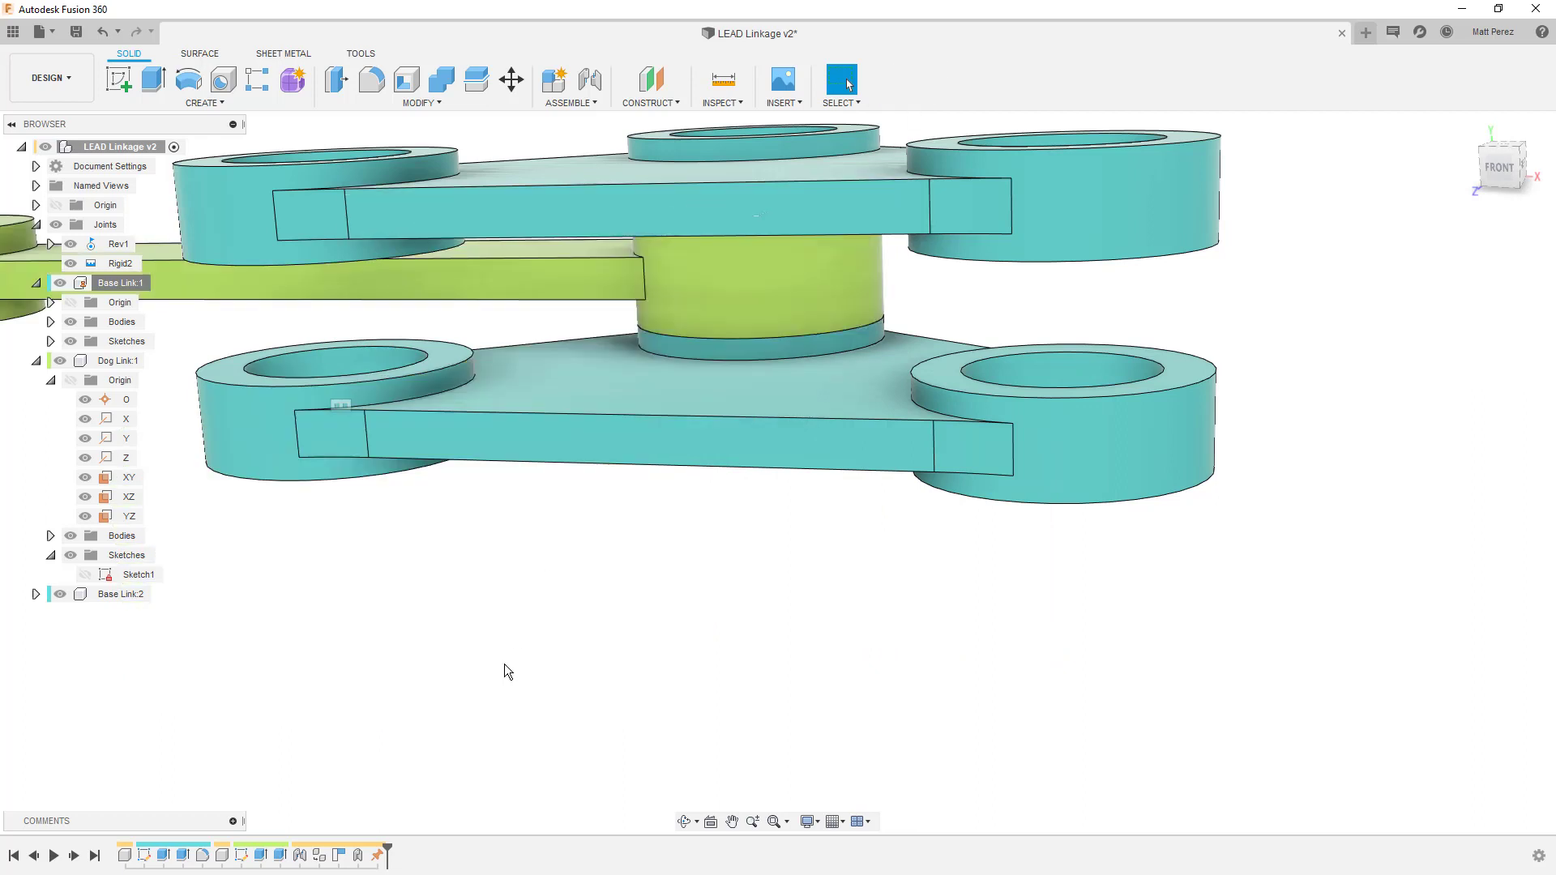
pyautogui.click(377, 855)
pyautogui.press('Delete')
pyautogui.scroll(-5, 960, 691)
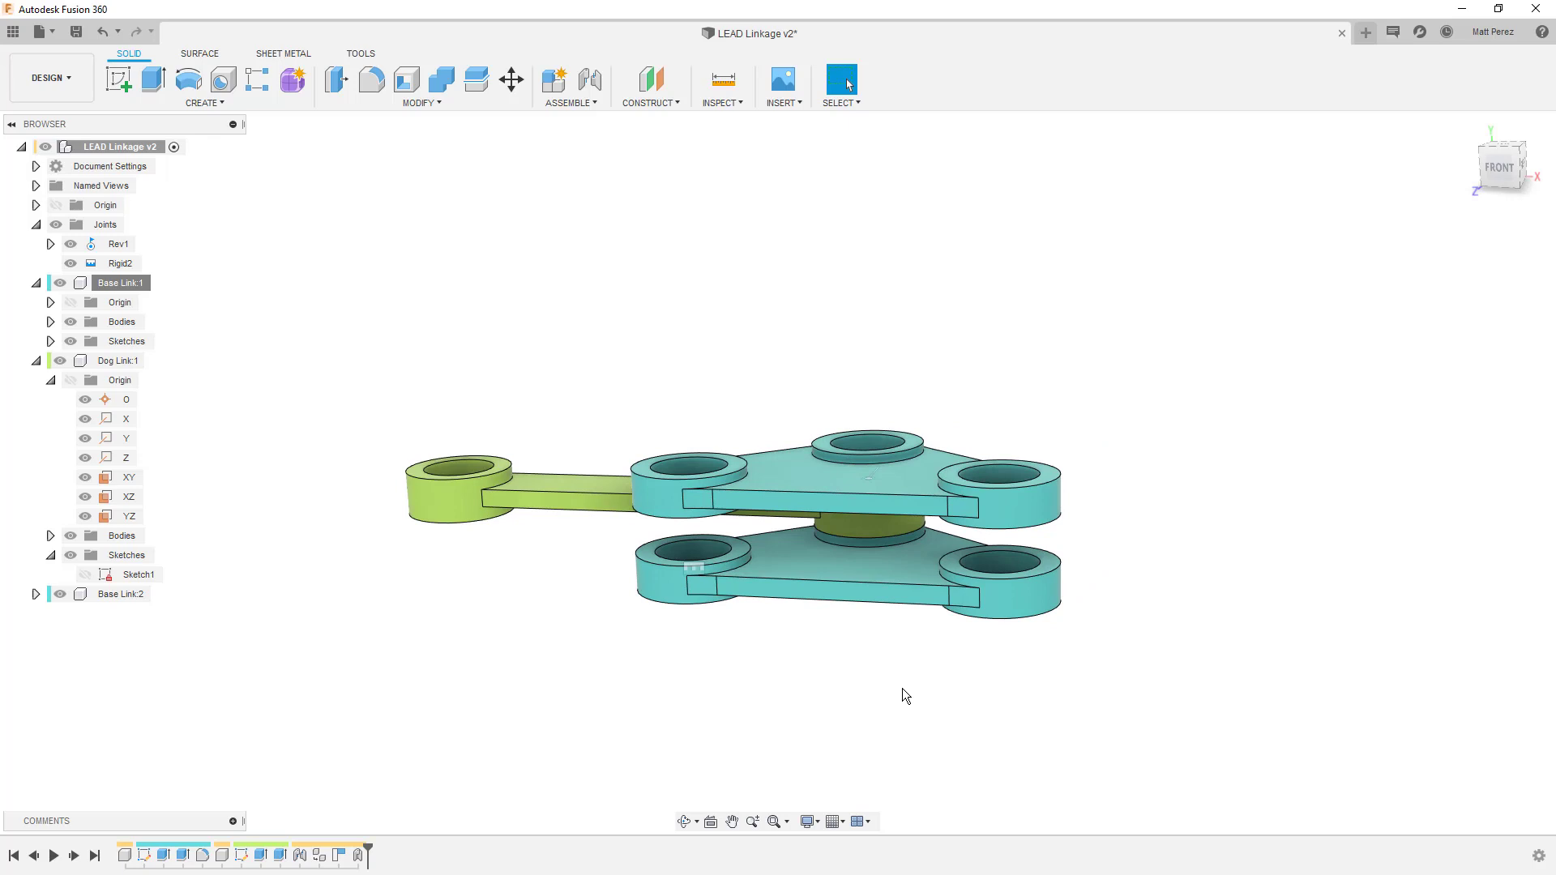
# Collapse Dog Link:1, activate Base Link:1, and begin a new sketch.
pyautogui.click(35, 361)
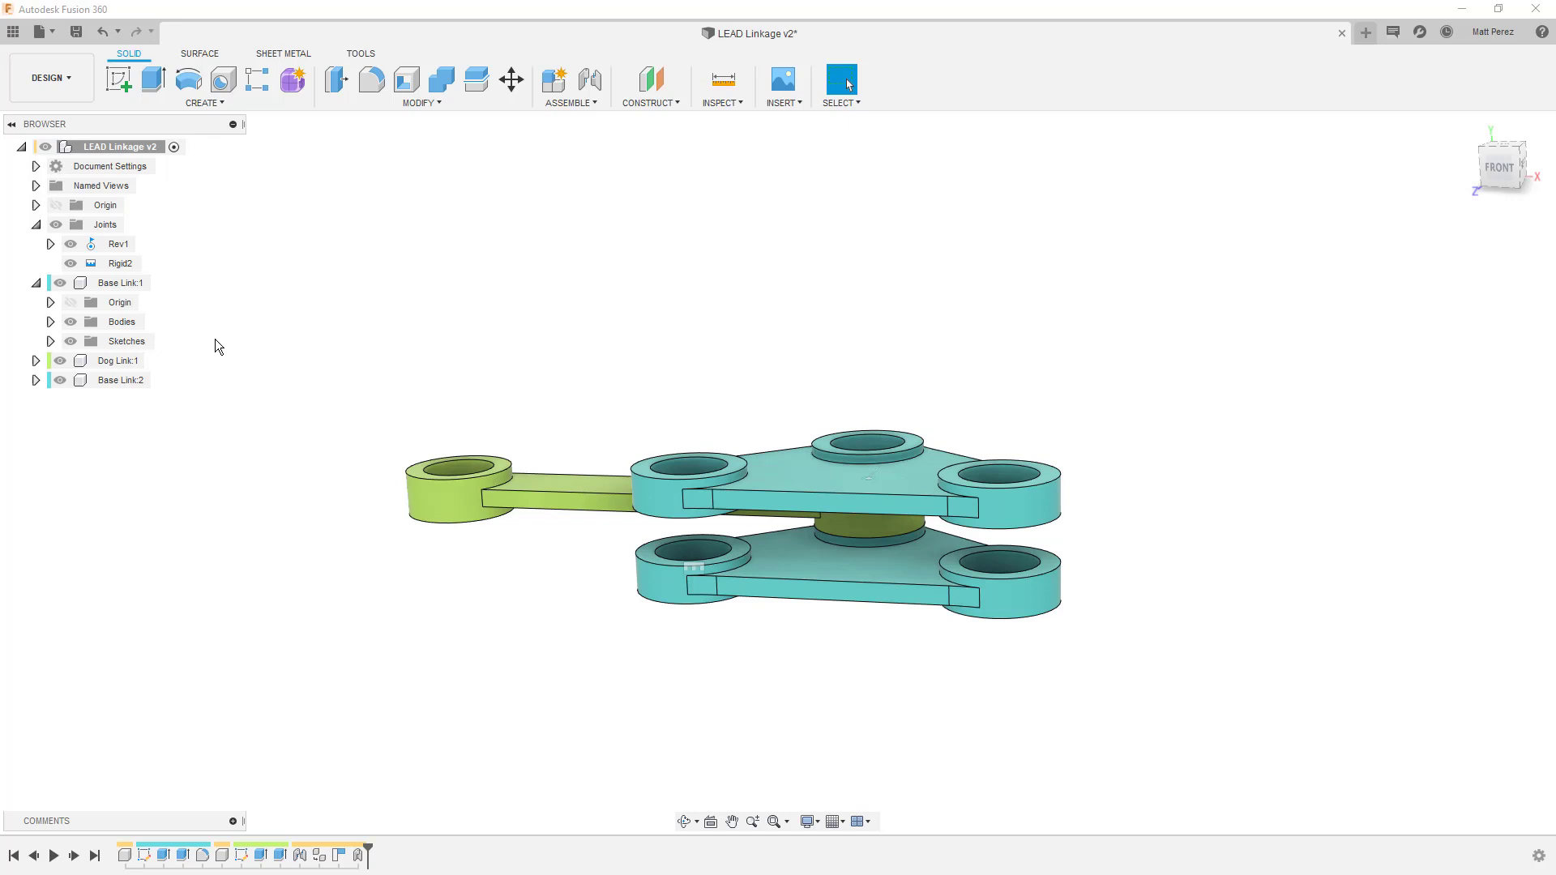
pyautogui.click(123, 284)
pyautogui.click(161, 283)
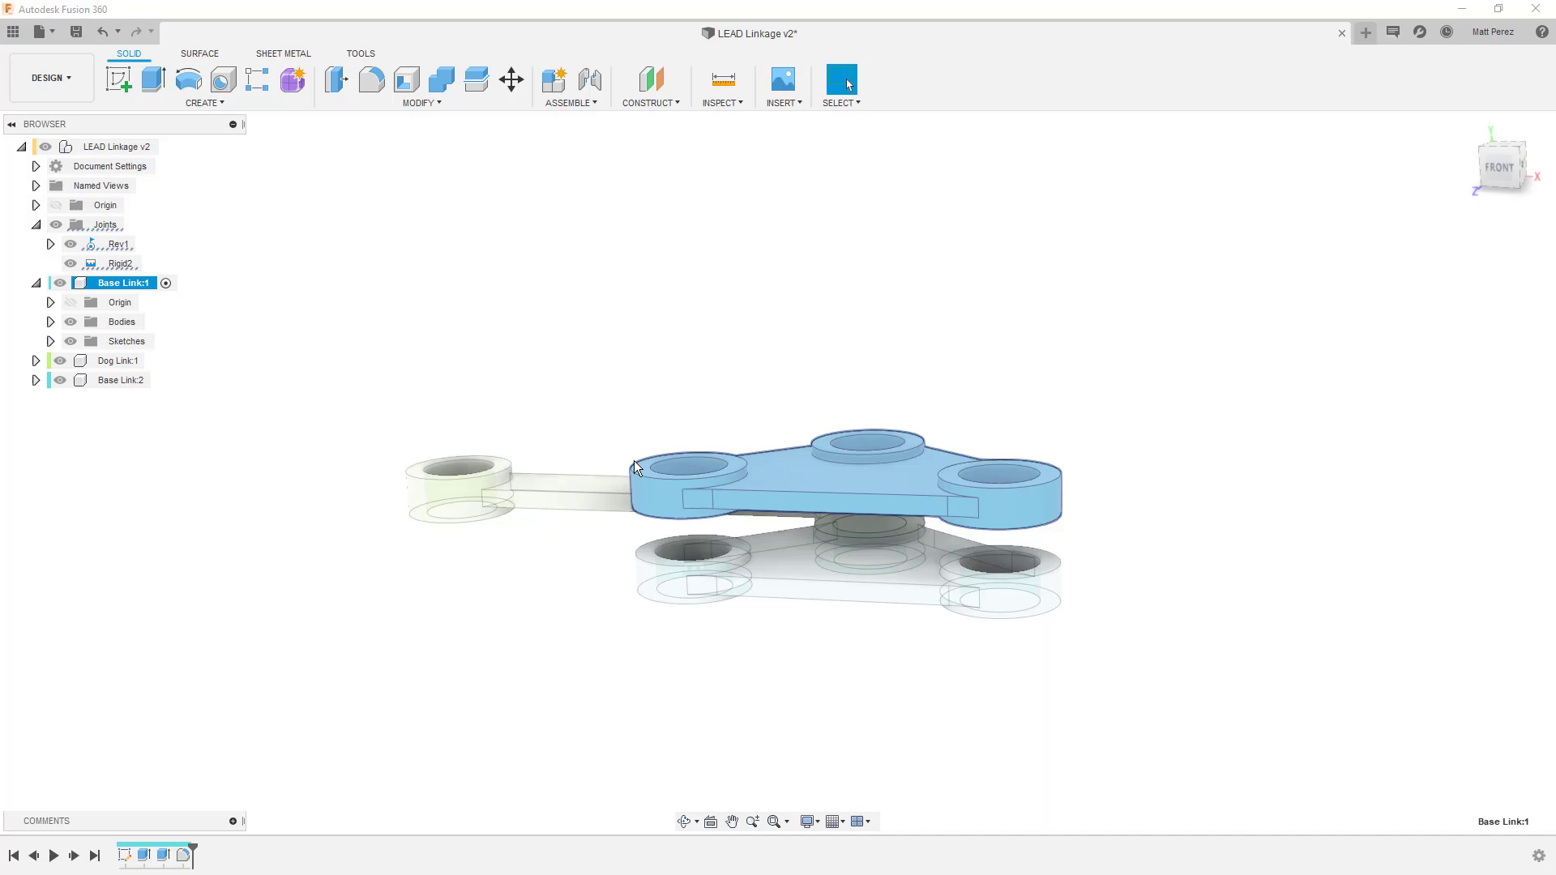
pyautogui.click(127, 89)
# Sketch a centre-diameter circle in the middle of the upper link's top face.
pyautogui.click(866, 484)
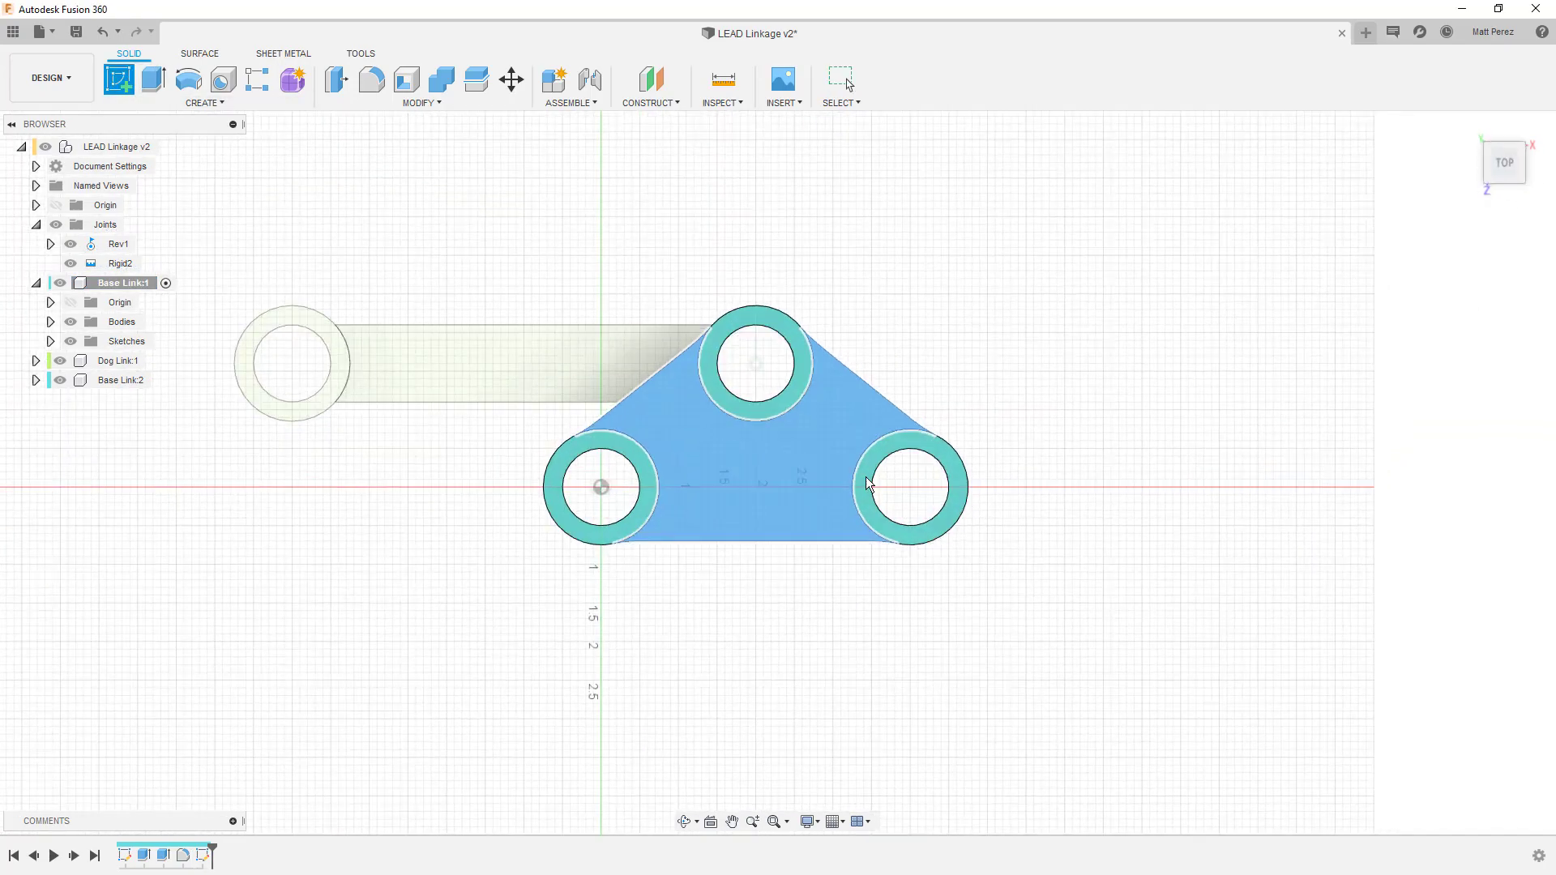
pyautogui.click(188, 79)
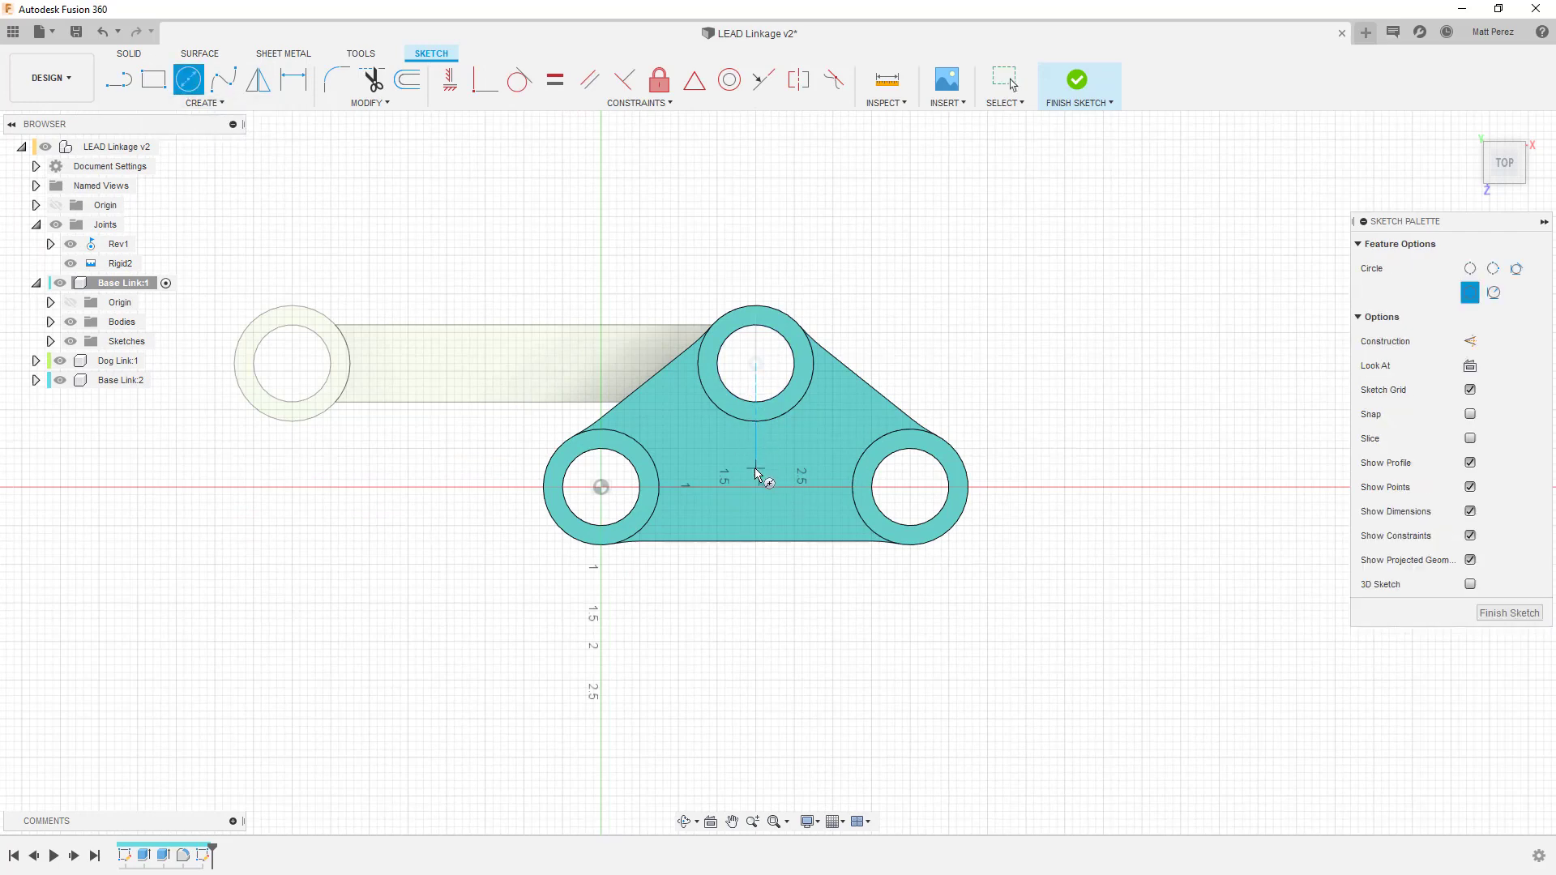
pyautogui.click(755, 469)
pyautogui.click(788, 499)
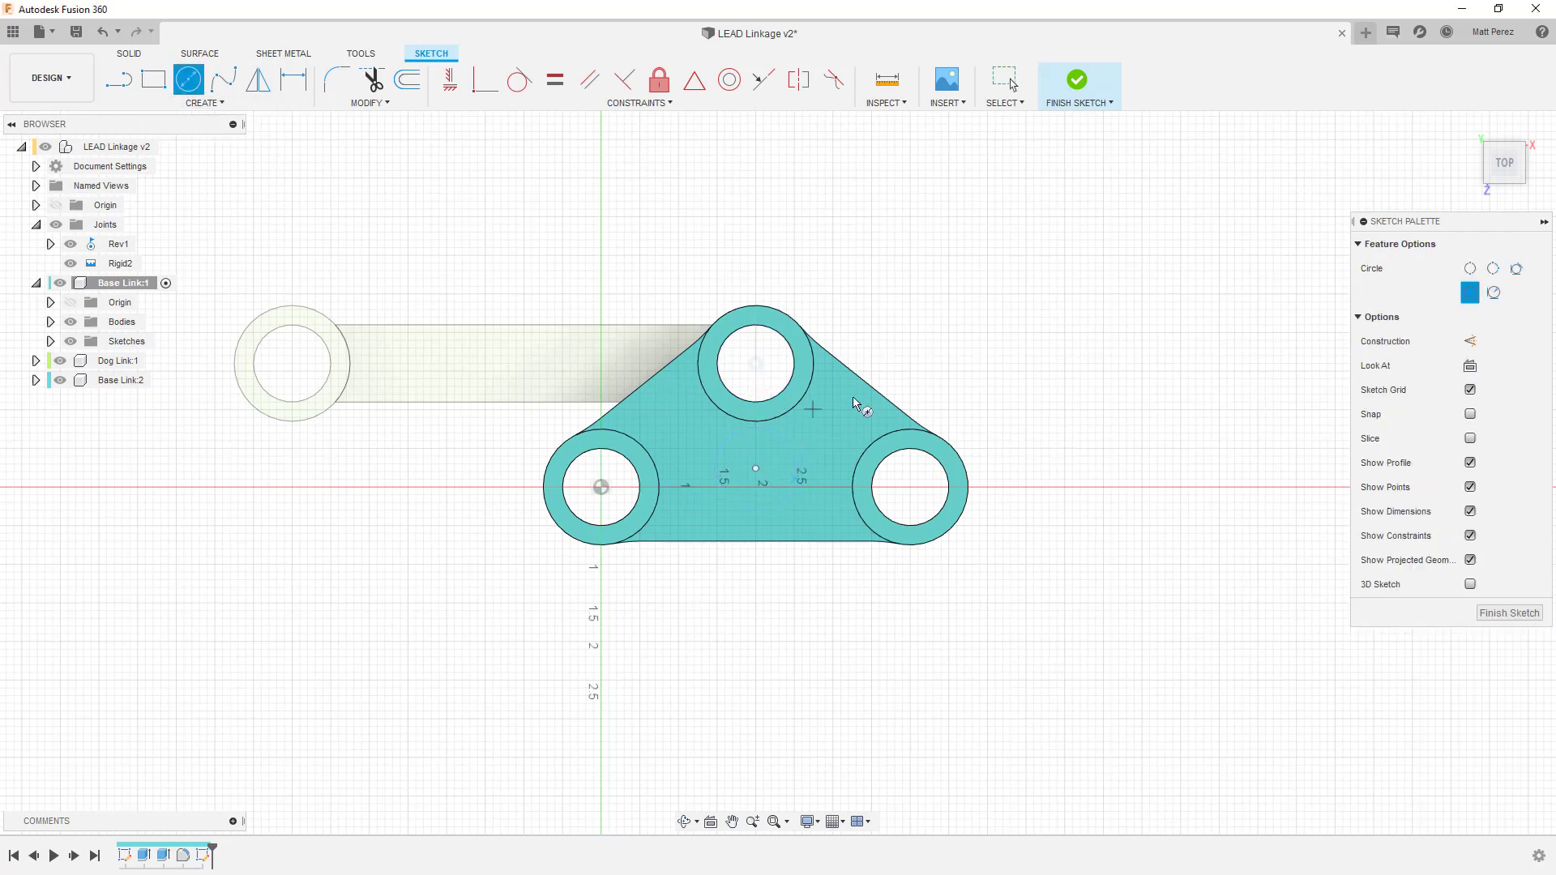
pyautogui.click(1088, 80)
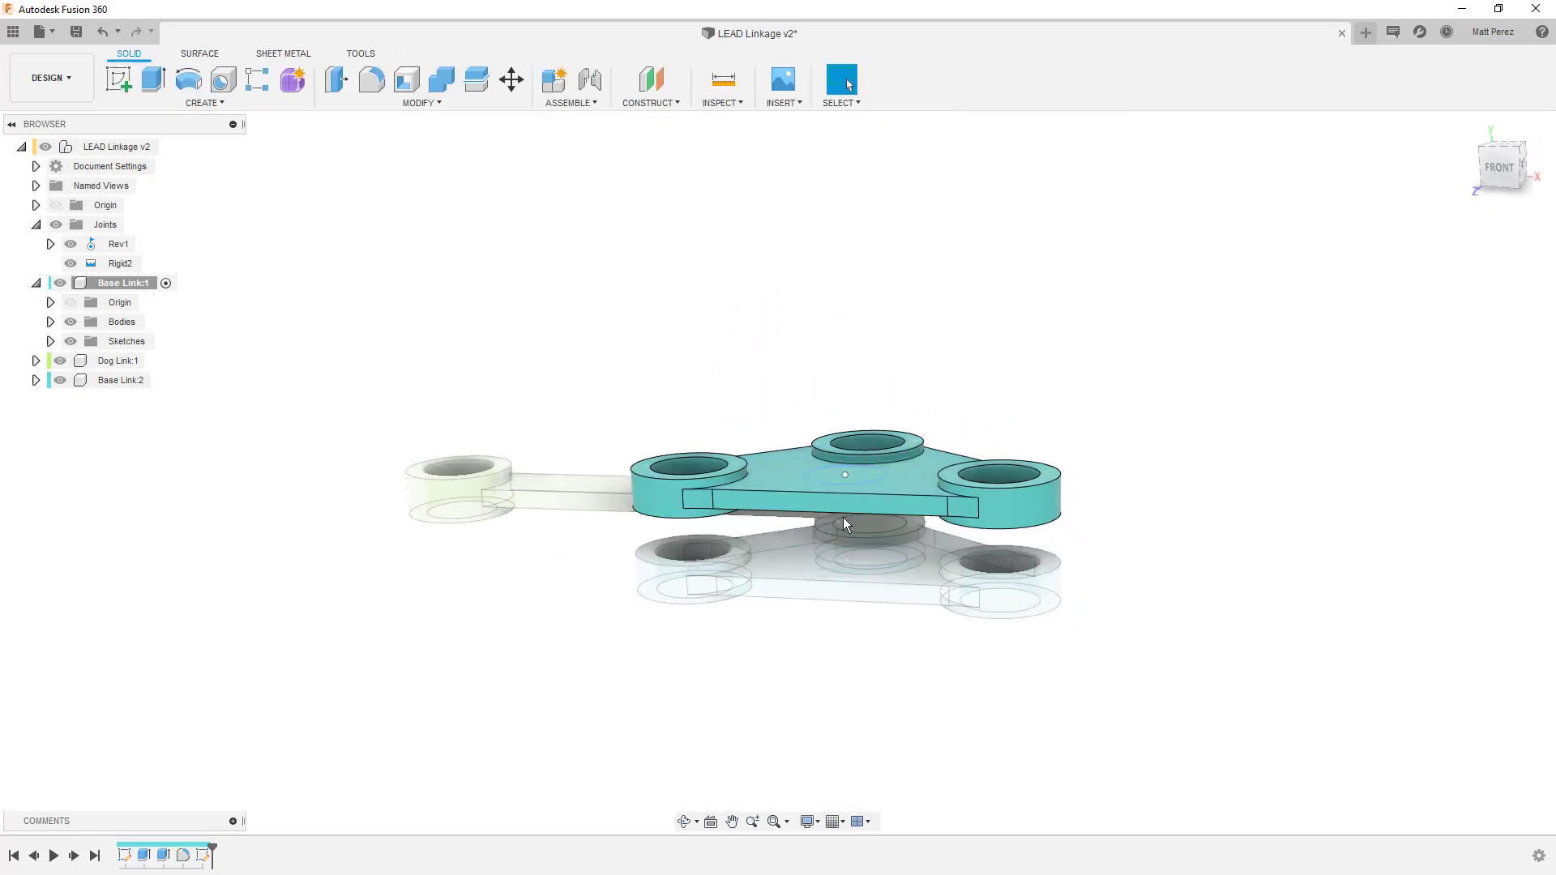
# Extrude the circle as a 0.20 in deep cut into the teal link.
pyautogui.press('e')
pyautogui.click(847, 442)
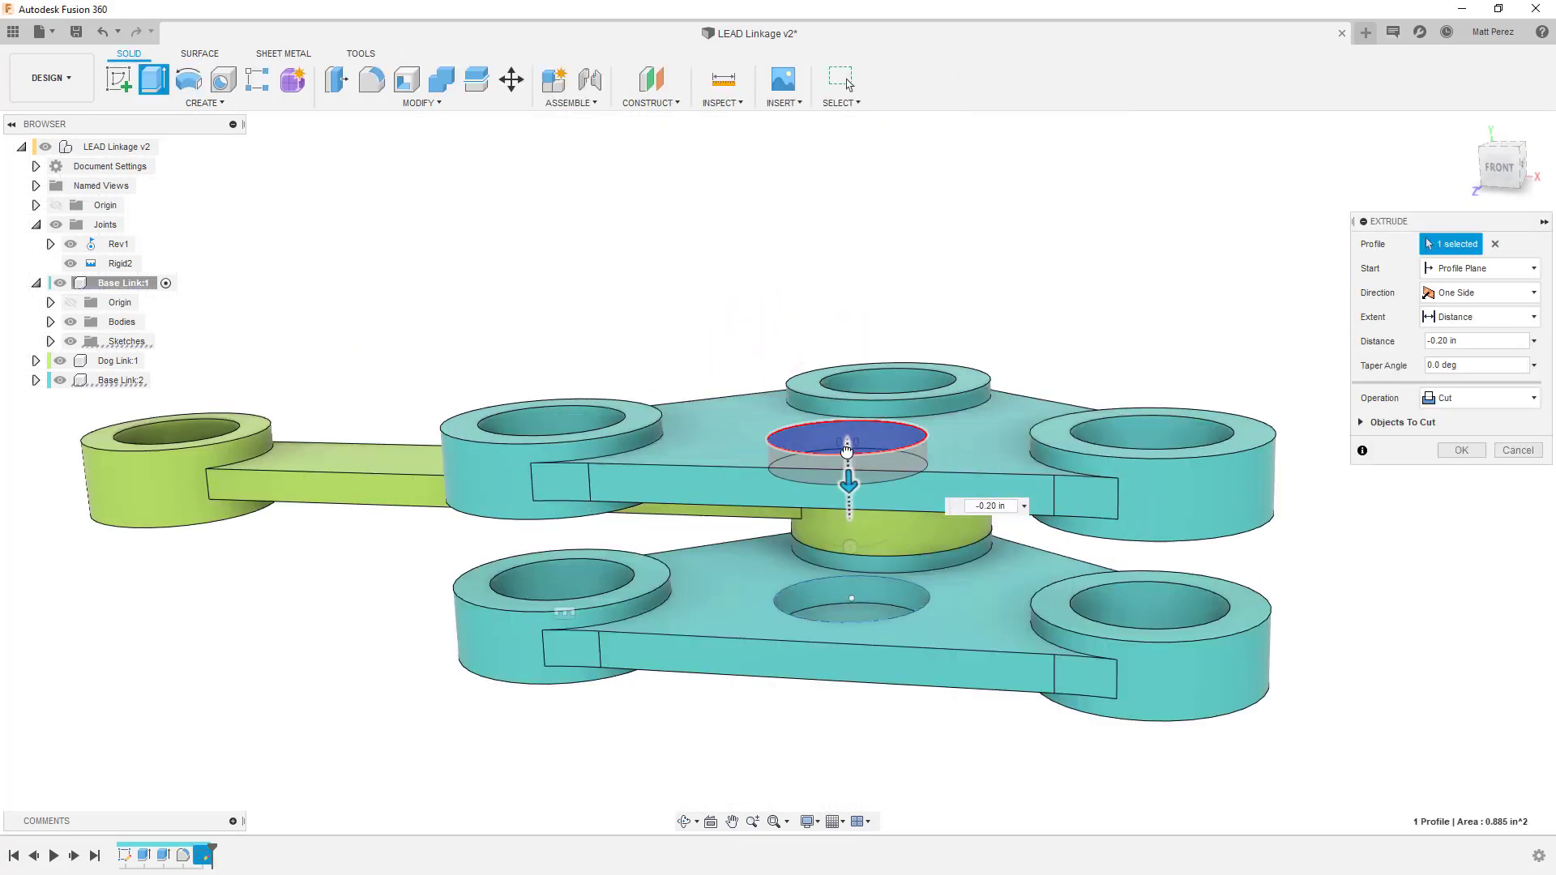
pyautogui.click(1463, 451)
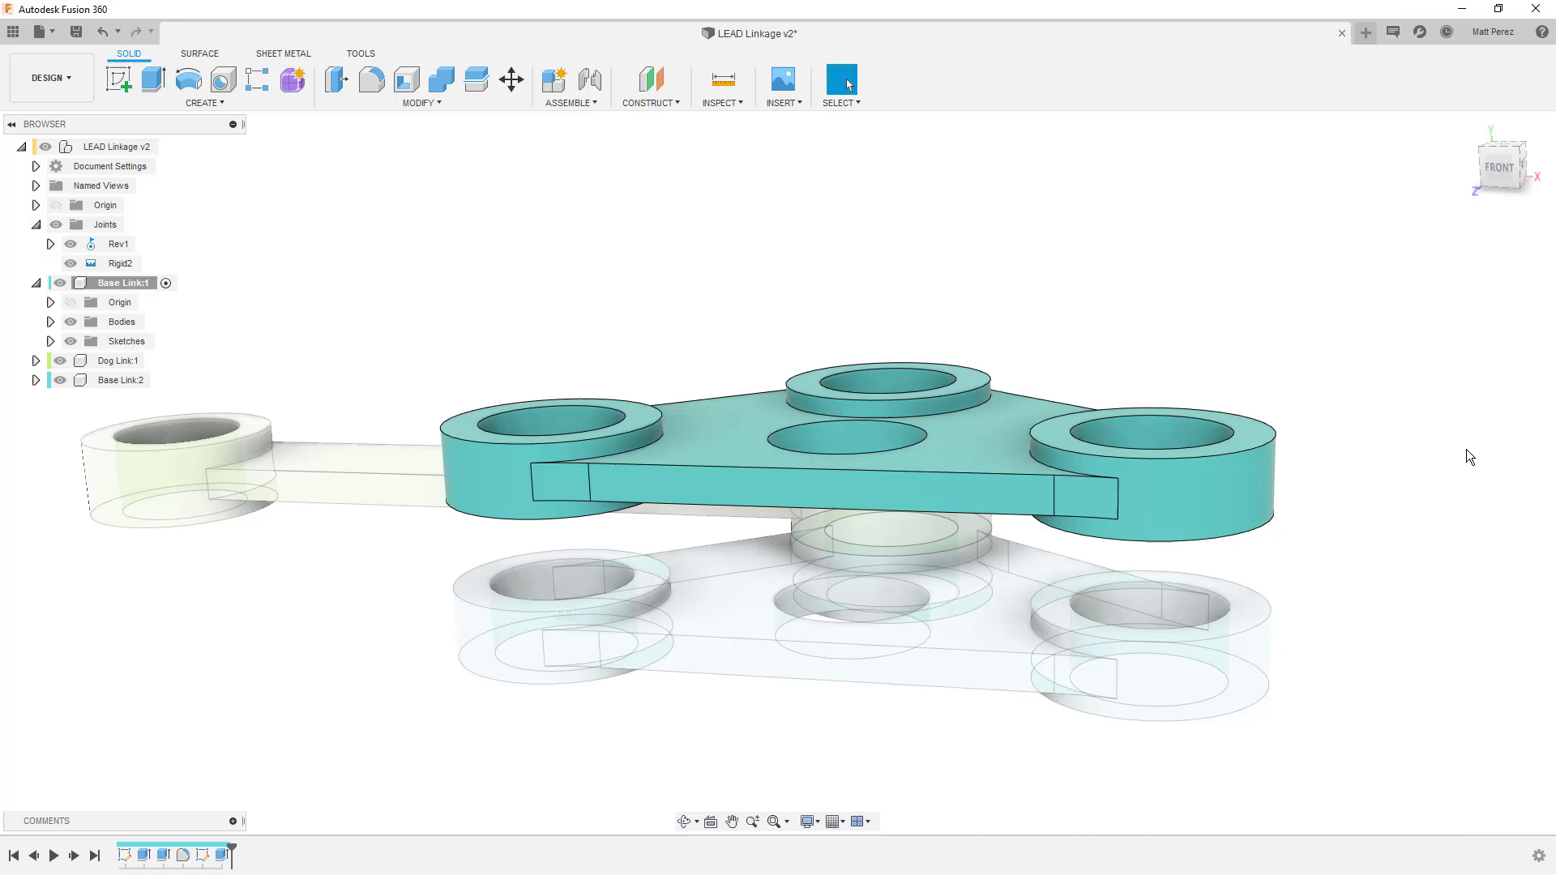
pyautogui.keyDown('shift'); pyautogui.moveTo(840, 731); pyautogui.dragTo(838, 736, button='middle'); pyautogui.keyUp('shift')
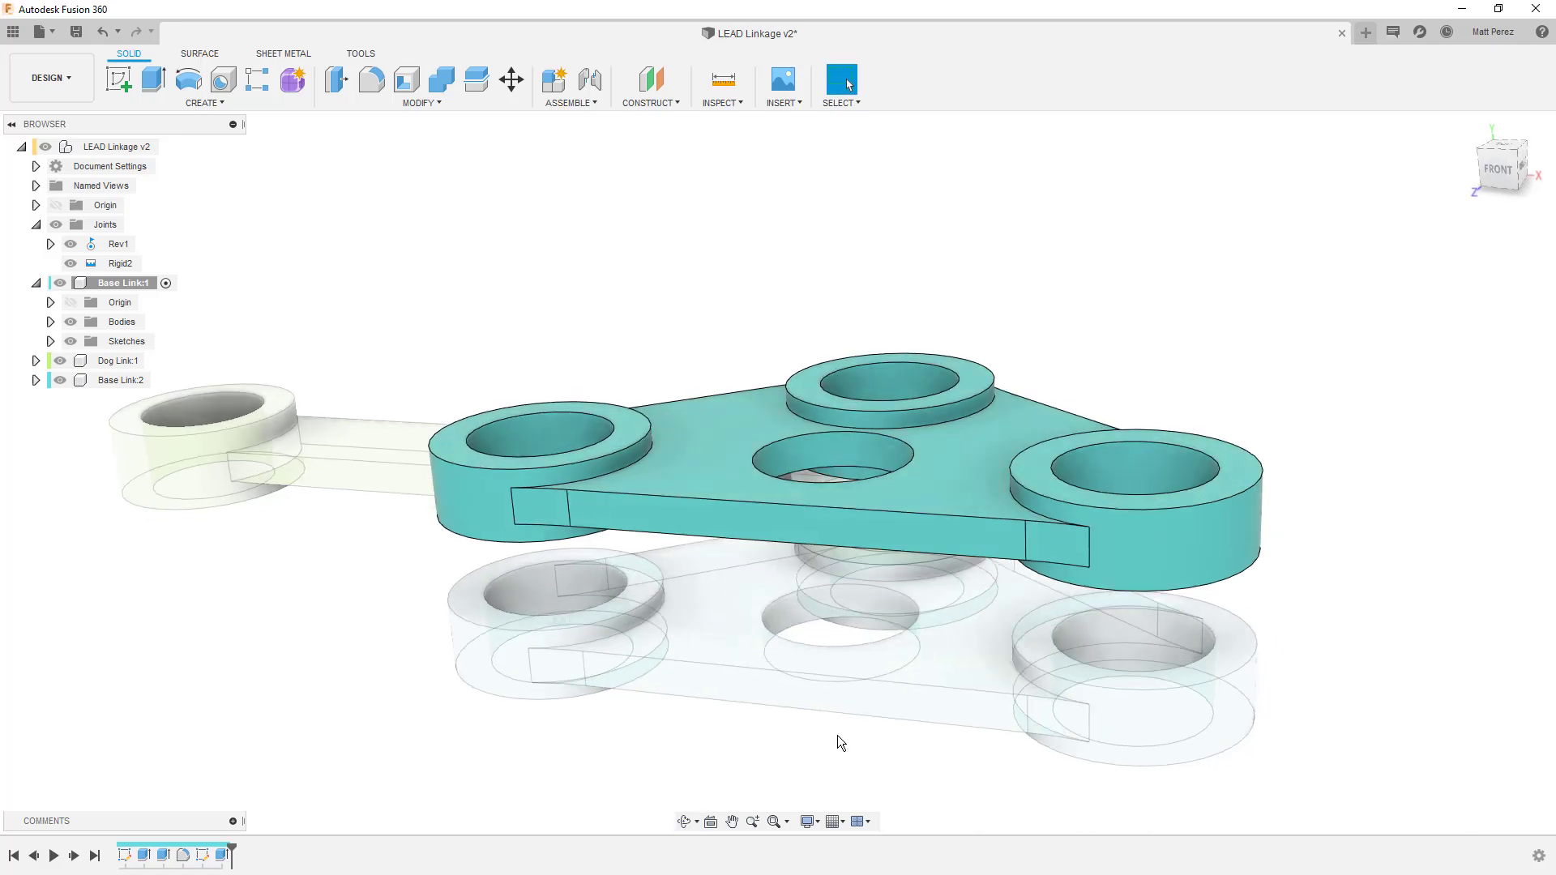
# Activate the LEAD Linkage assembly and roll the timeline back before the hole cut.
pyautogui.click(174, 147)
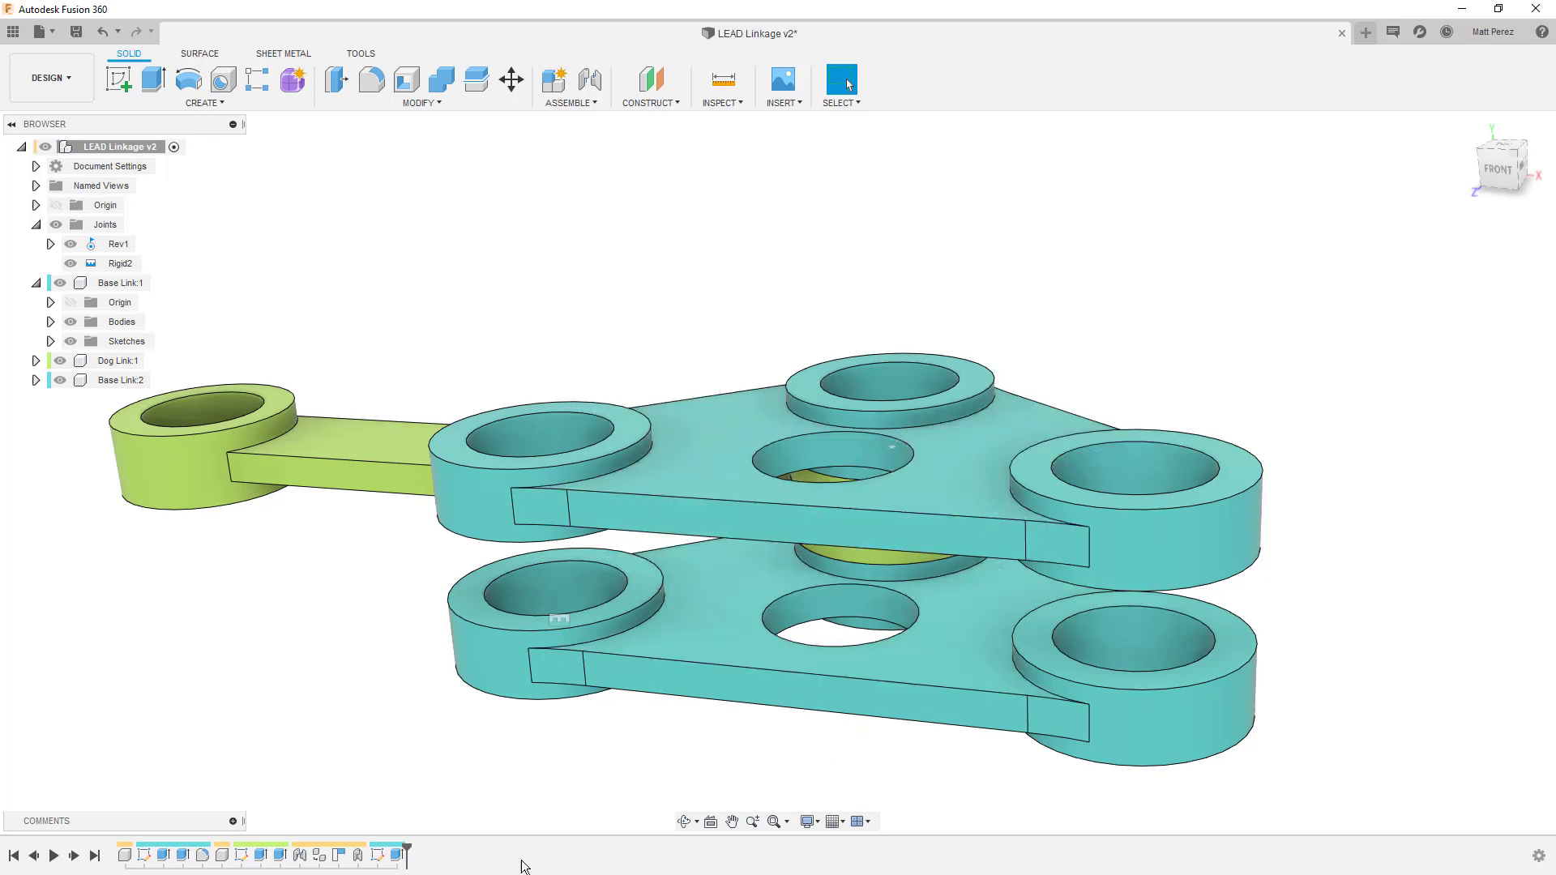
pyautogui.click(399, 857)
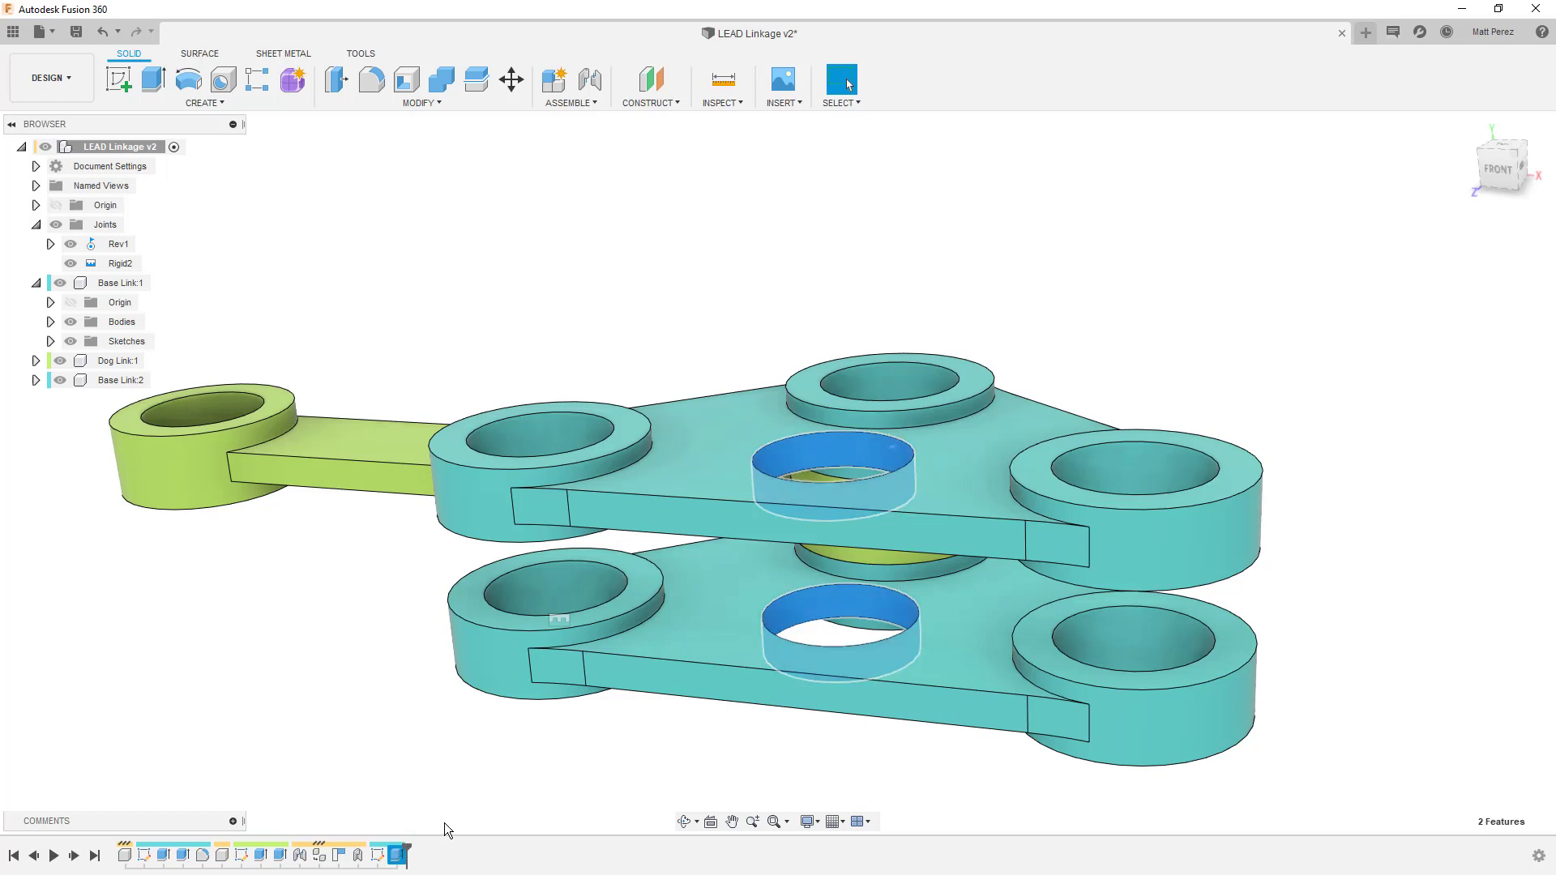
pyautogui.moveTo(405, 850); pyautogui.dragTo(369, 849)
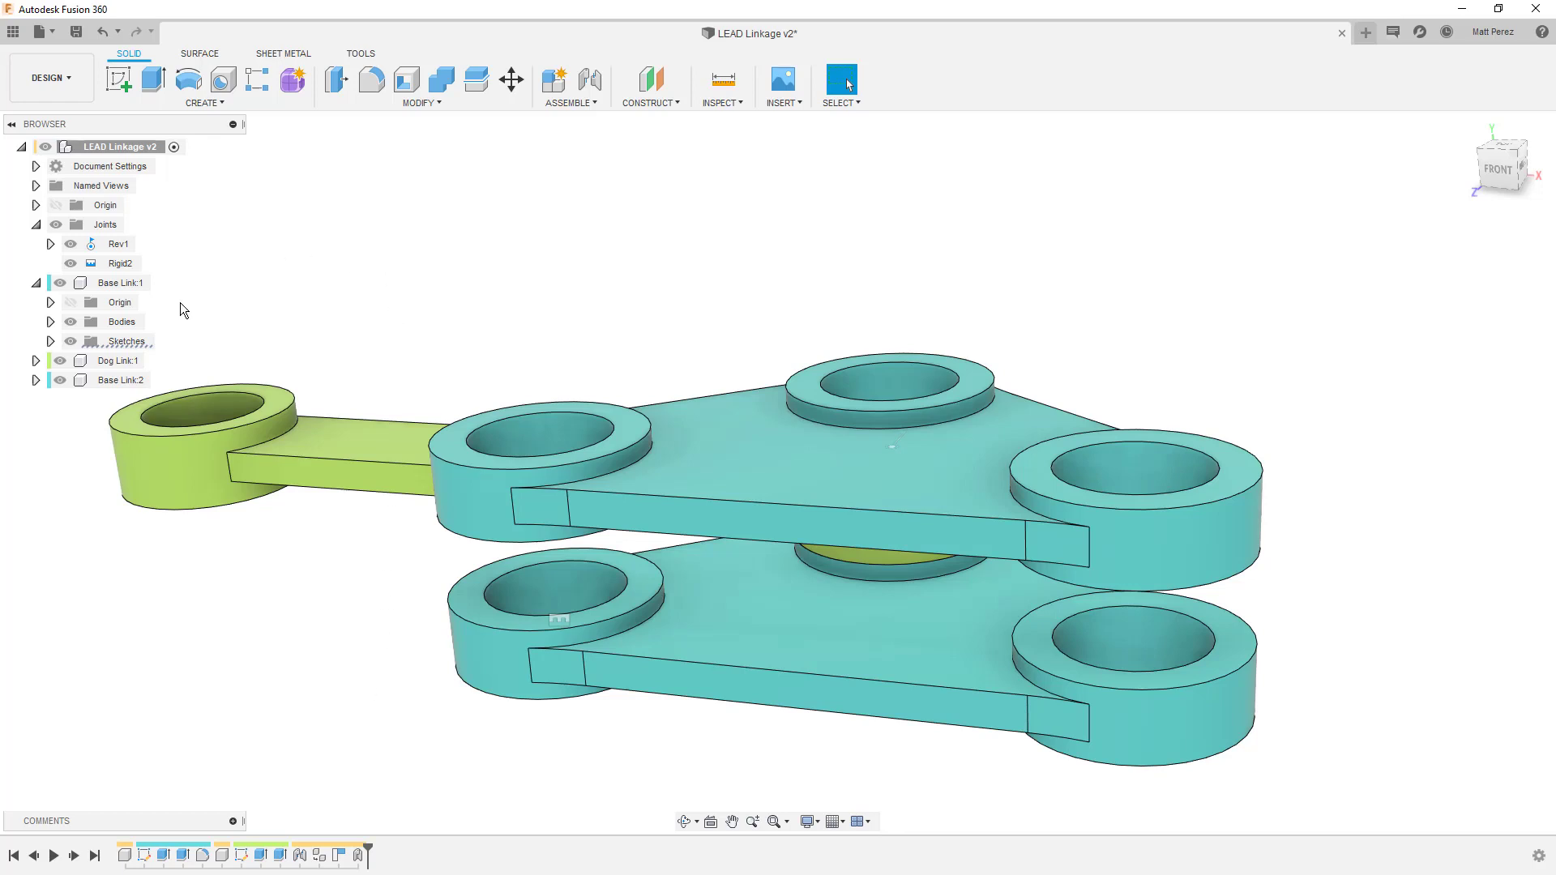
# Copy Base Link:1 and Paste New it into the top-level assembly.
pyautogui.click(103, 284)
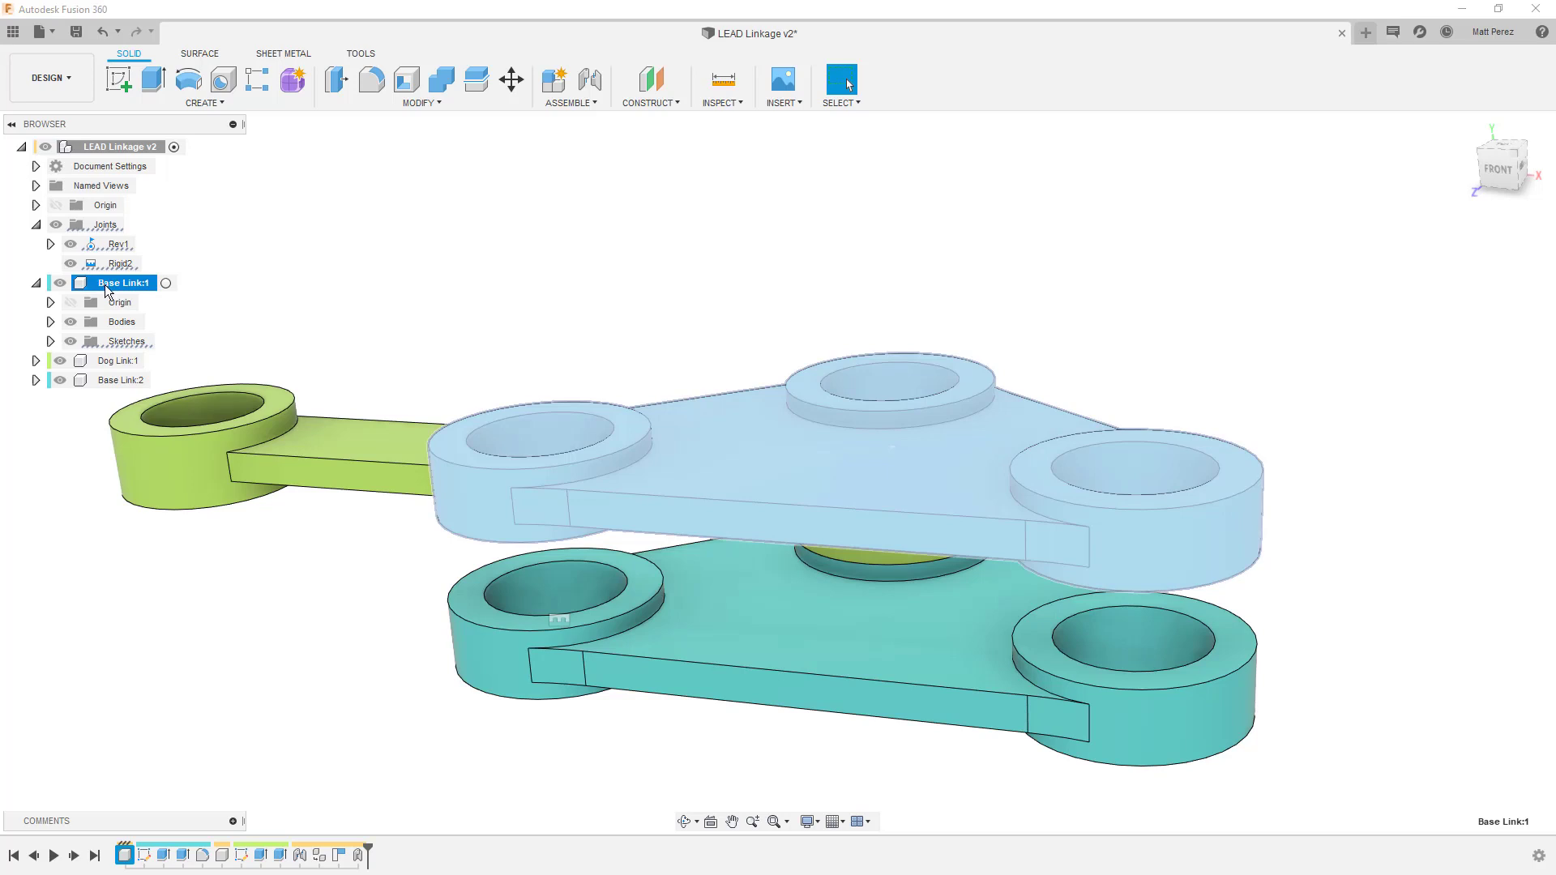
pyautogui.rightClick(104, 285)
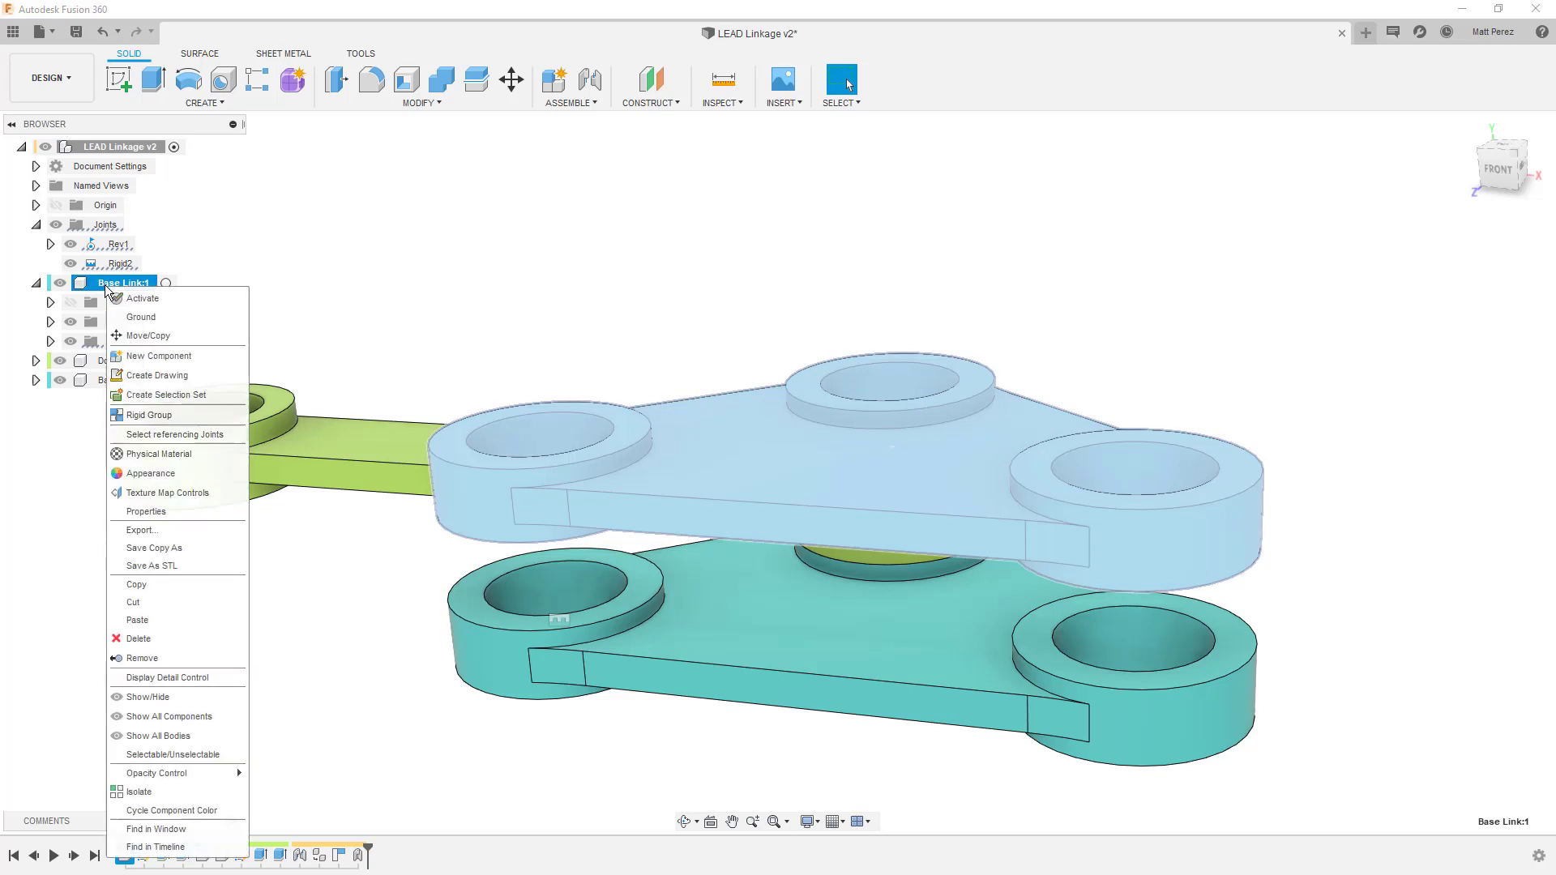
pyautogui.click(164, 587)
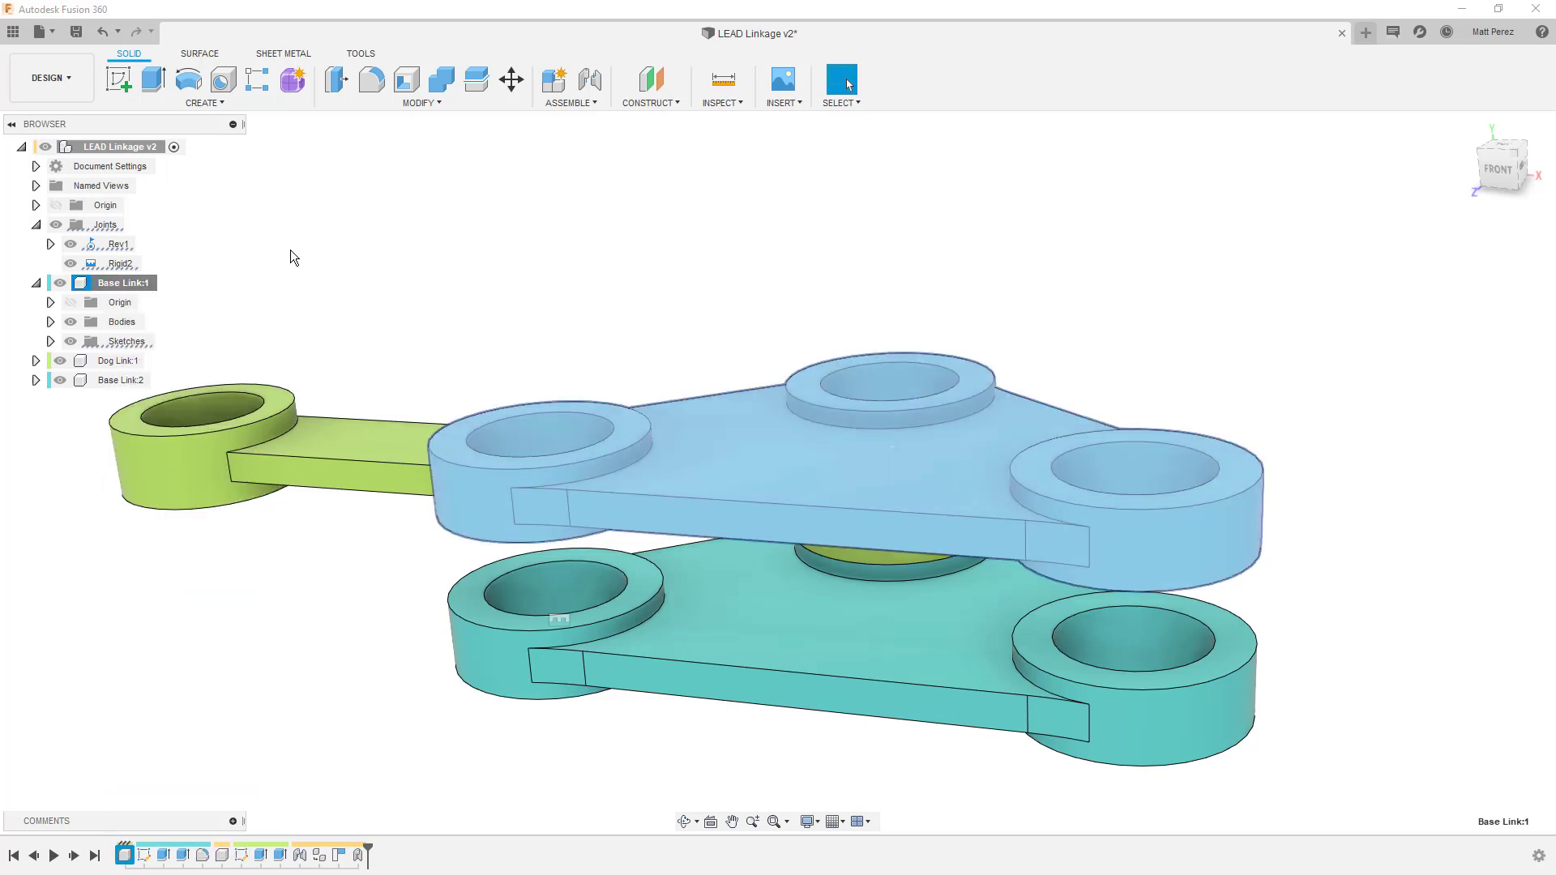
pyautogui.click(108, 148)
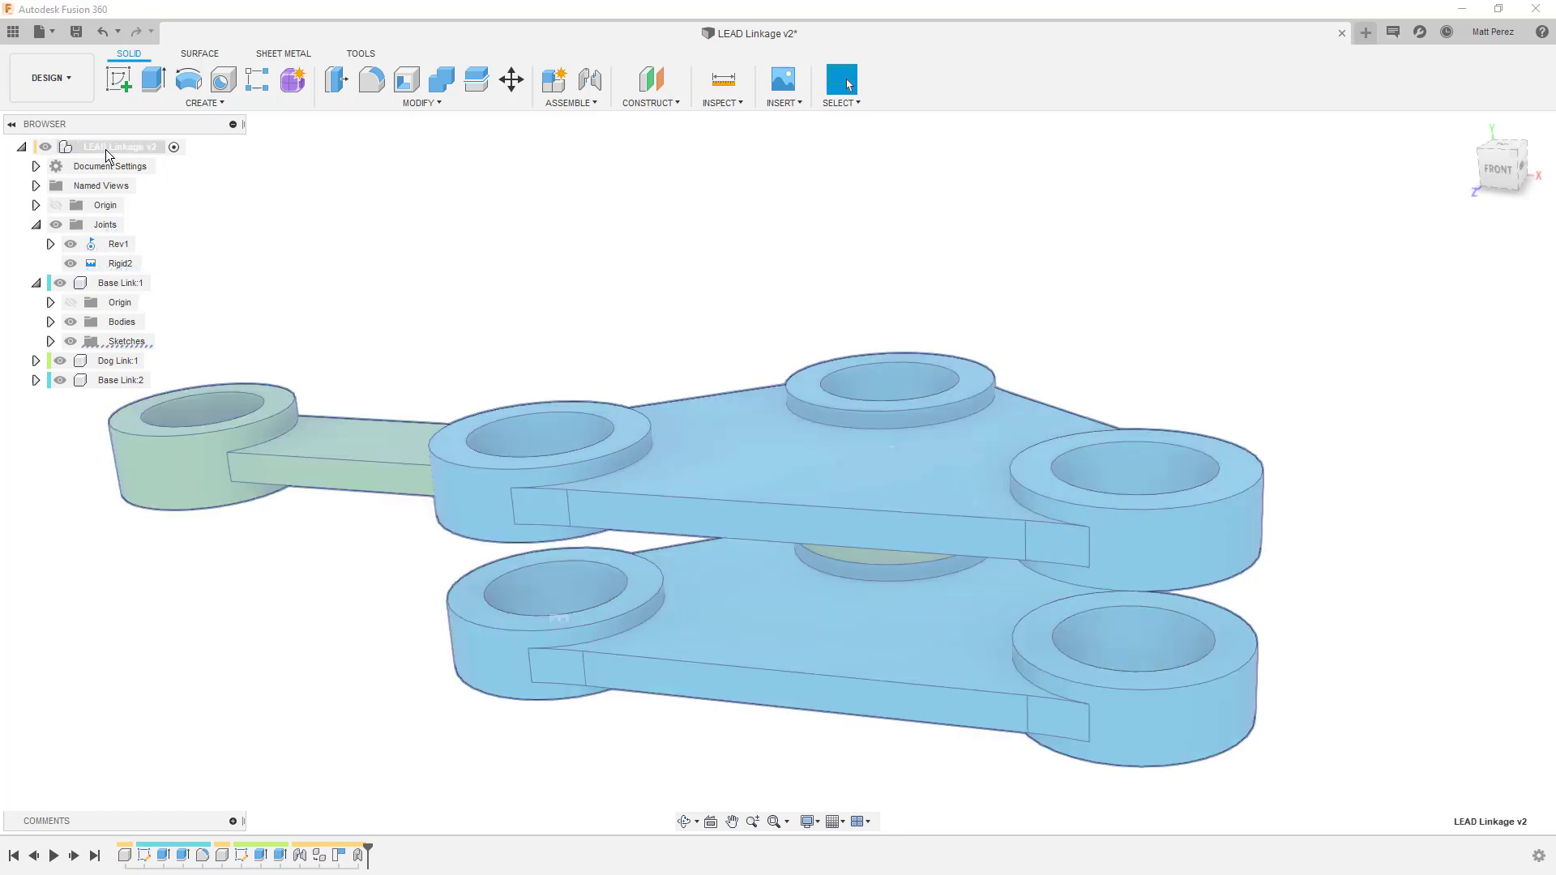
pyautogui.rightClick(106, 149)
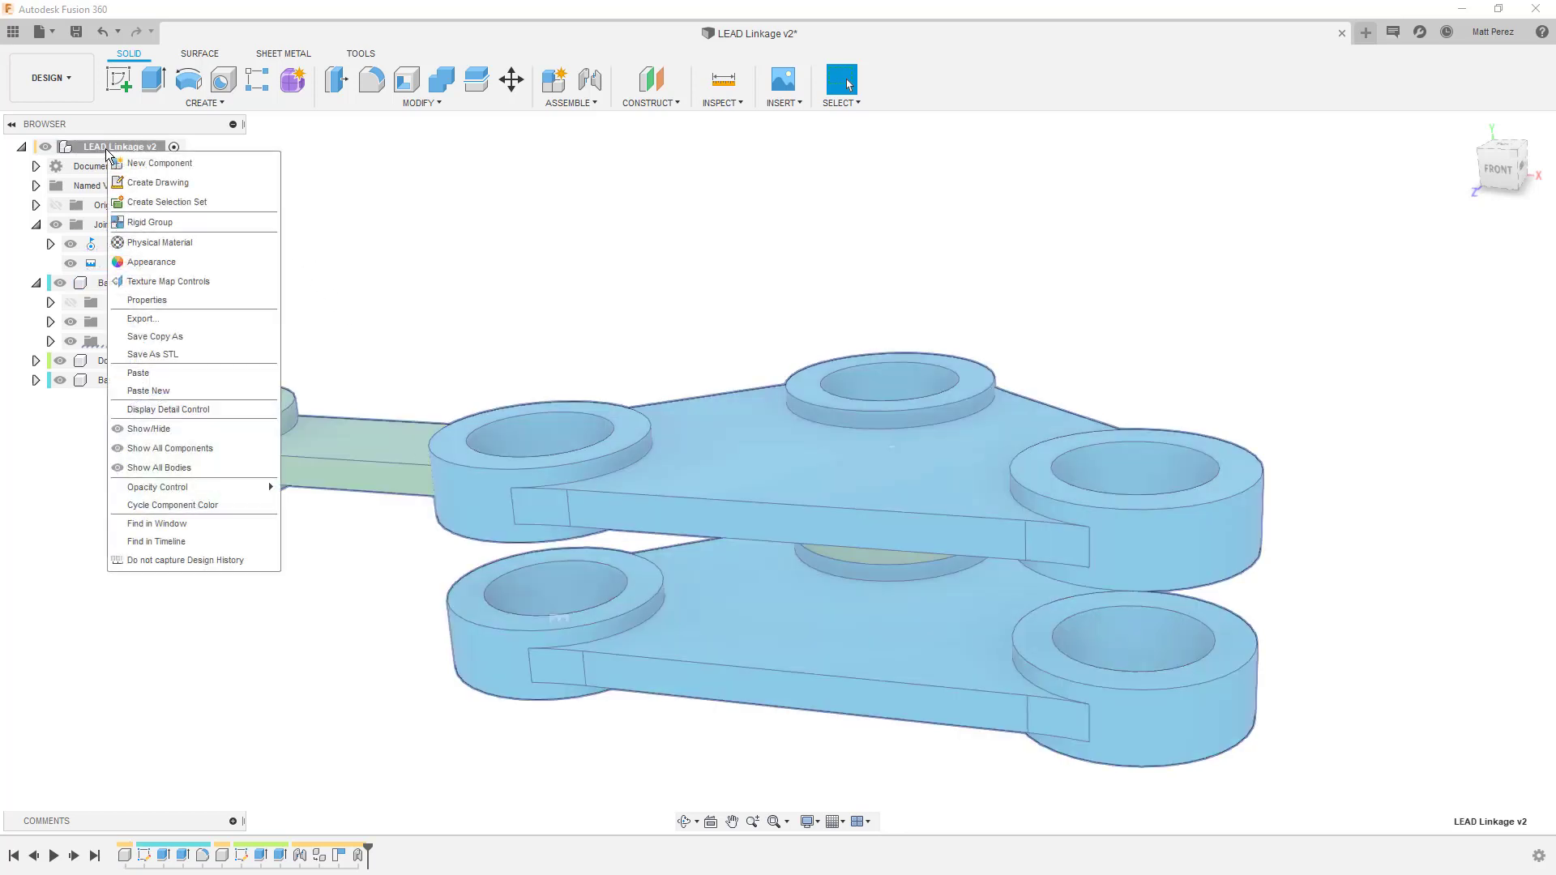
pyautogui.click(163, 387)
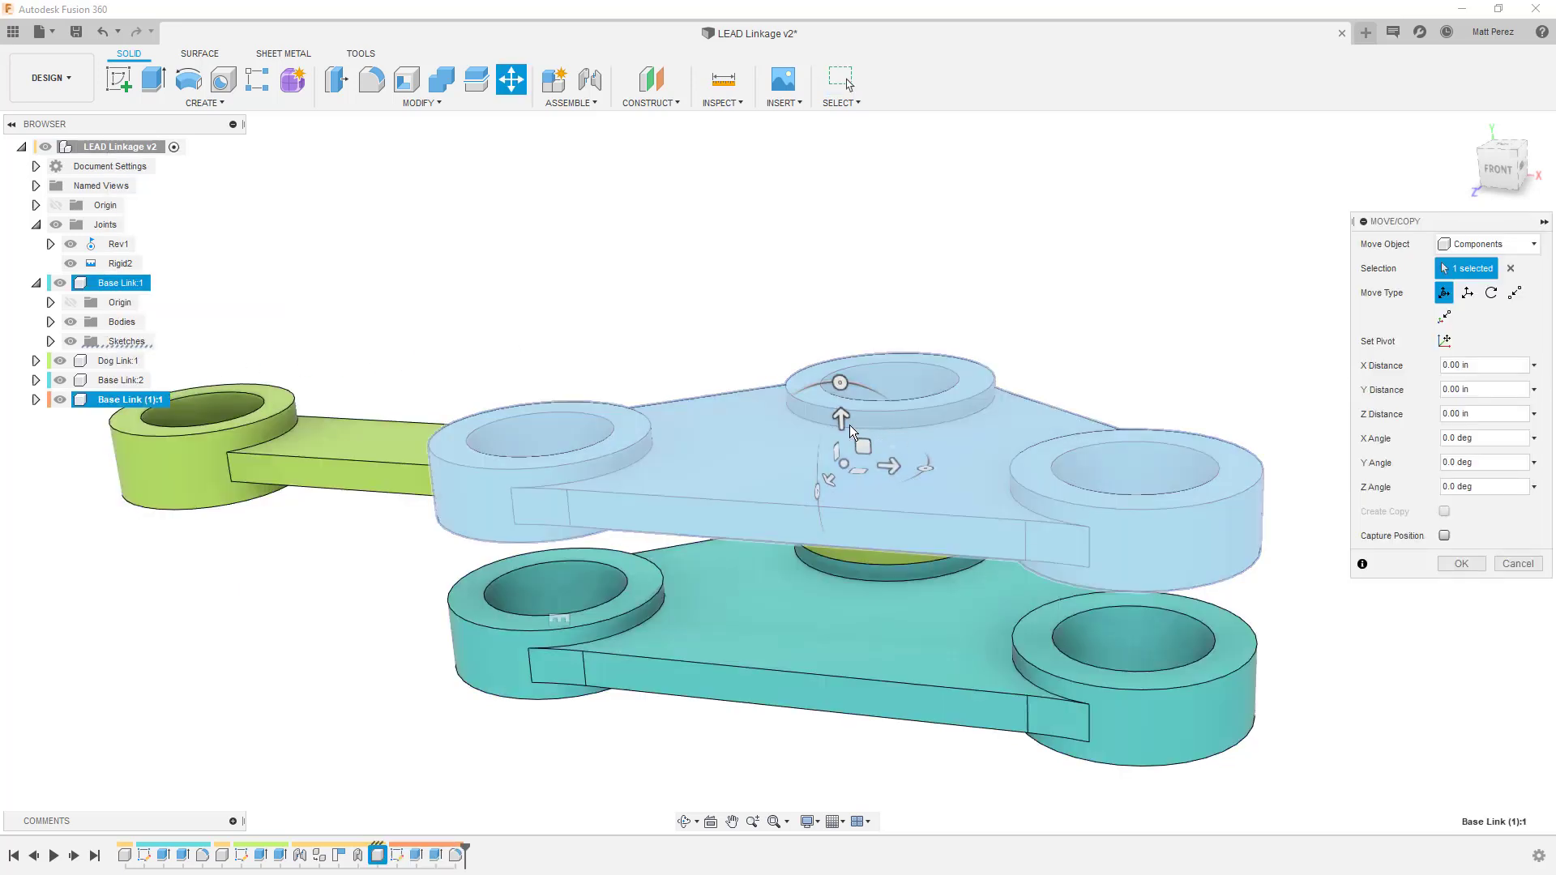
# Raise the pasted Base Link copy 1.50 in and capture its position.
pyautogui.moveTo(850, 427); pyautogui.dragTo(831, 228)
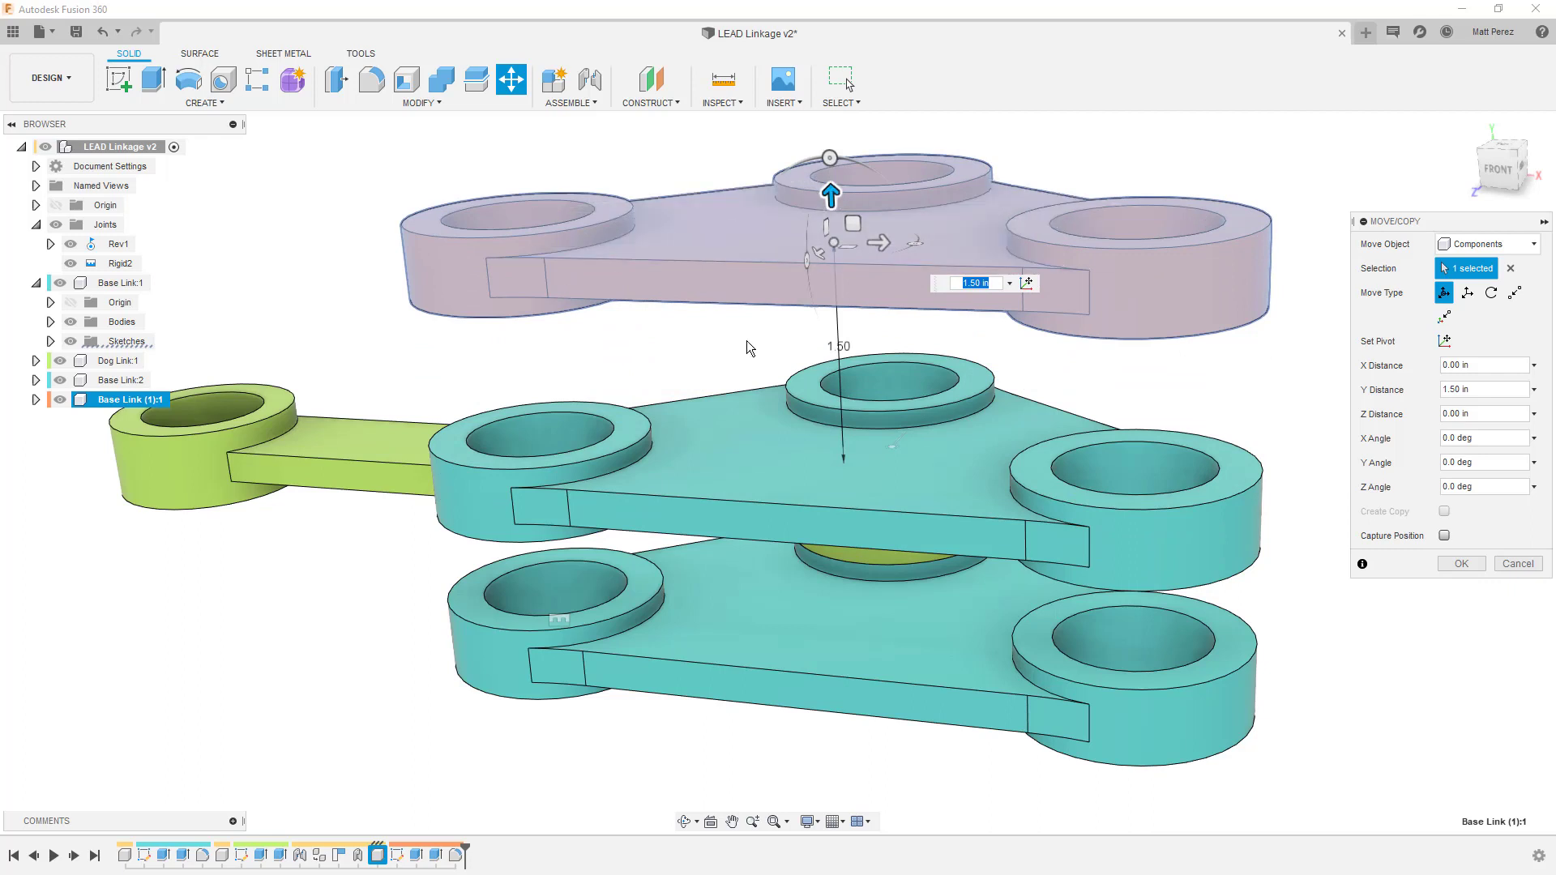
pyautogui.click(1444, 536)
pyautogui.click(1463, 564)
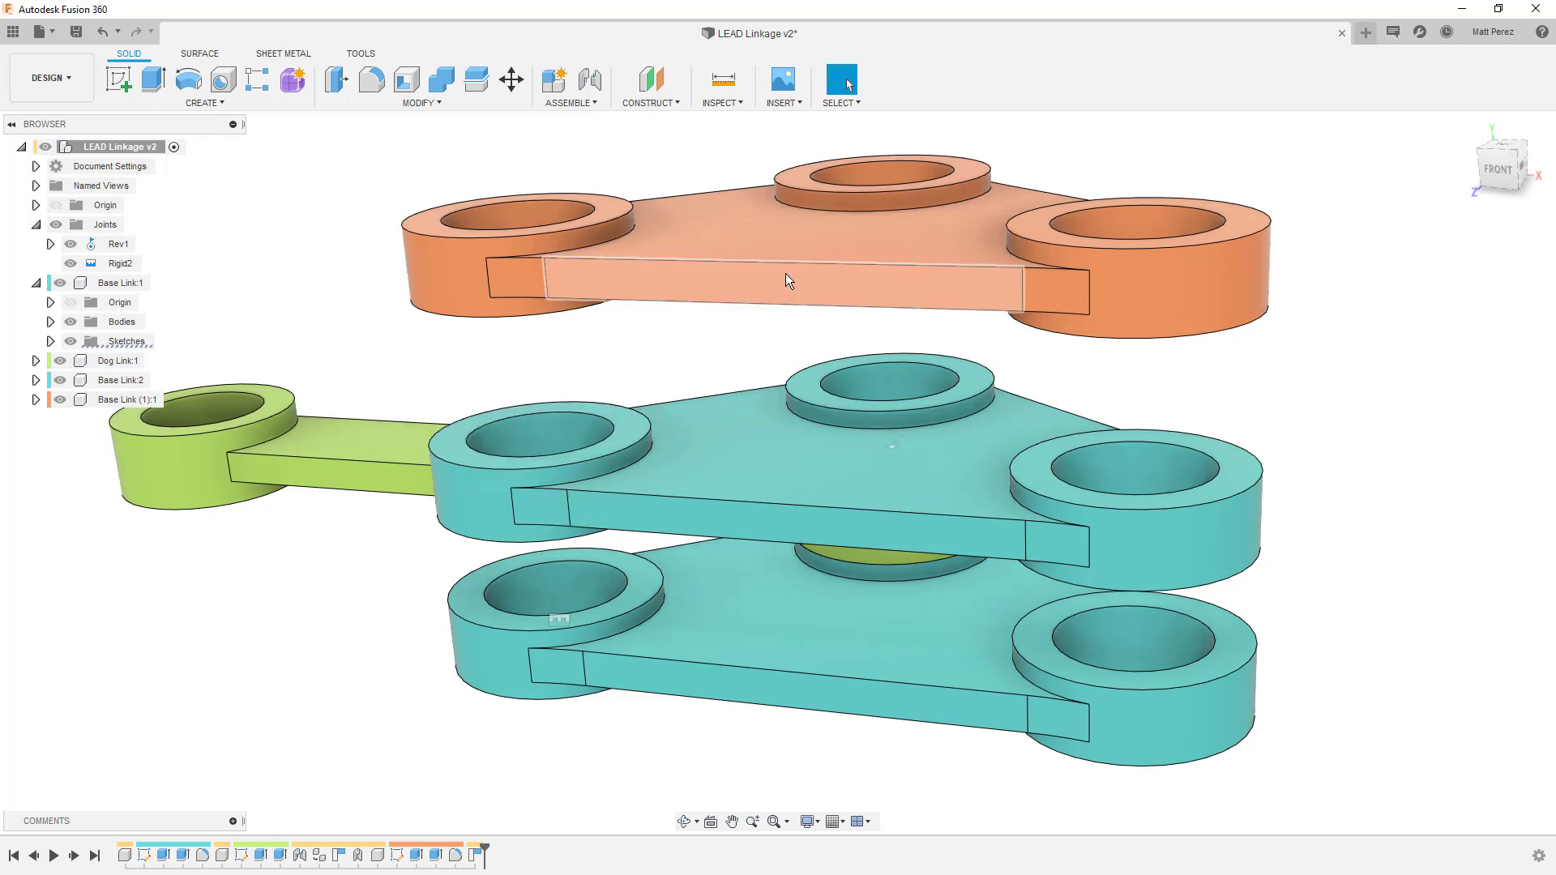
pyautogui.click(721, 102)
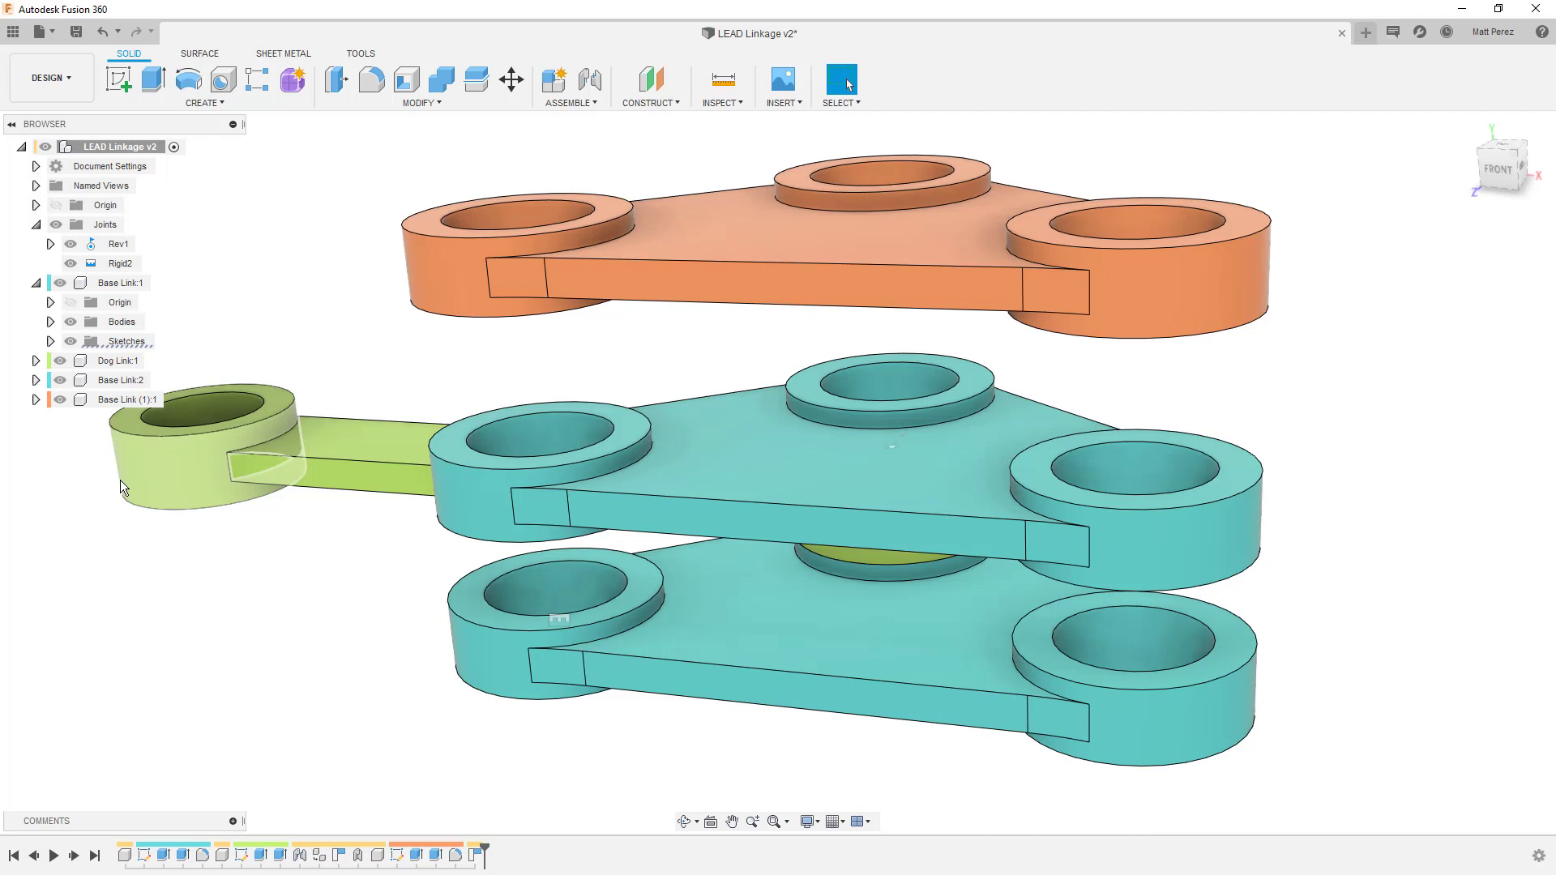
# Activate the orange Base Link (1):1 and sketch a centre-diameter circle on its top face.
pyautogui.click(736, 227)
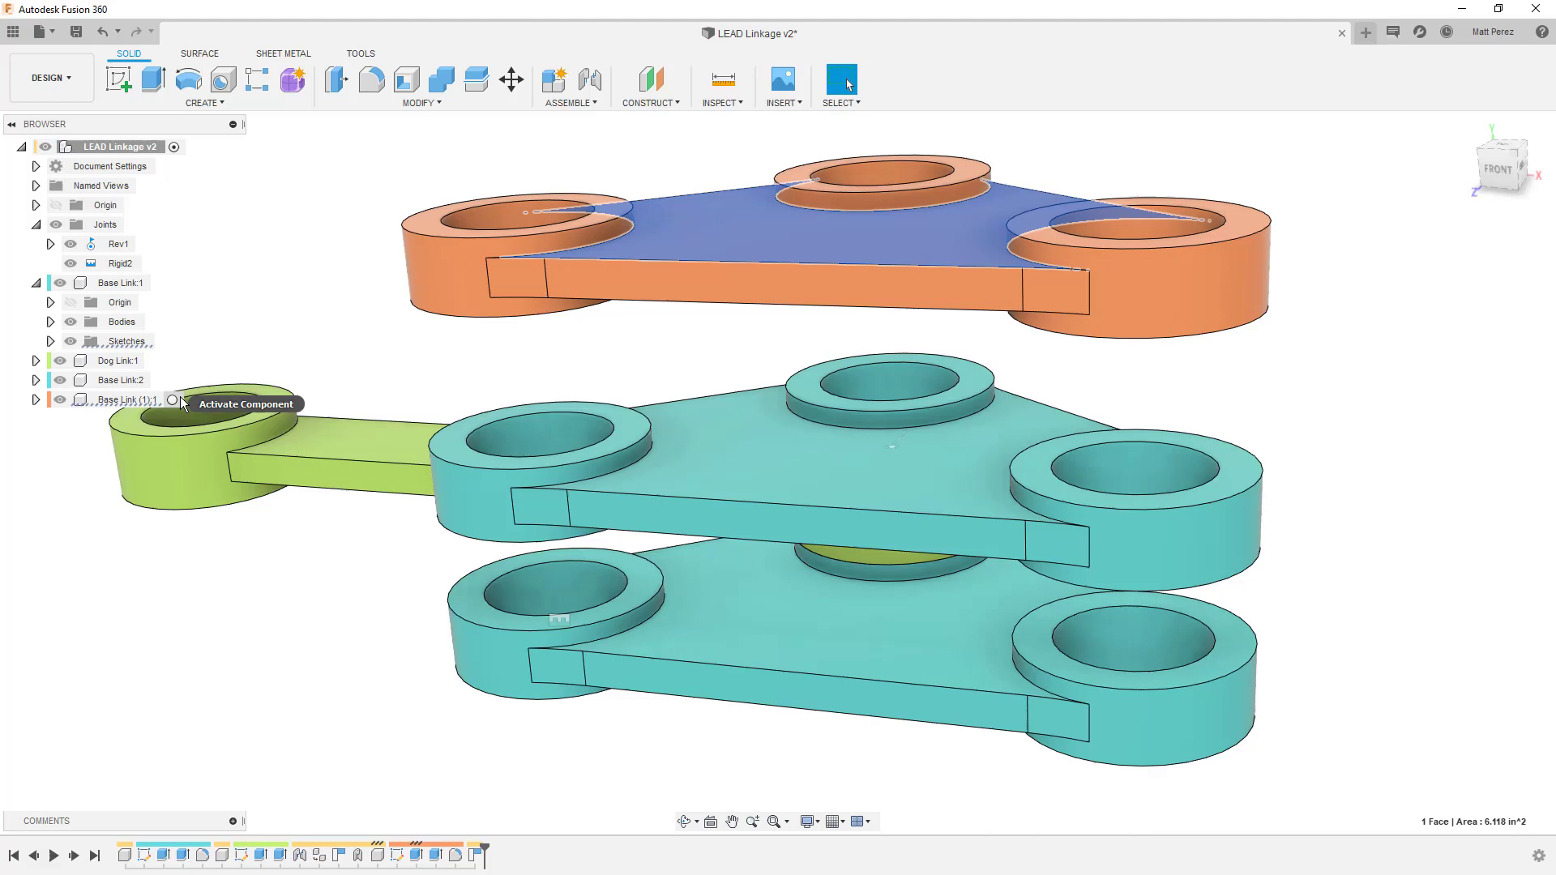
pyautogui.click(173, 400)
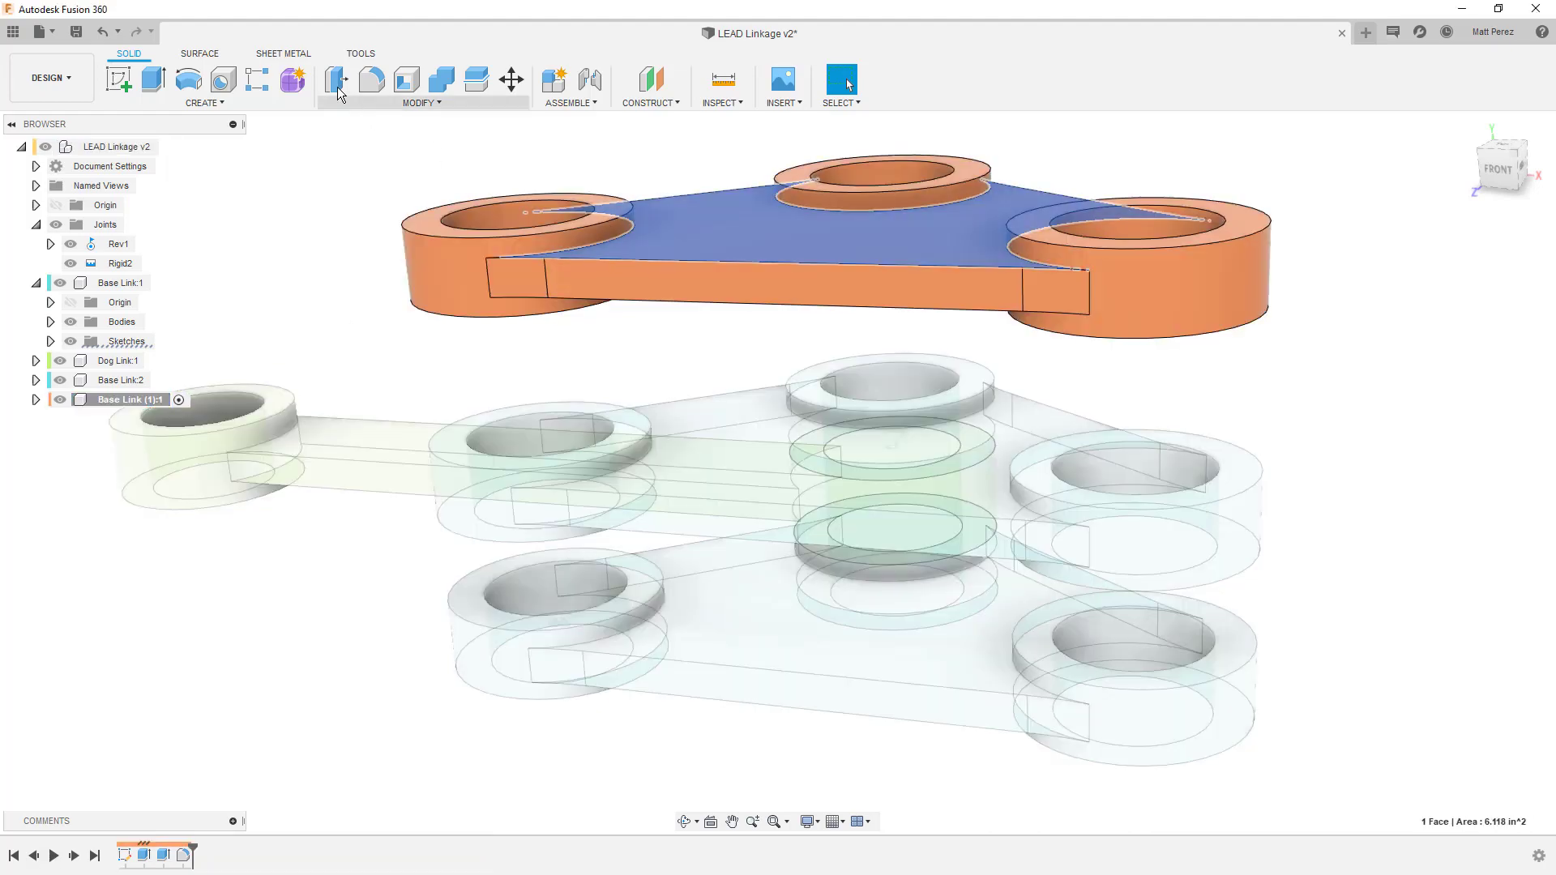
pyautogui.click(128, 84)
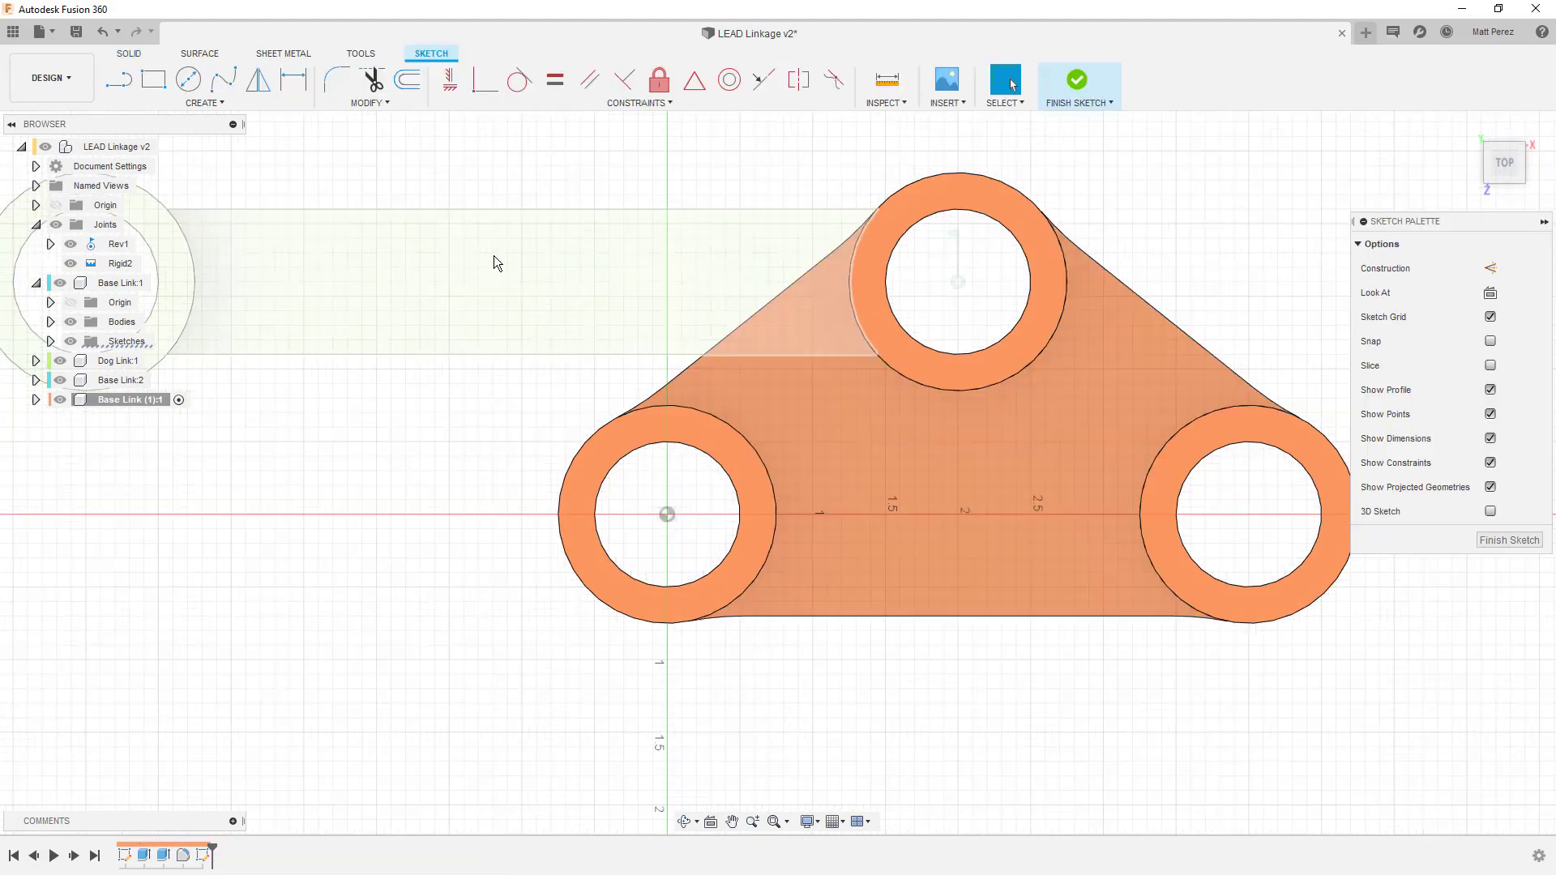
pyautogui.click(189, 87)
pyautogui.click(932, 480)
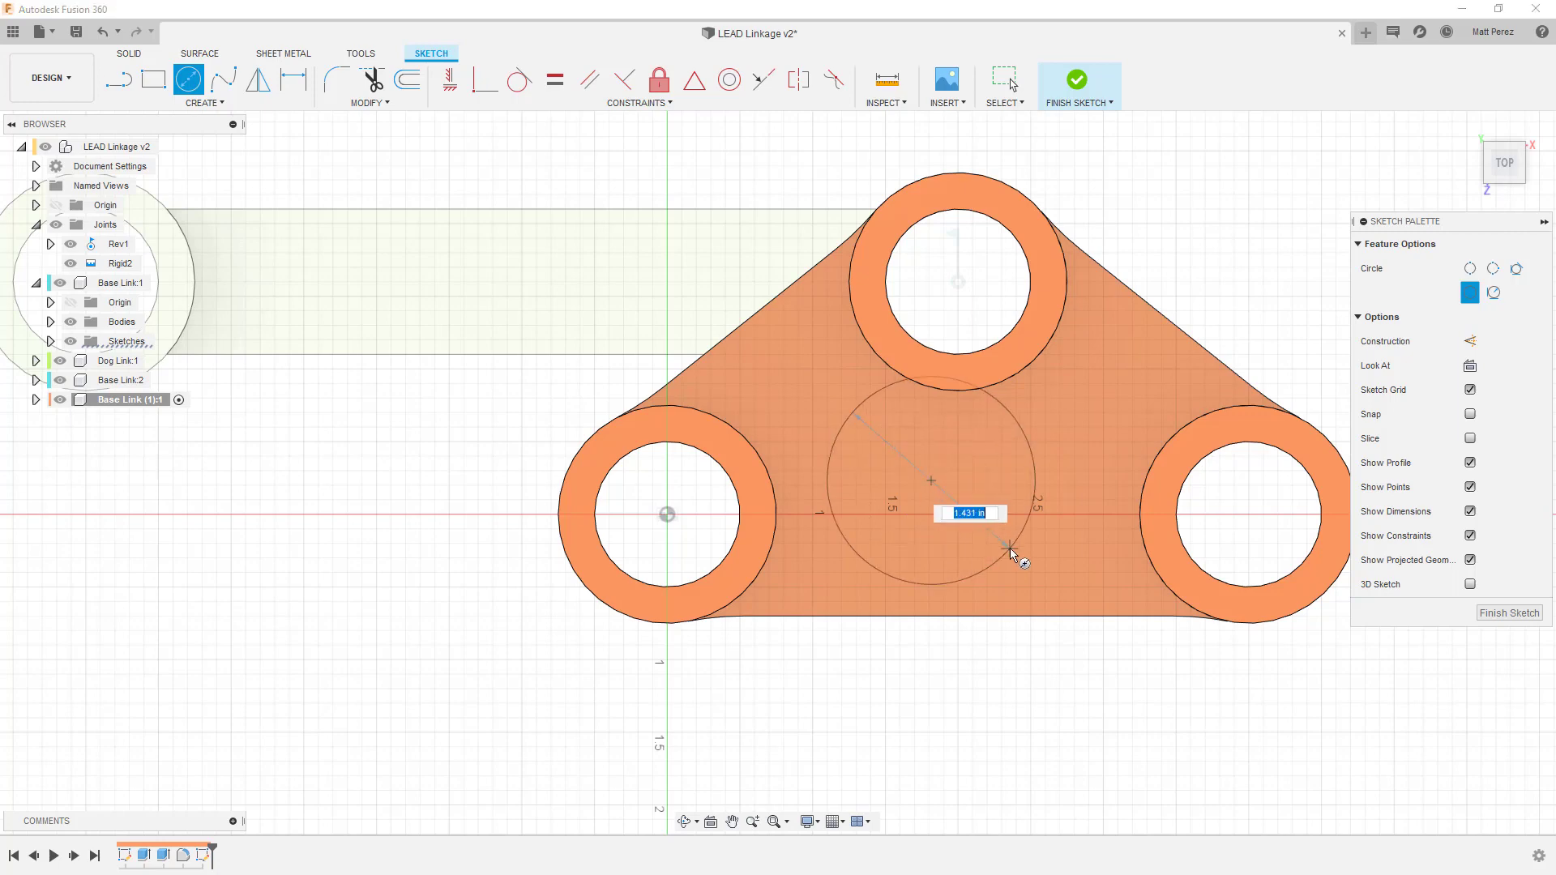
pyautogui.click(1013, 550)
pyautogui.click(1077, 81)
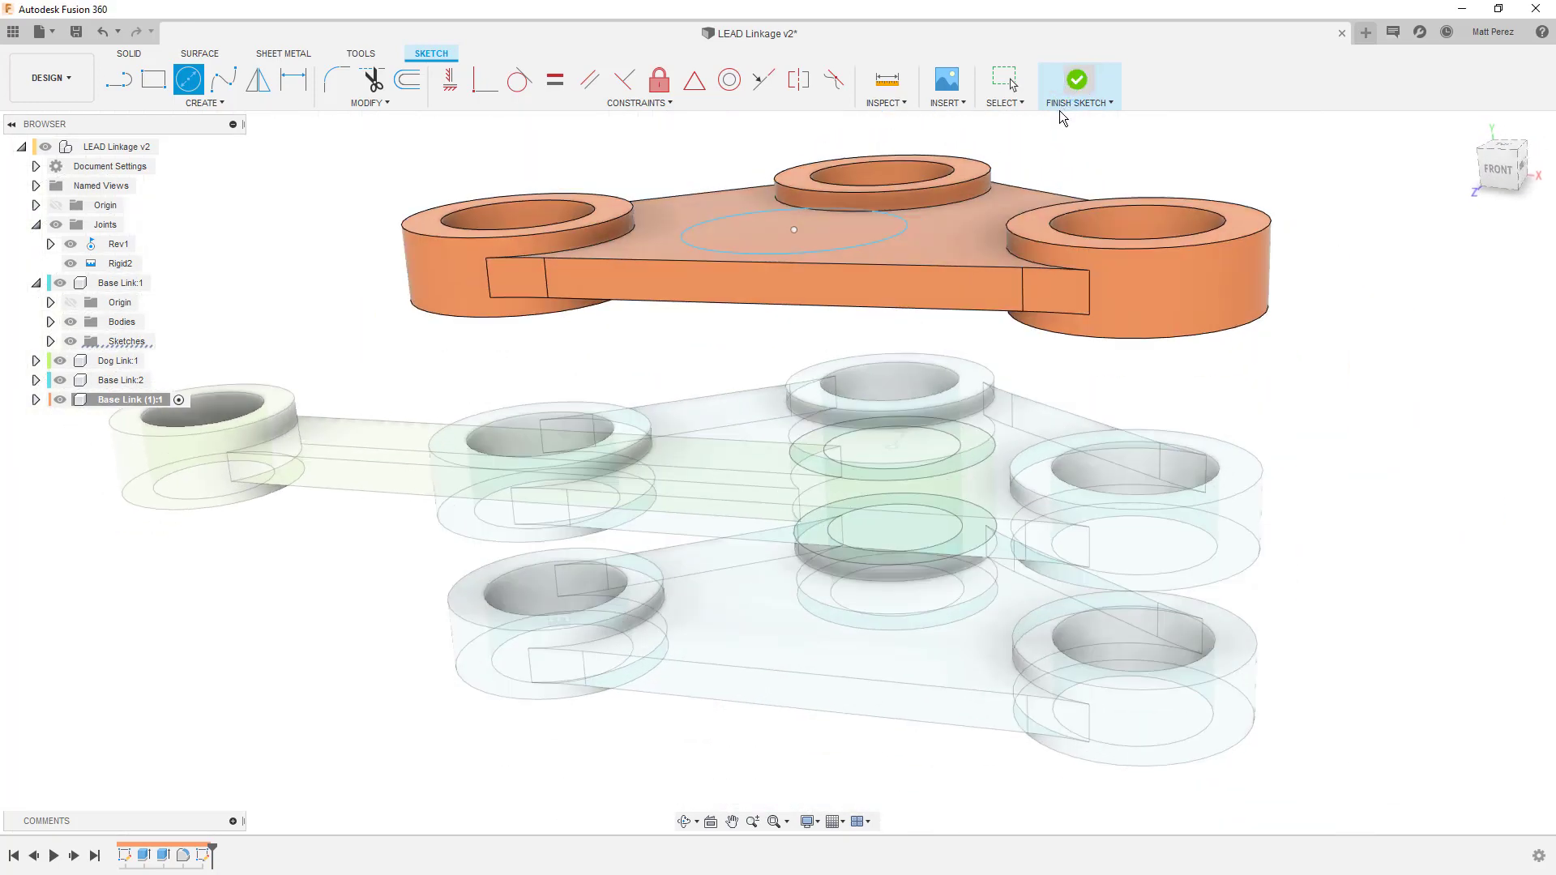
# Extrude the circle as a -0.60 in cut, then reactivate the root assembly.
pyautogui.press('e')
pyautogui.click(833, 233)
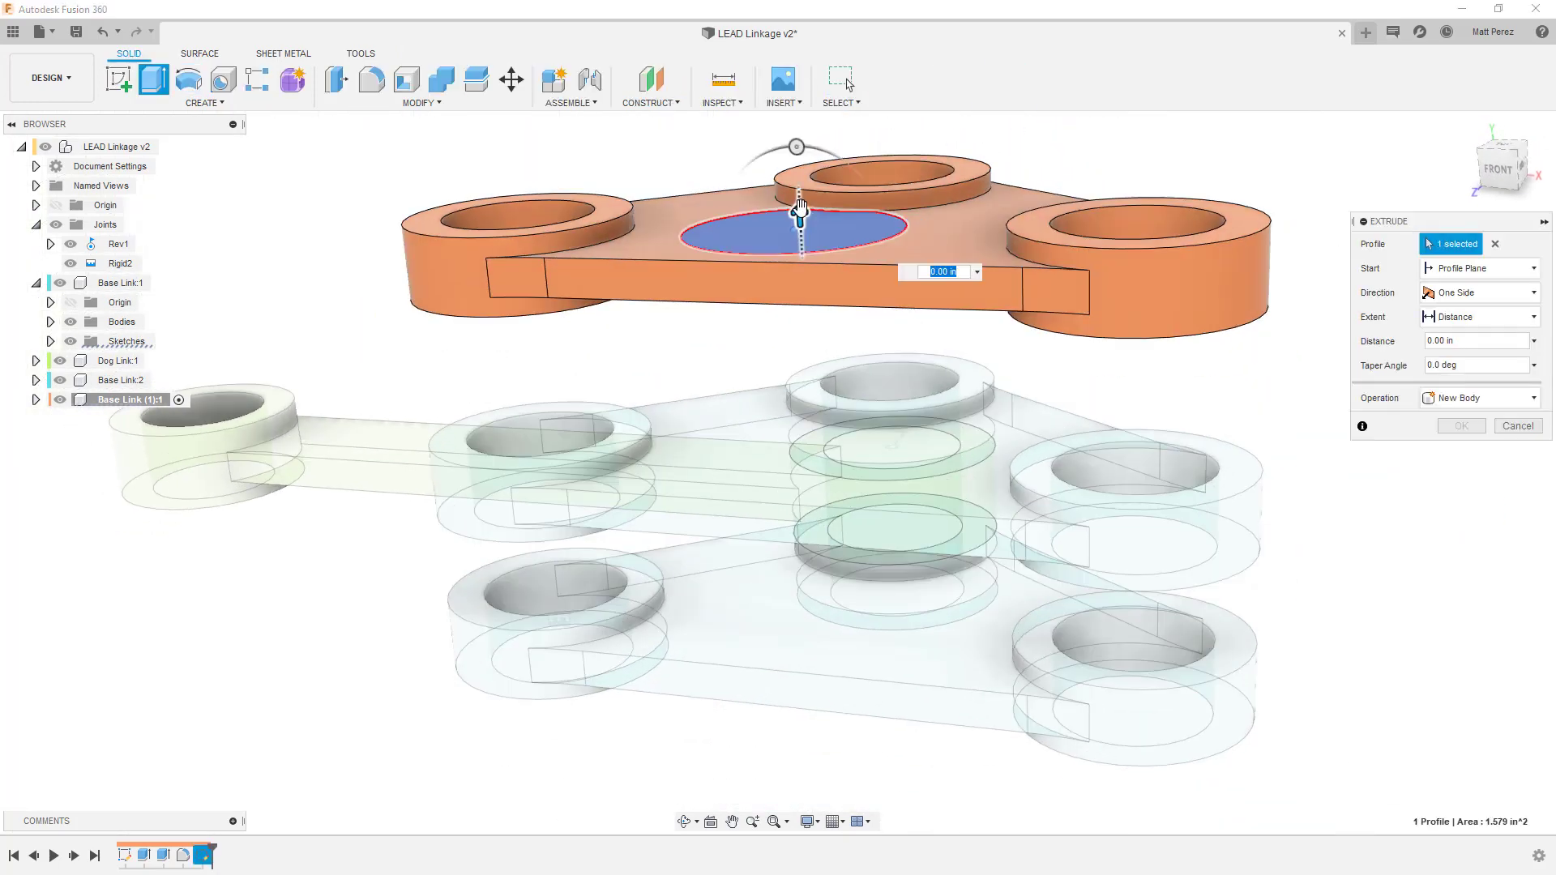
pyautogui.moveTo(798, 158); pyautogui.dragTo(890, 360)
pyautogui.click(1460, 451)
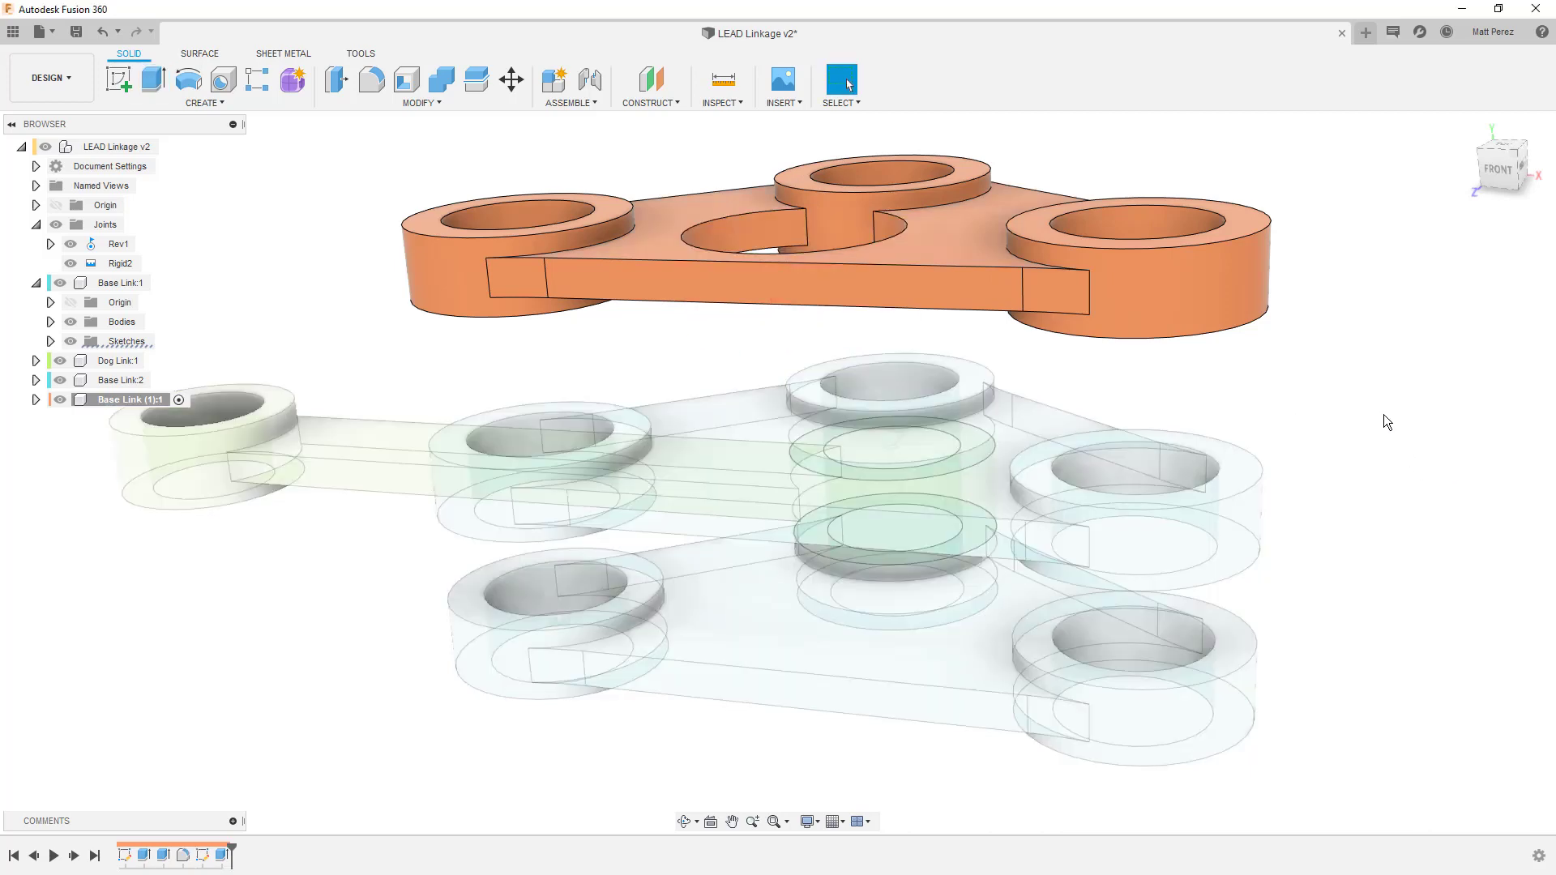
pyautogui.doubleClick(149, 149)
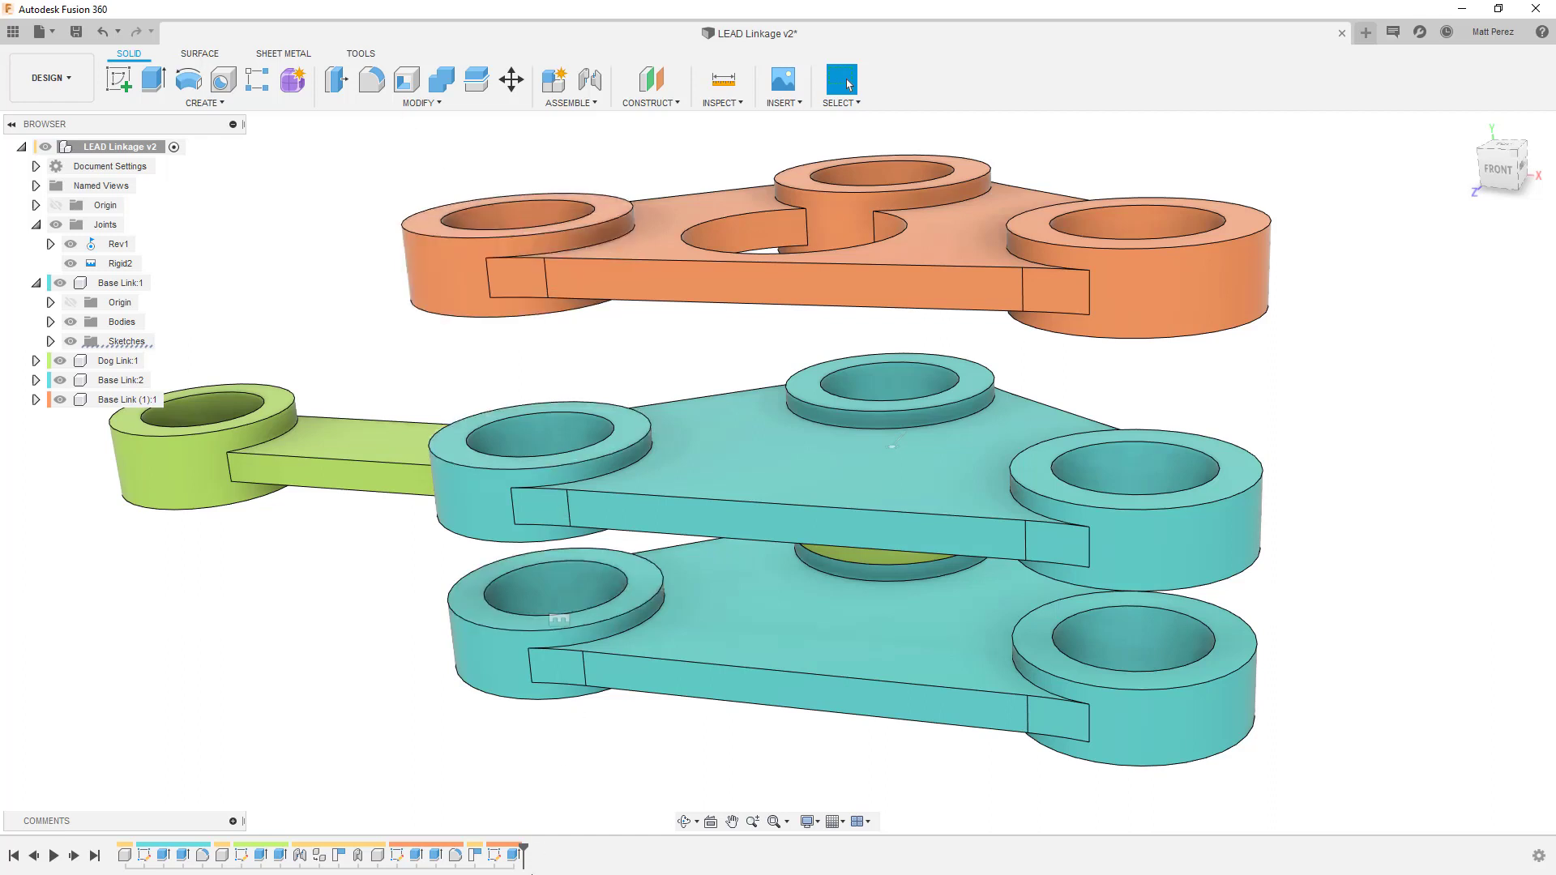
# Delete the Position2 timeline step and the pasted Base Link (1):1 component.
pyautogui.click(517, 860)
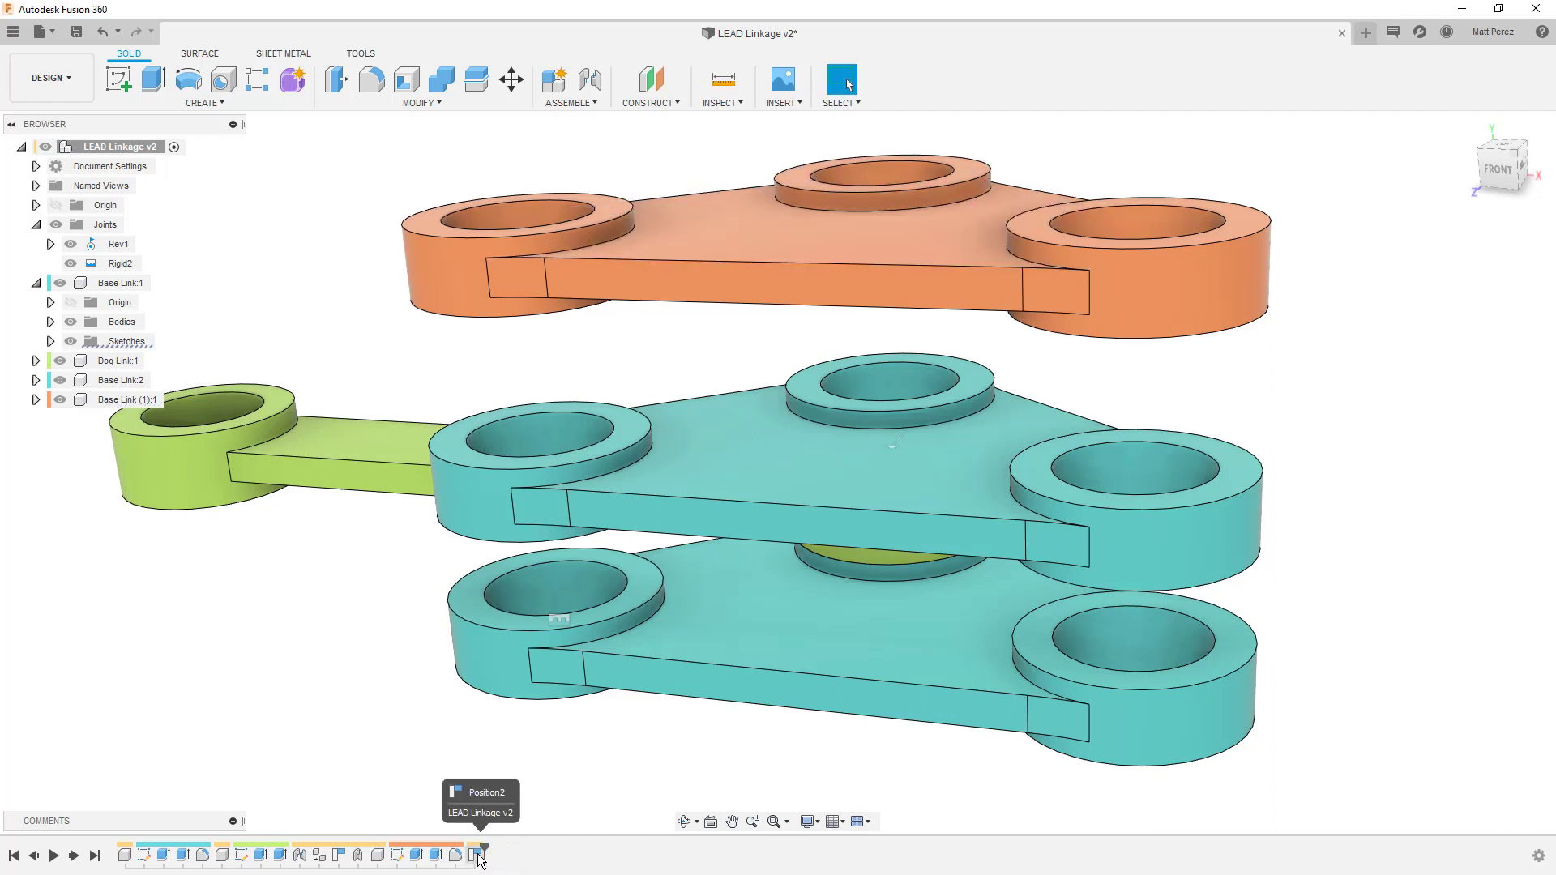
pyautogui.click(478, 858)
pyautogui.press('Delete')
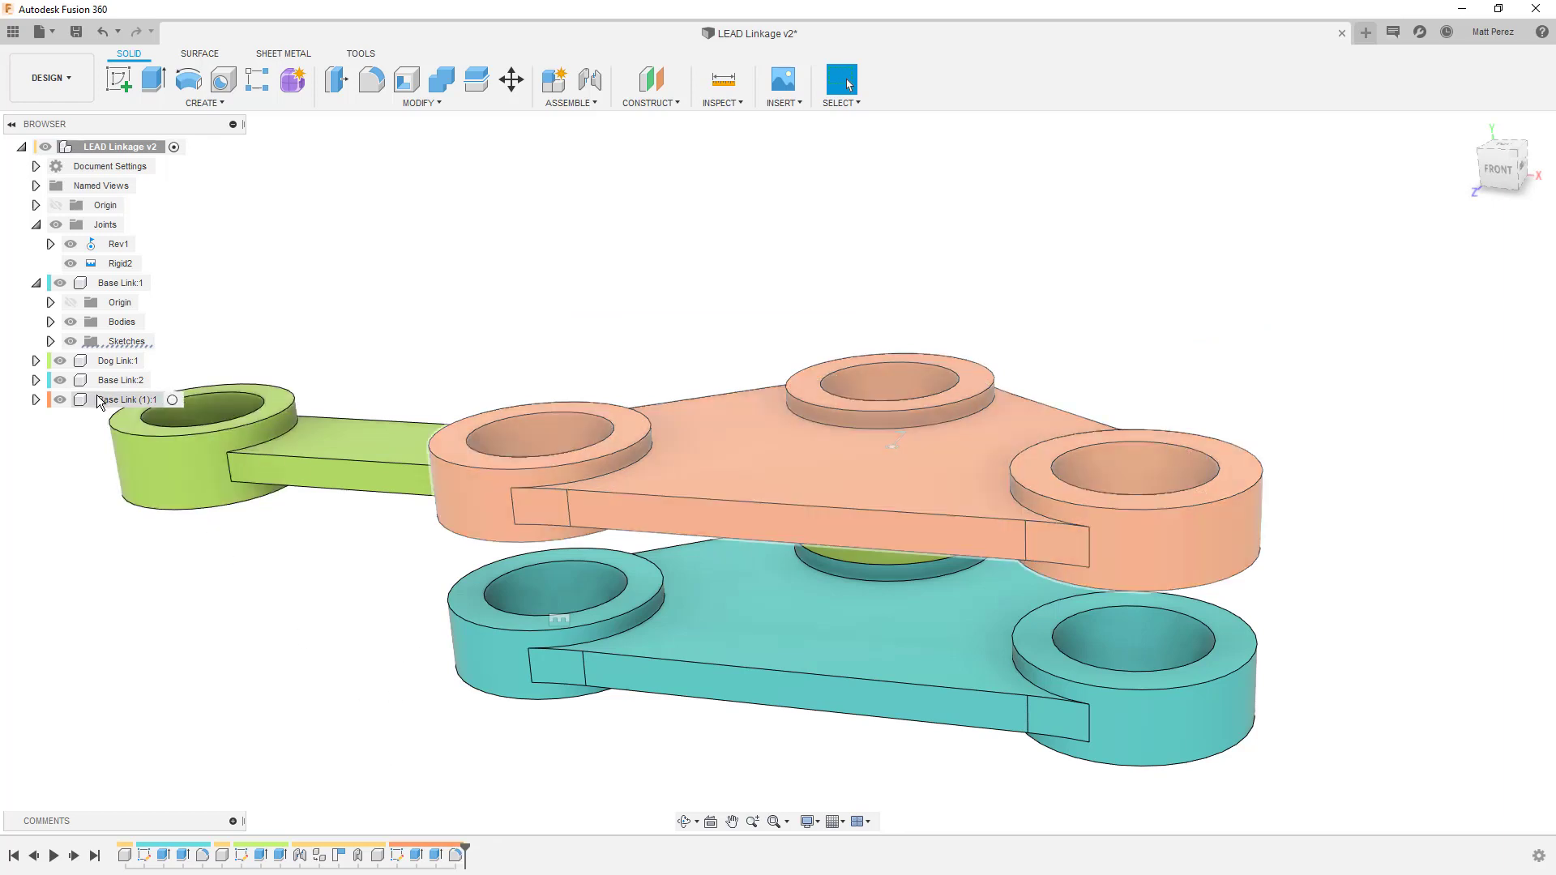
pyautogui.click(99, 400)
pyautogui.press('Delete')
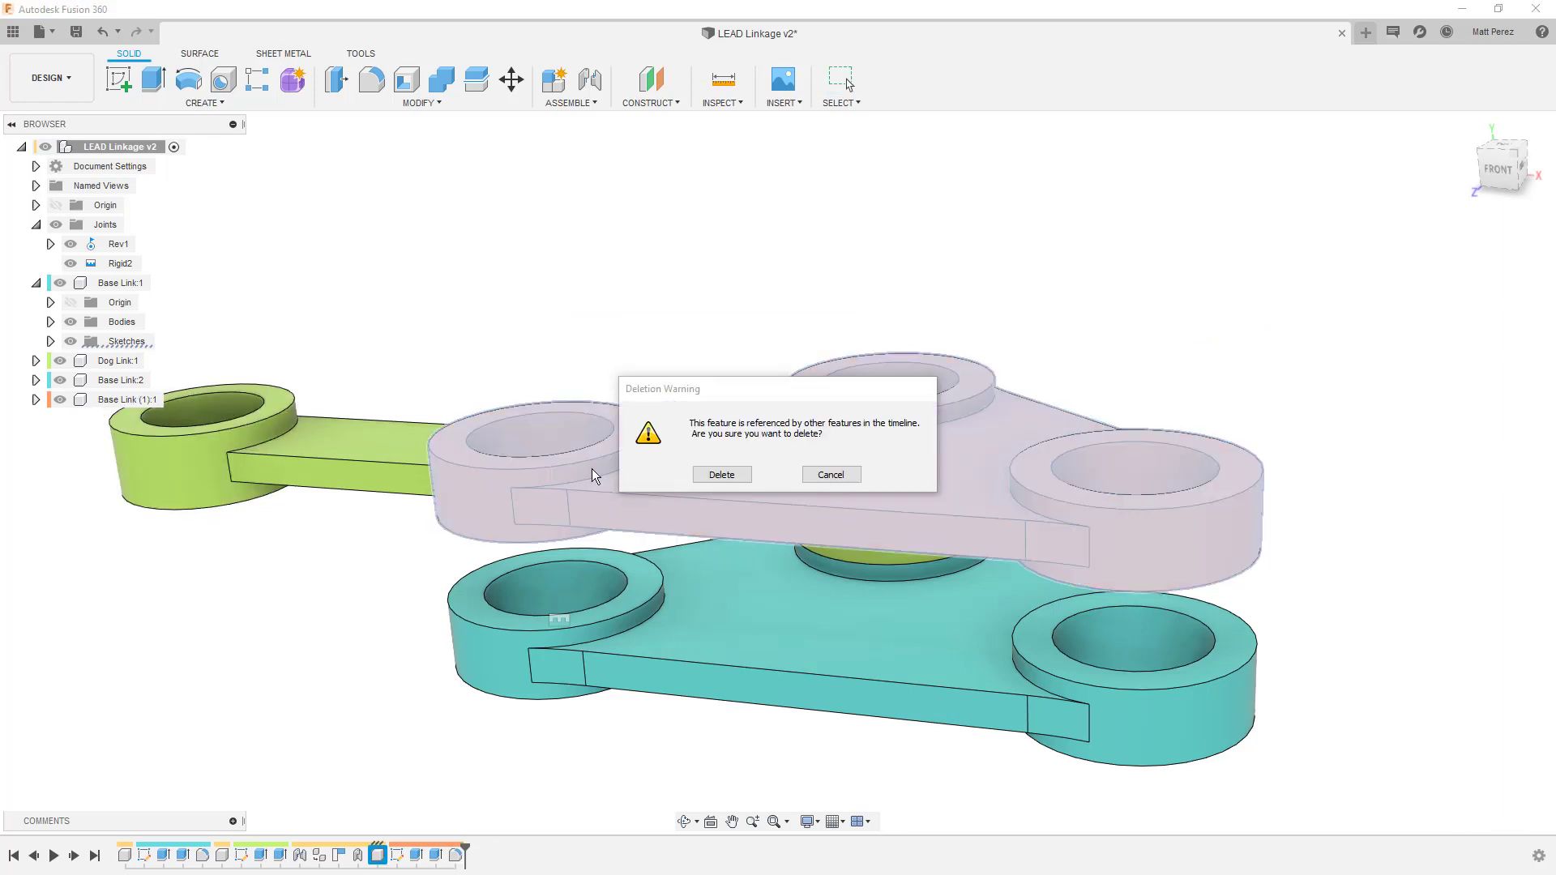
pyautogui.click(736, 476)
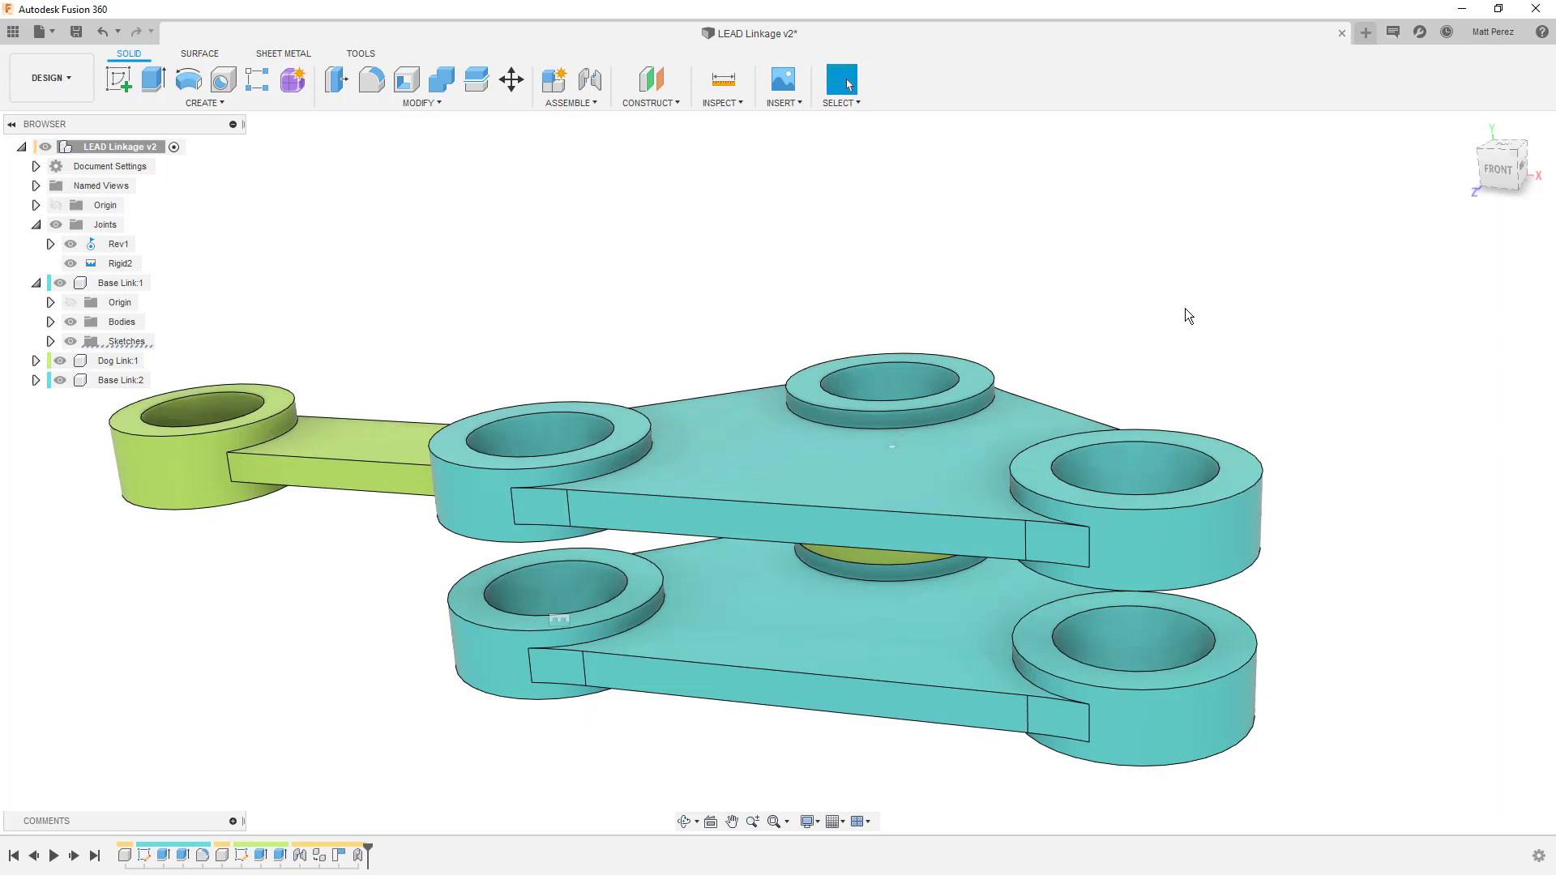
# Orbit and zoom, then set the ViewCube to BOTTOM to view the linkage from below.
pyautogui.keyDown('shift'); pyautogui.moveTo(1185, 316); pyautogui.dragTo(1235, 170, button='middle'); pyautogui.keyUp('shift')
pyautogui.scroll(-3, 1297, 268)
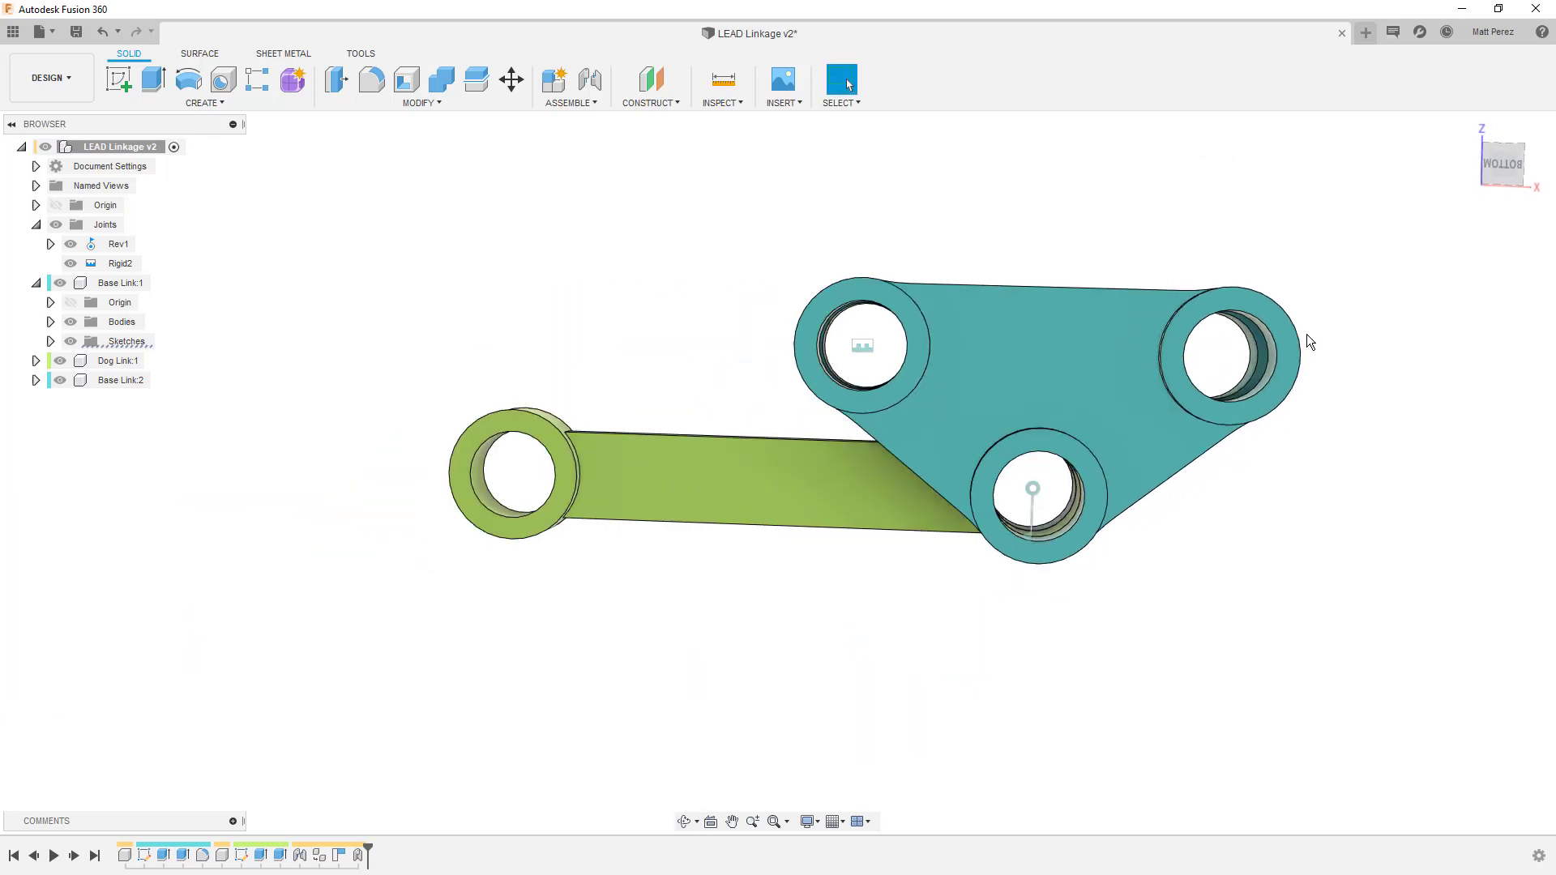
pyautogui.scroll(-3, 733, 660)
pyautogui.scroll(2, 1046, 360)
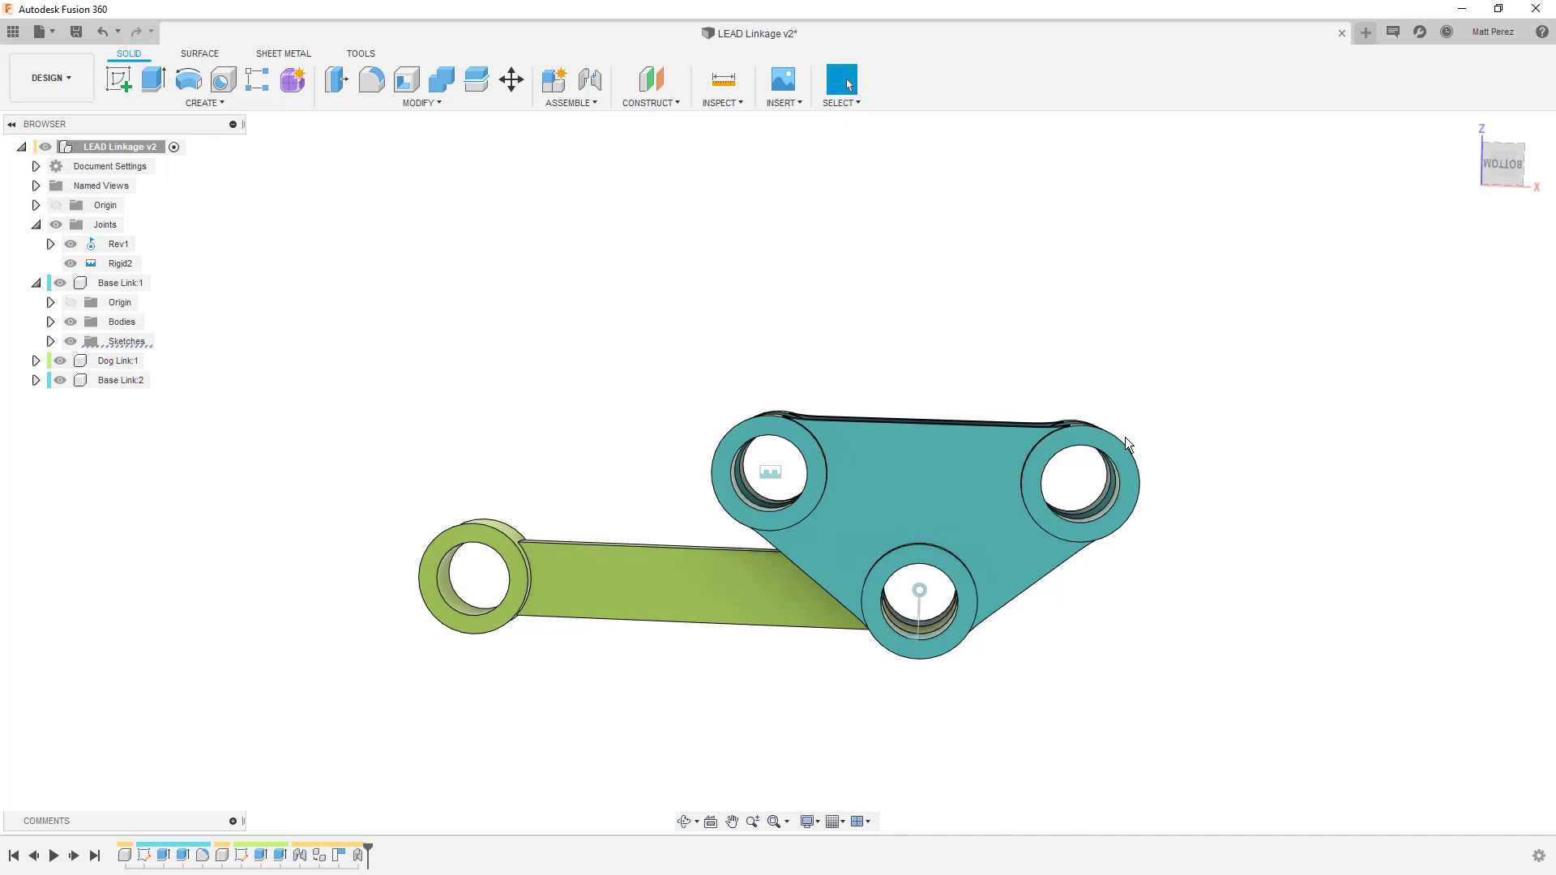
pyautogui.click(1506, 168)
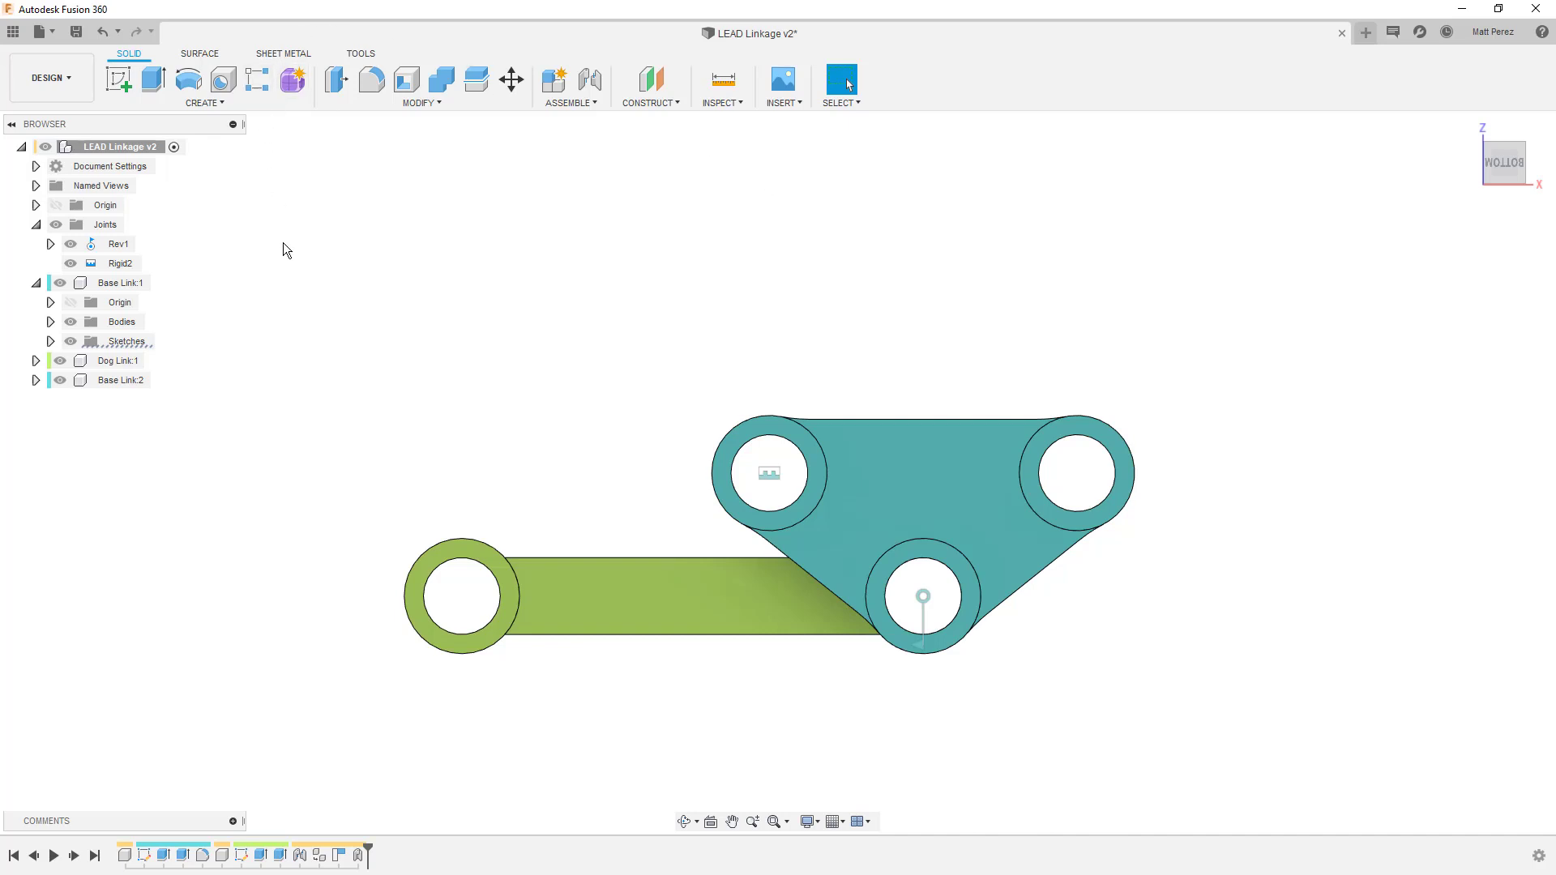
# Save LEAD Linkage v2 as a new version from the quick-access toolbar.
pyautogui.click(76, 31)
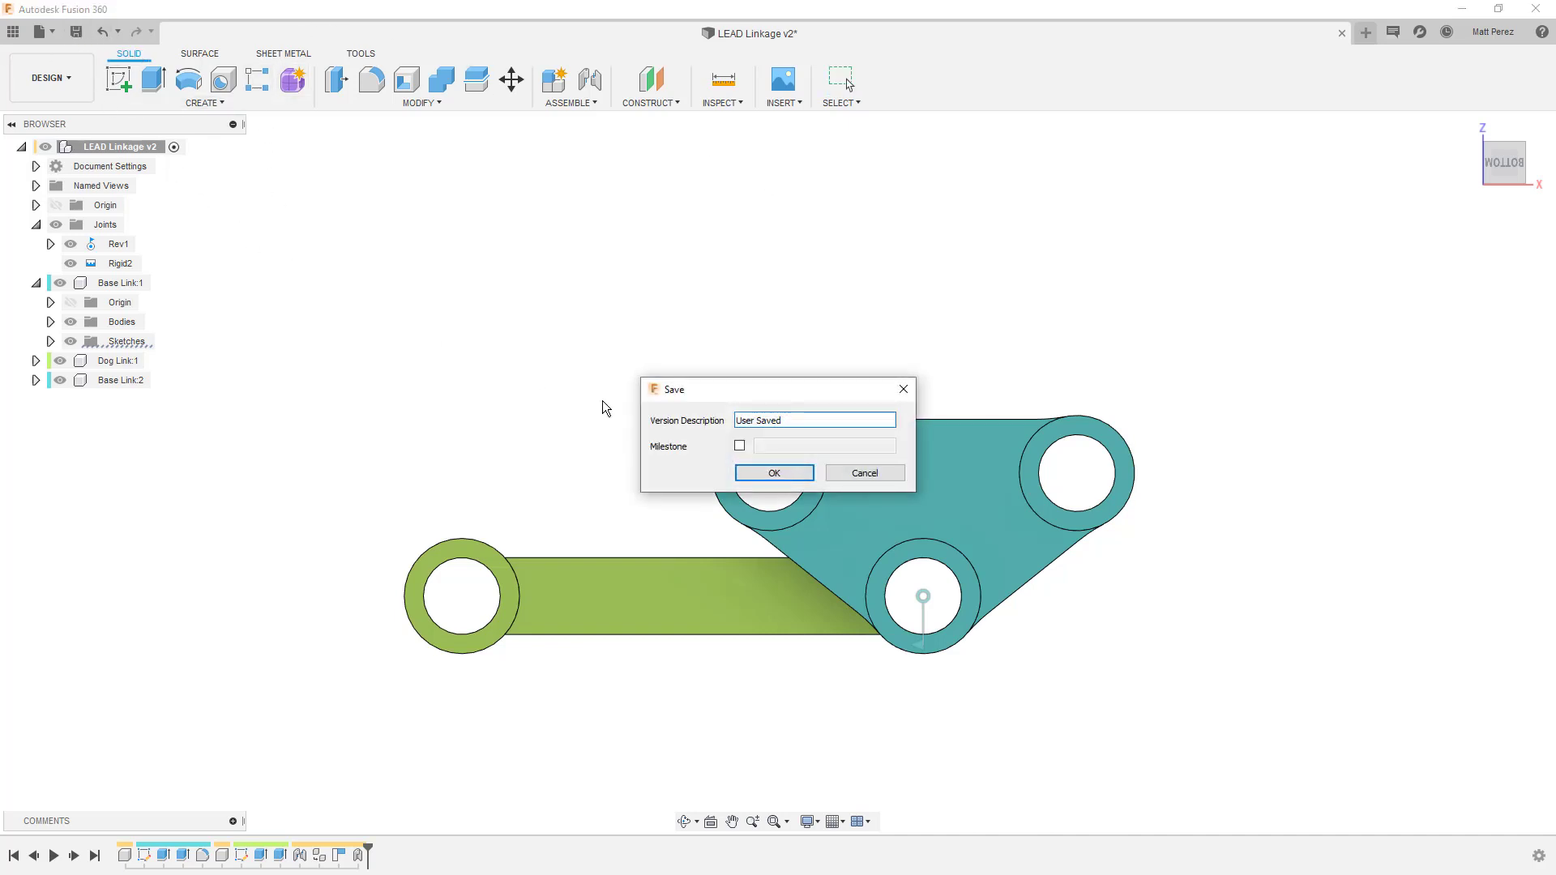
pyautogui.click(774, 472)
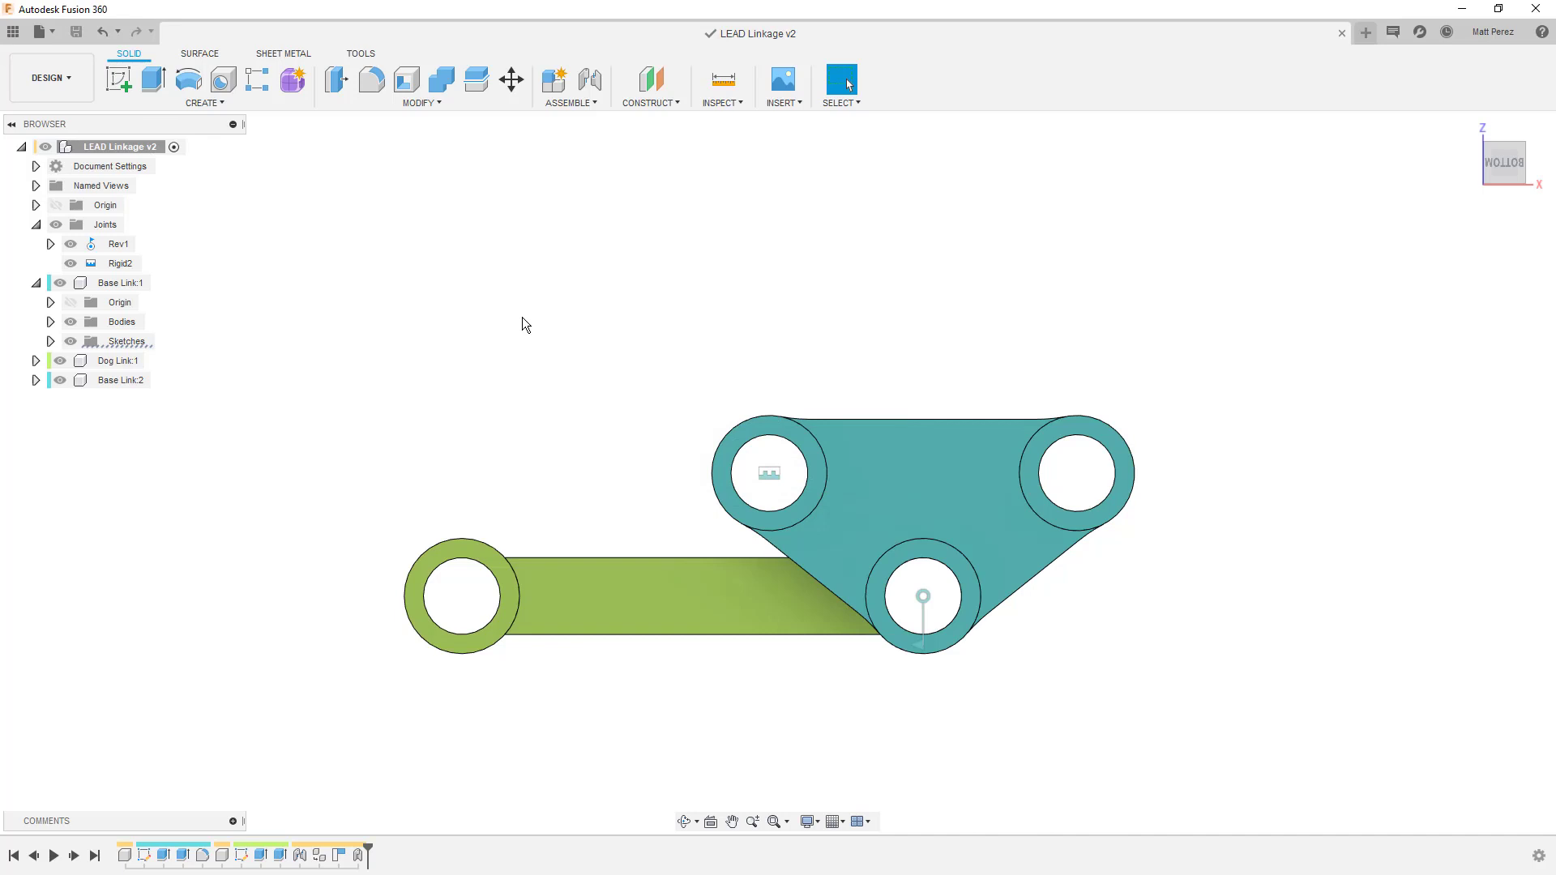